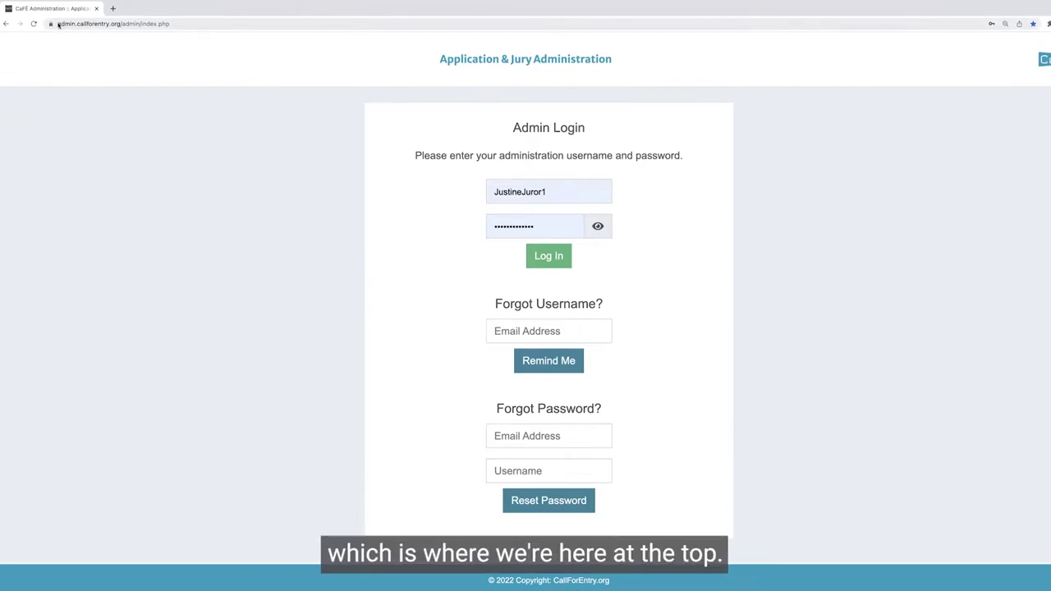
Step: Log in to the admin site as a juror with the saved username and password
left_click(97, 24)
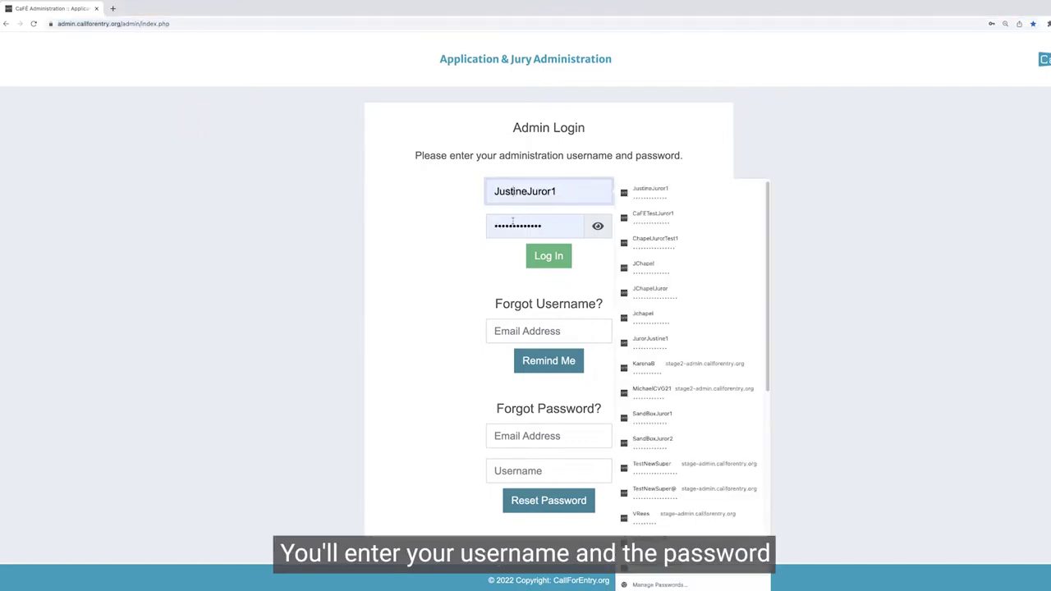
left_click(450, 212)
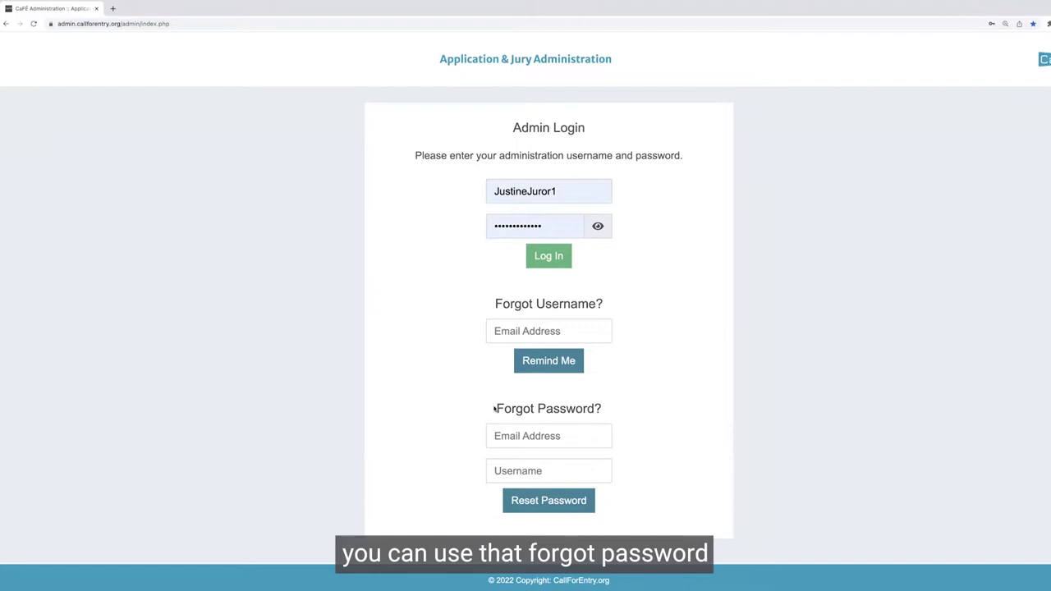
triple_click(591, 410)
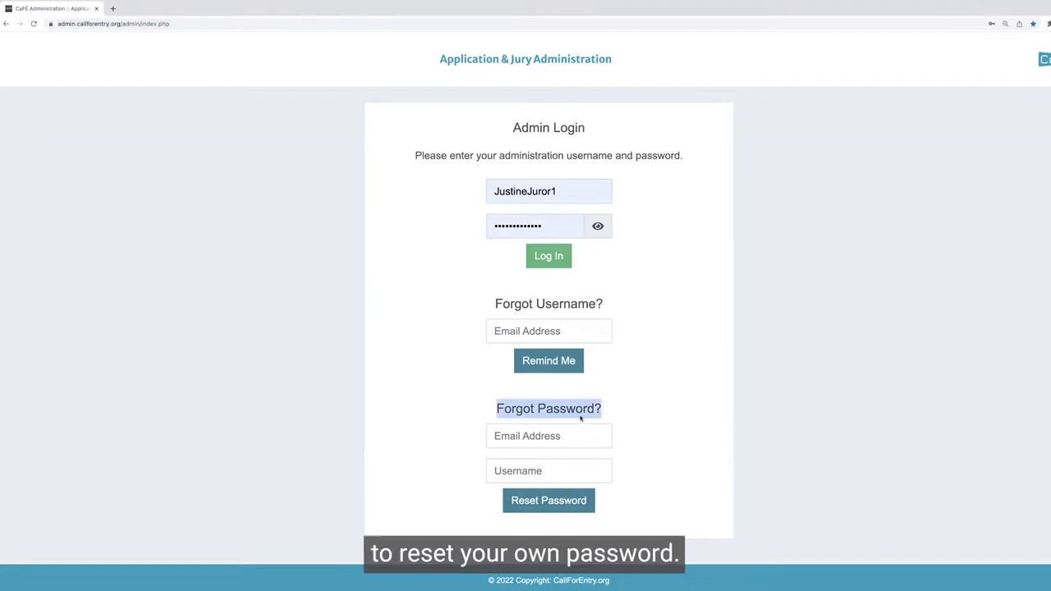
left_click(391, 220)
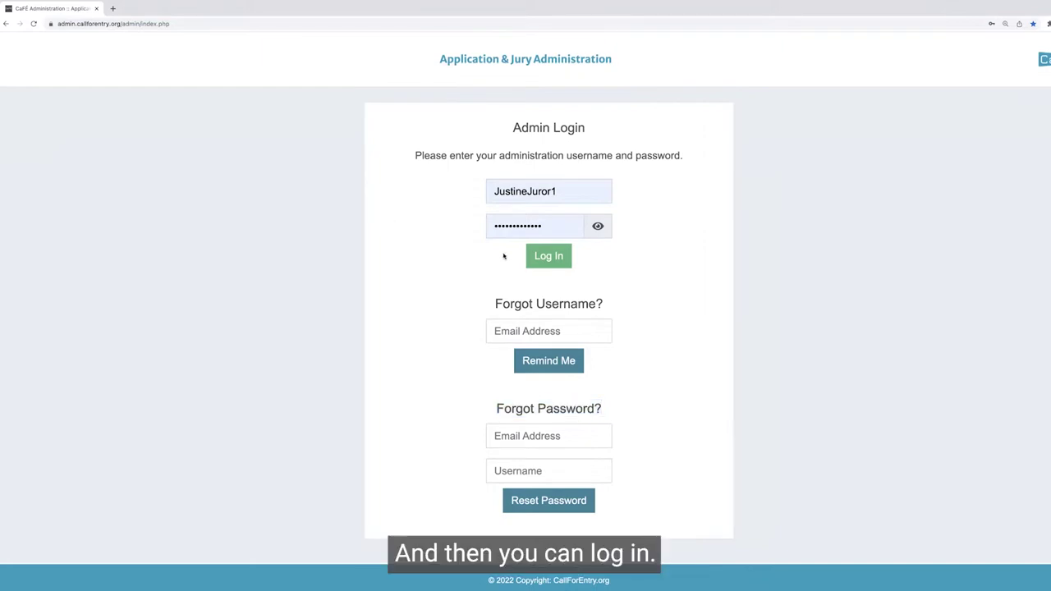
left_click(550, 258)
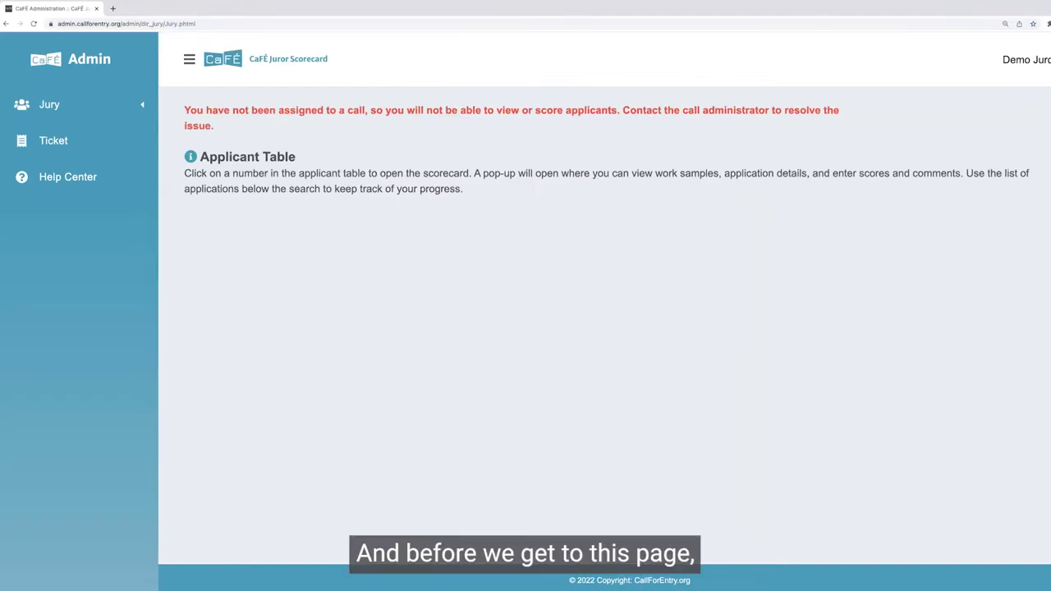
Step: Open the juror account's profile to review the available multi-factor authentication methods
left_click(1026, 59)
left_click(1006, 83)
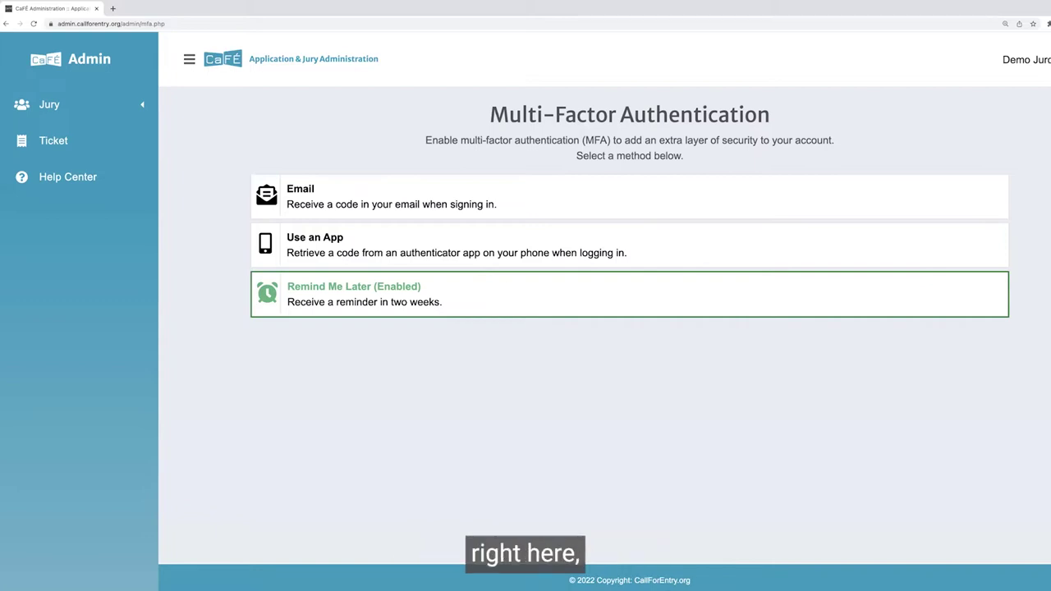
left_click(1022, 60)
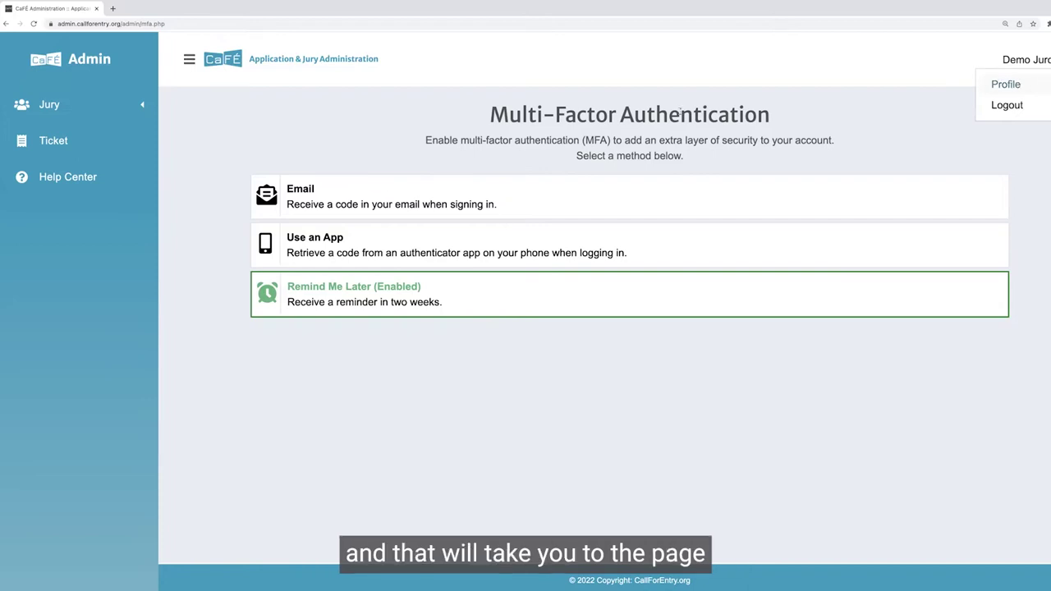
left_click(686, 164)
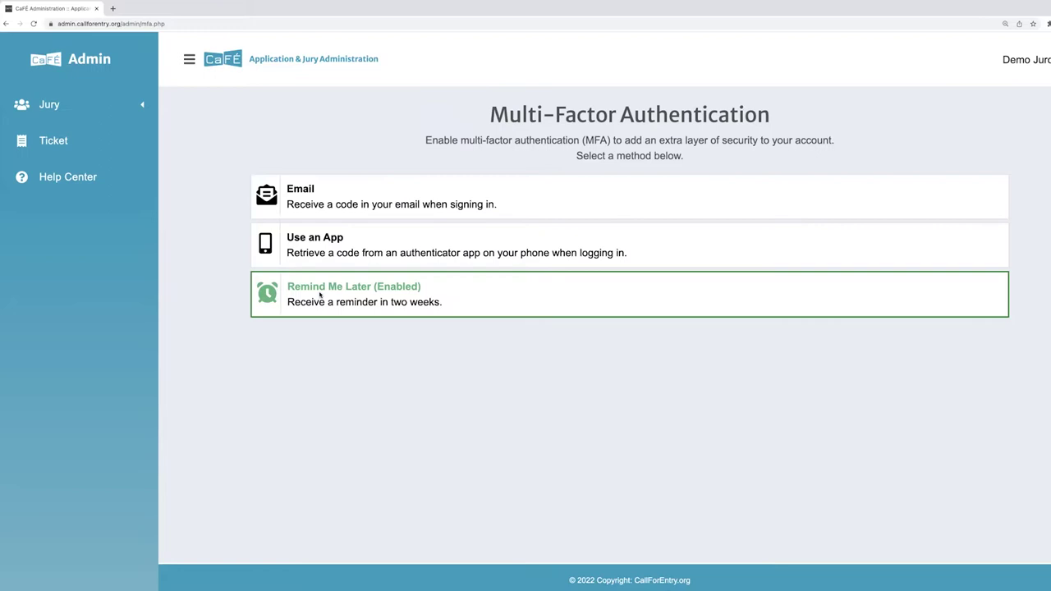
Step: Return to the Jury page and reload it to update the juror's event assignments
left_click(109, 105)
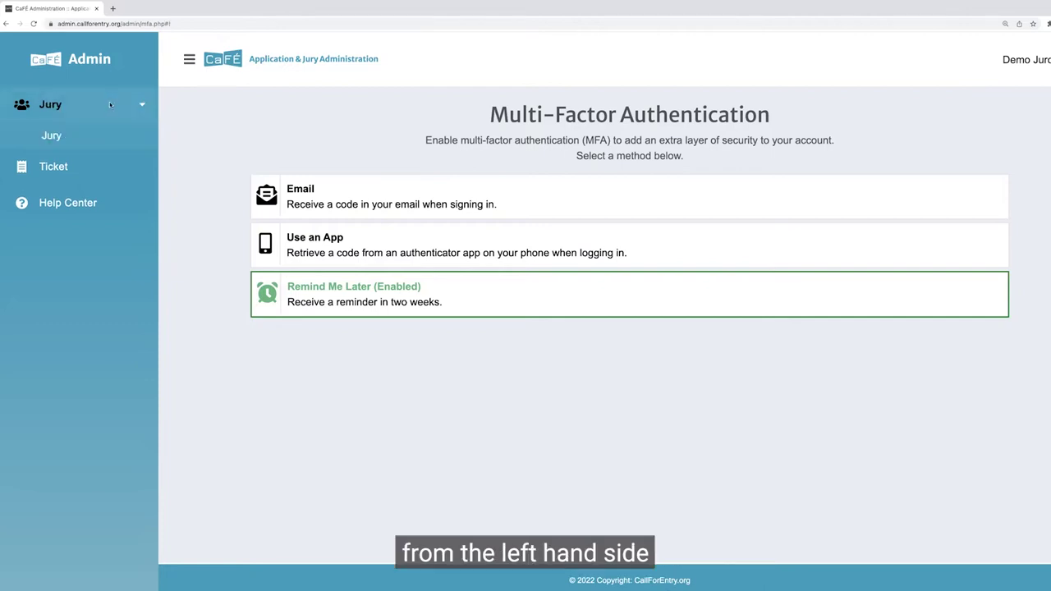
left_click(53, 137)
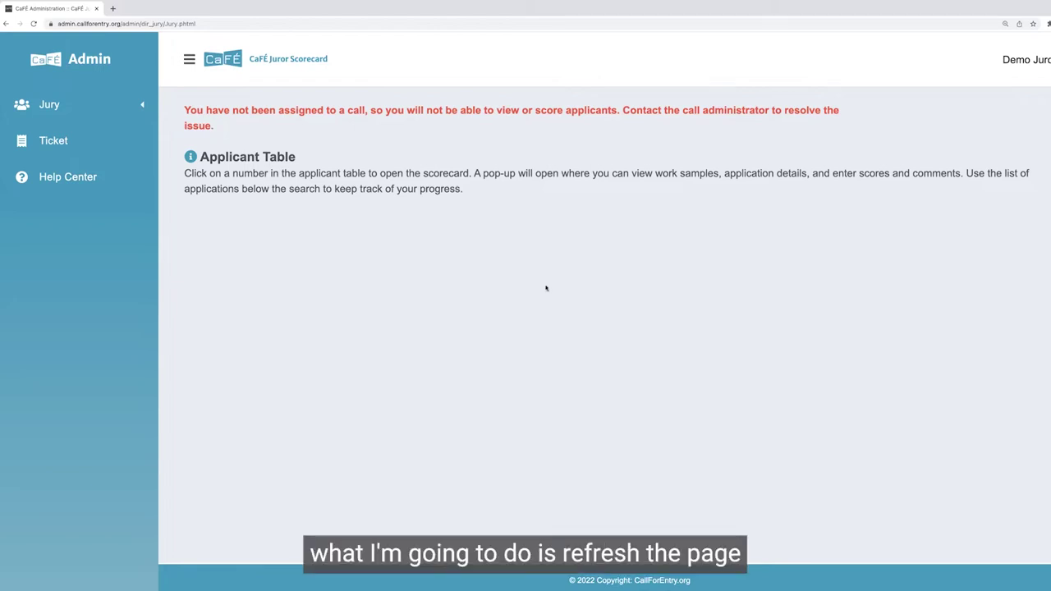
key("F5")
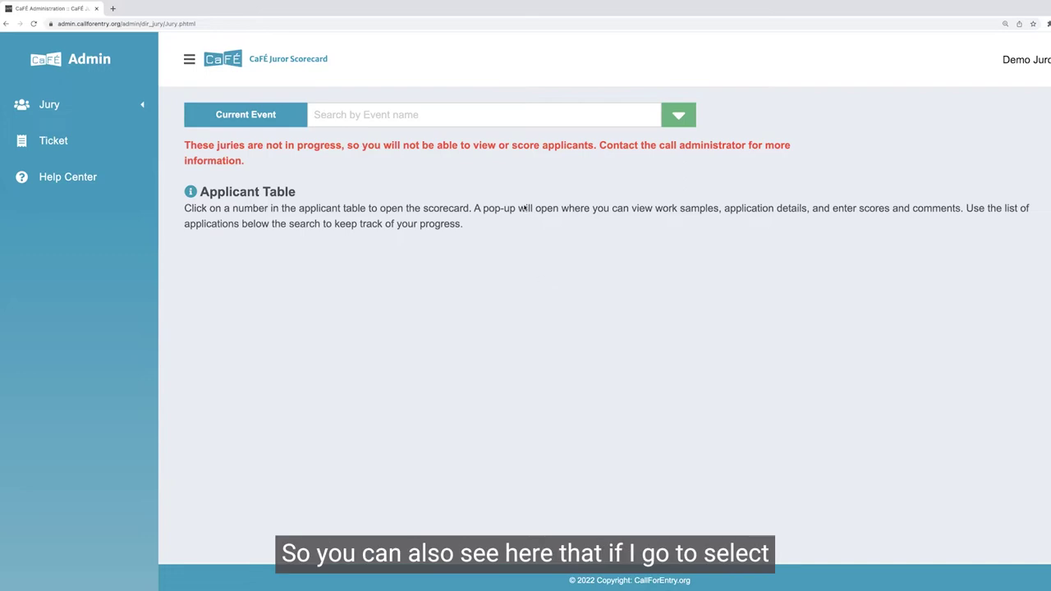
Step: Check the list of assigned events, close it, and refresh the juror page to update the jury status
left_click(519, 114)
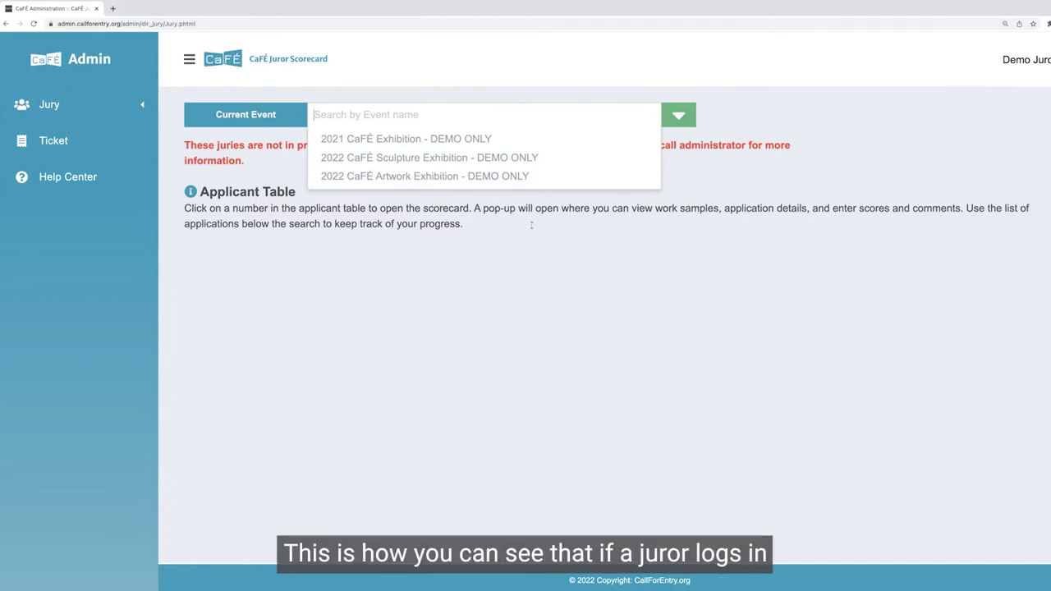
left_click(686, 202)
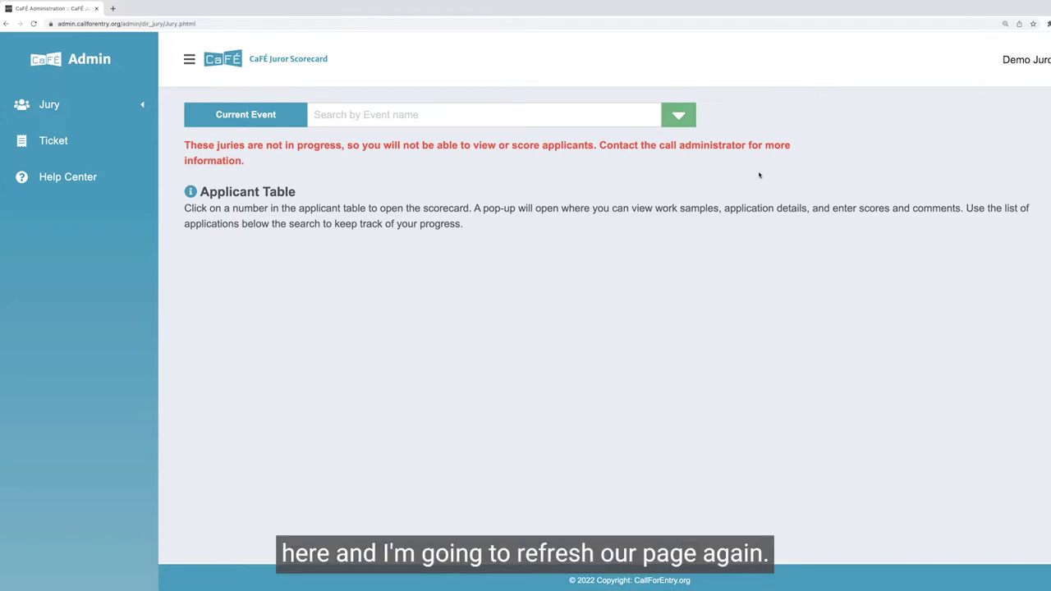
key("ctrl+r")
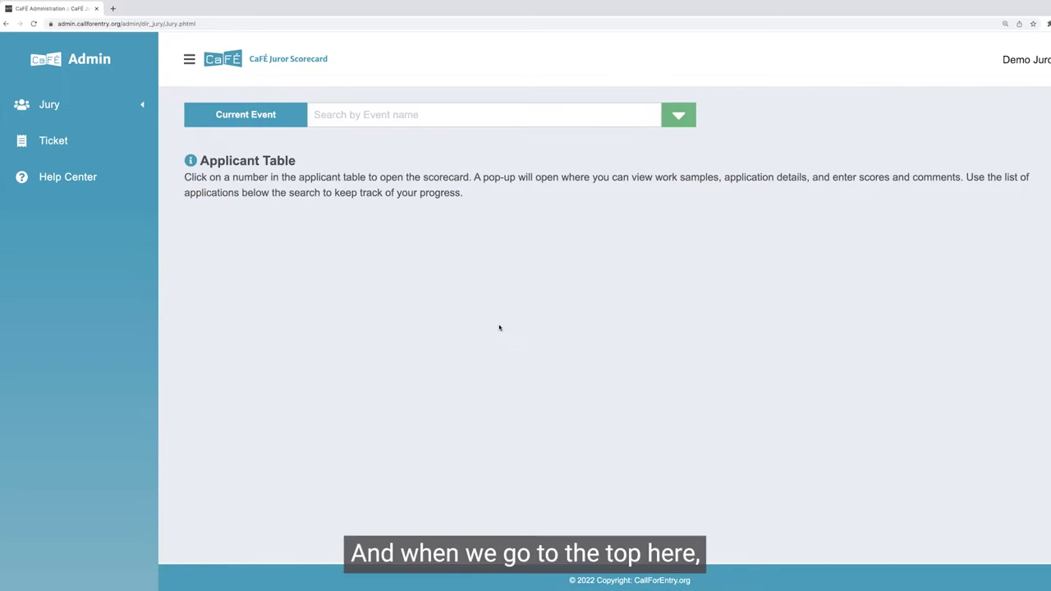
Step: Choose "2021 CaFÉ Exhibition - DEMO ONLY" as the current event
left_click(382, 110)
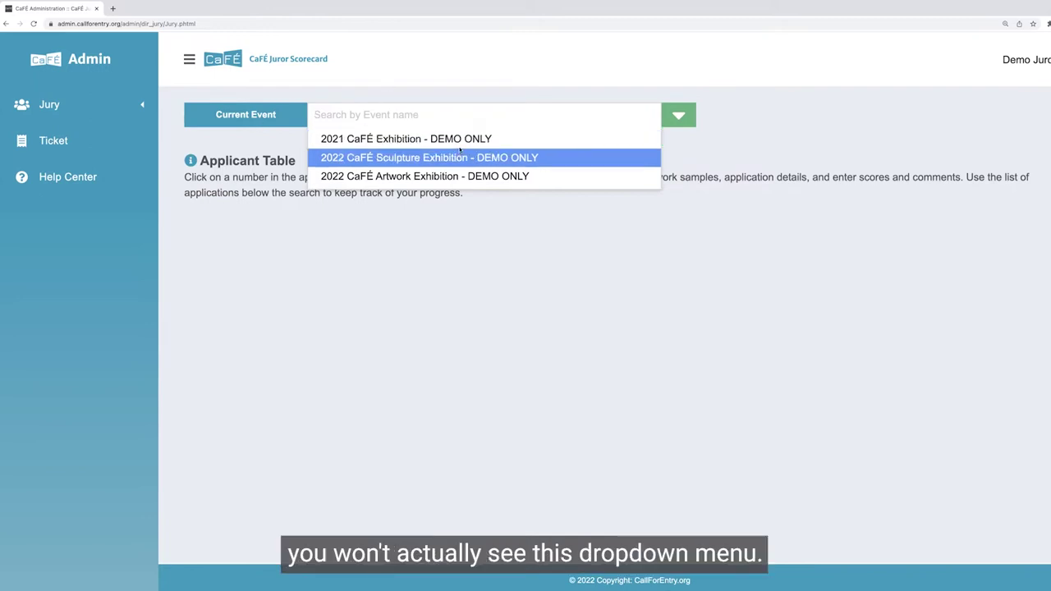
left_click(220, 118)
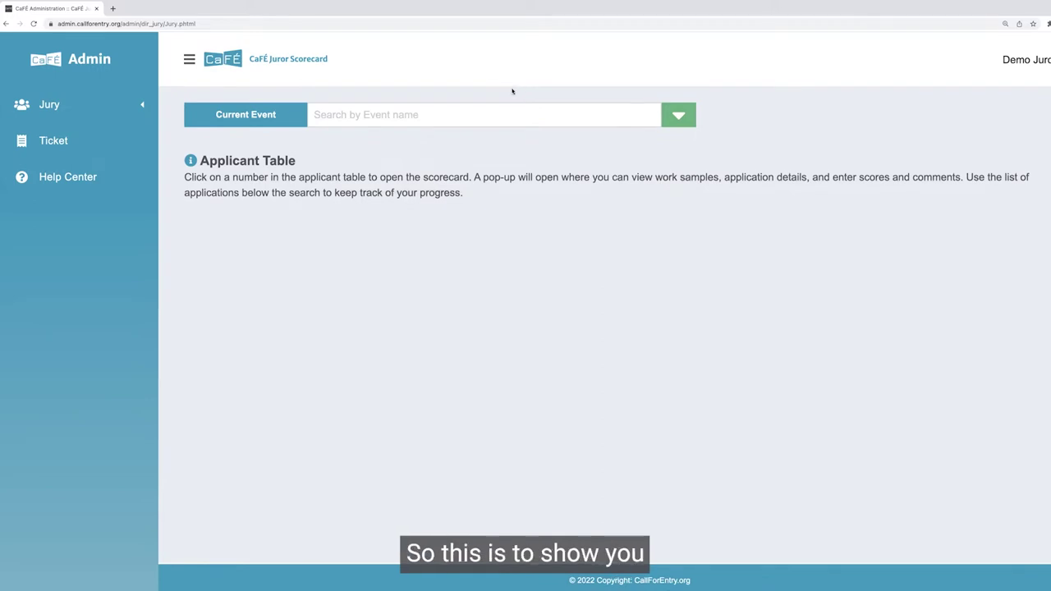
left_click(485, 114)
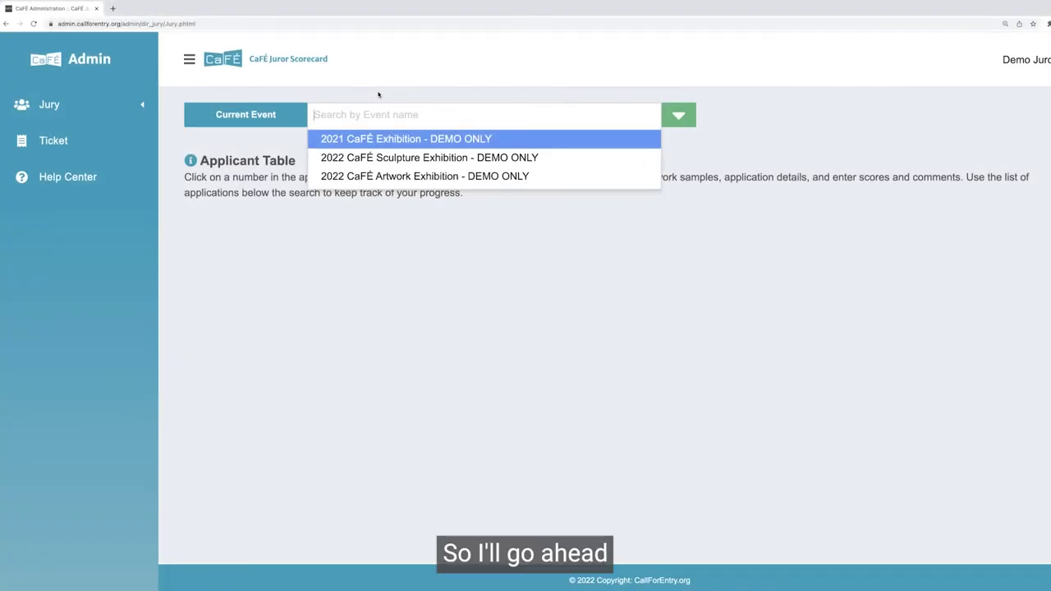
left_click(378, 139)
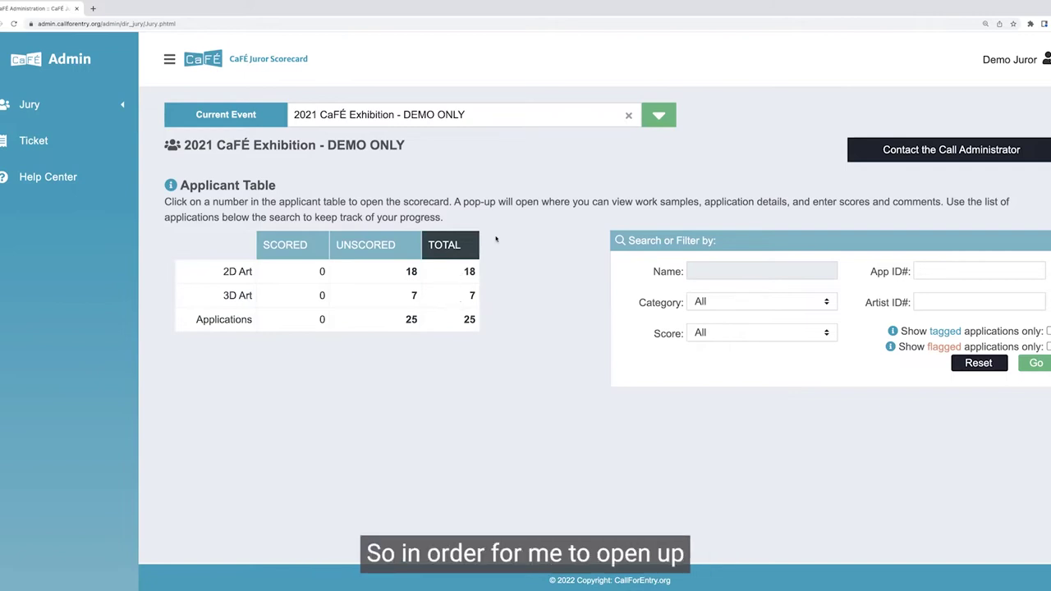
Step: Open the scorecard for the total number of applications, and close it to return to the applicant table
left_click(468, 321)
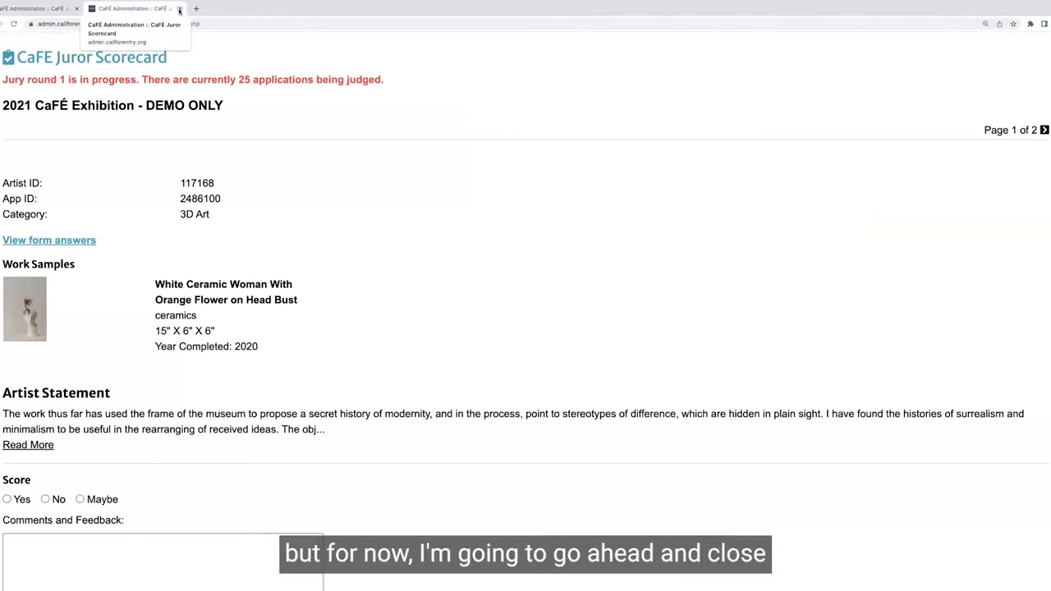
left_click(179, 10)
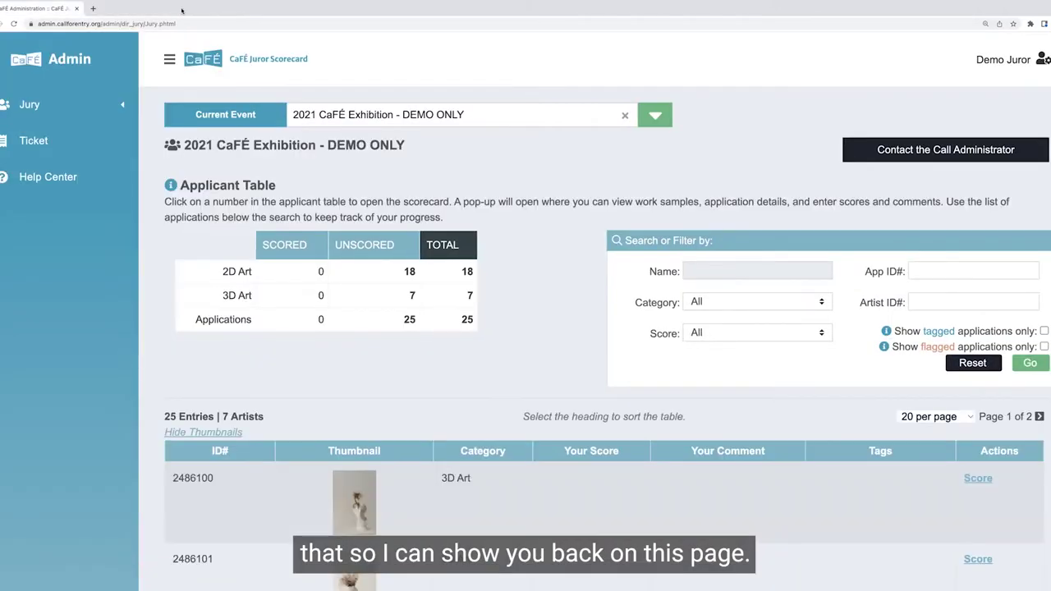
Step: Examine the list of applications with its thumbnails, categories and tags below the applicant table
scroll(329, 239, "down", 2)
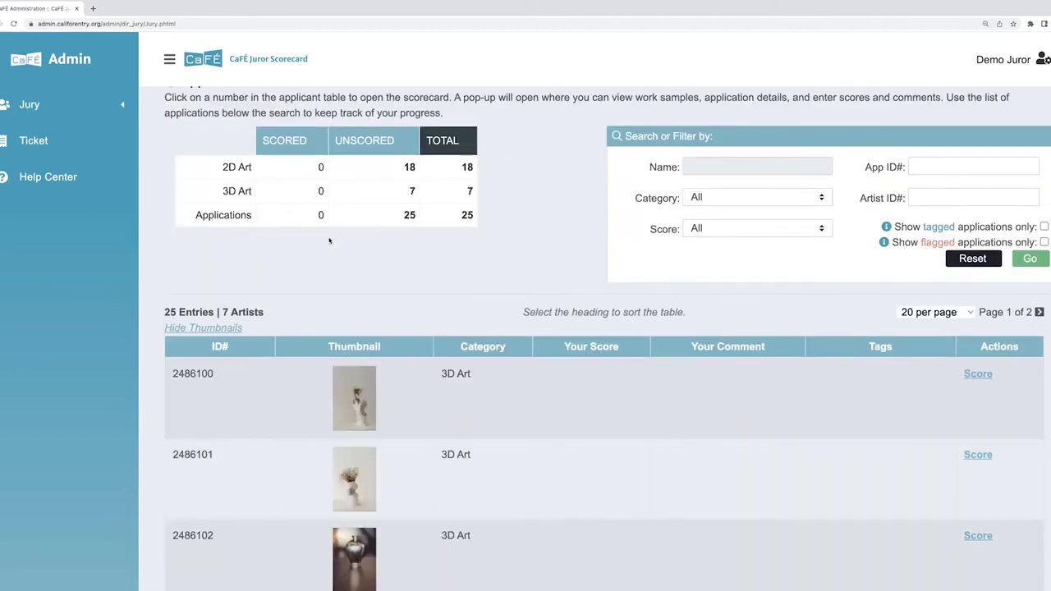
scroll(328, 240, "up", 2)
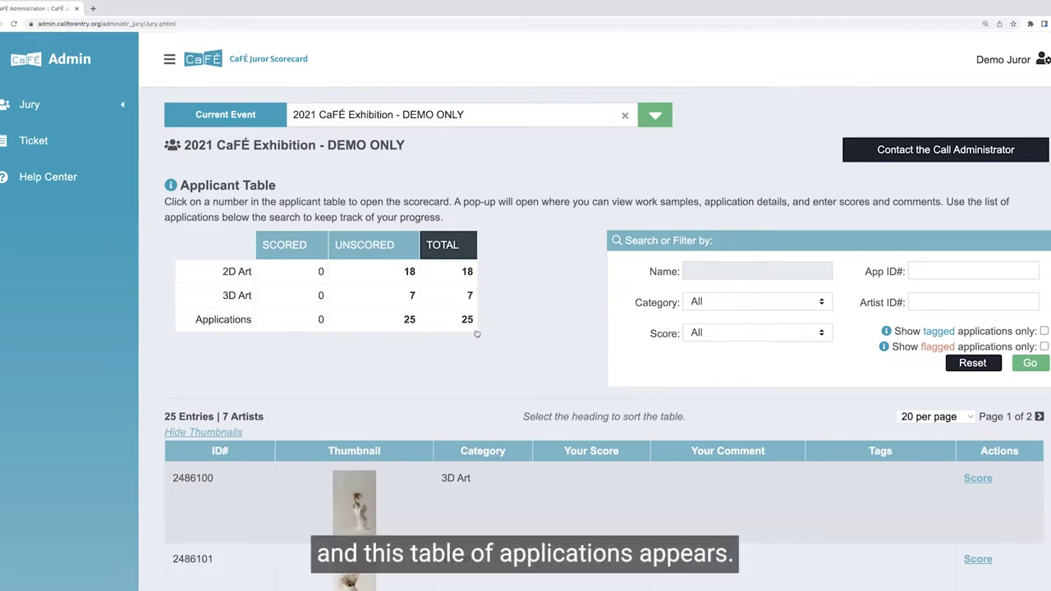
scroll(474, 332, "down", 1)
scroll(475, 332, "down", 3)
scroll(476, 331, "up", 2)
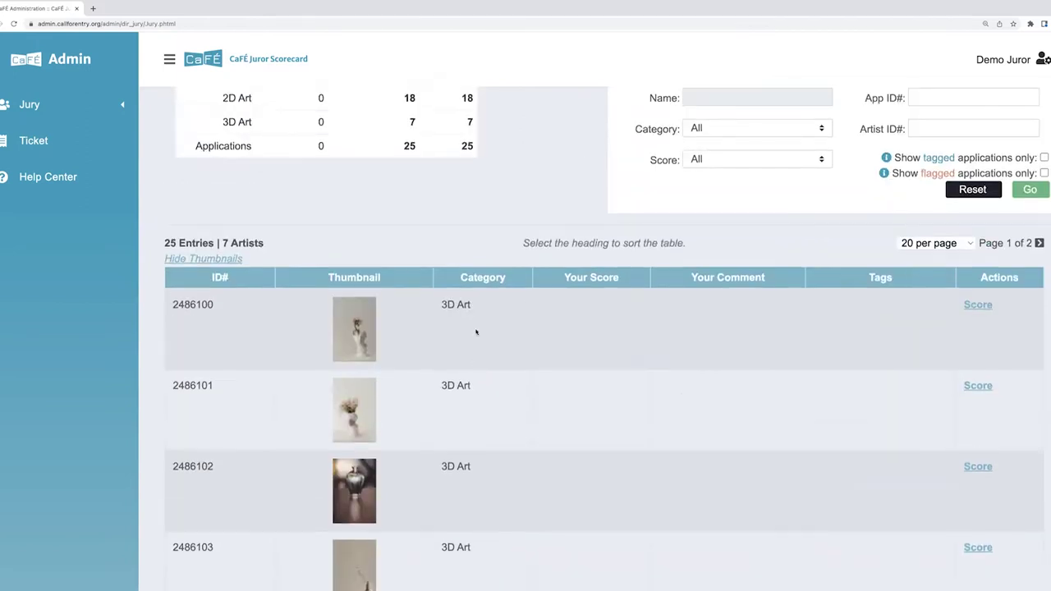
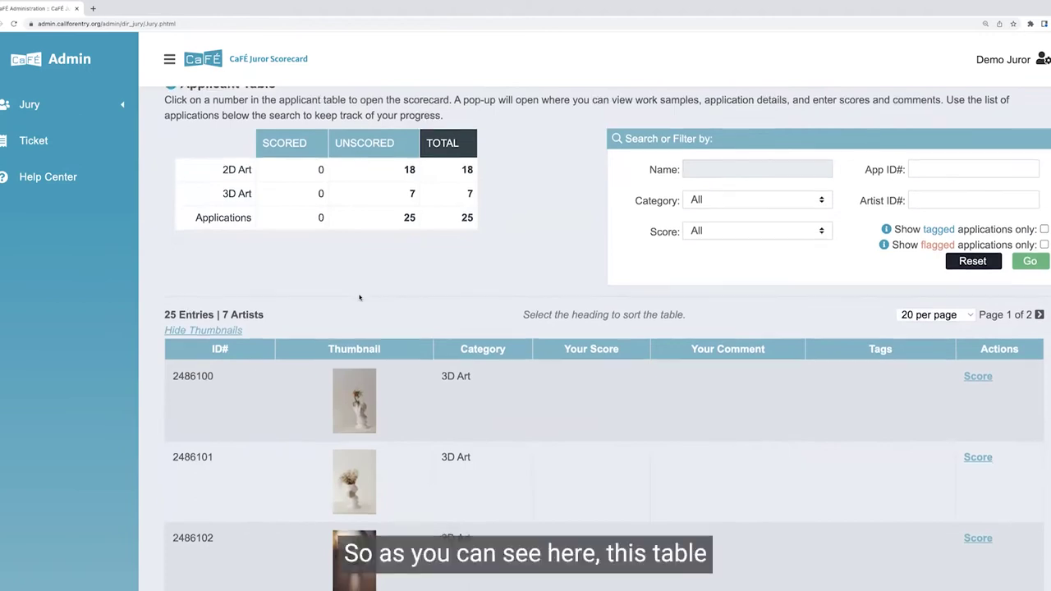
scroll(369, 306, "down", 1)
scroll(383, 315, "down", 5)
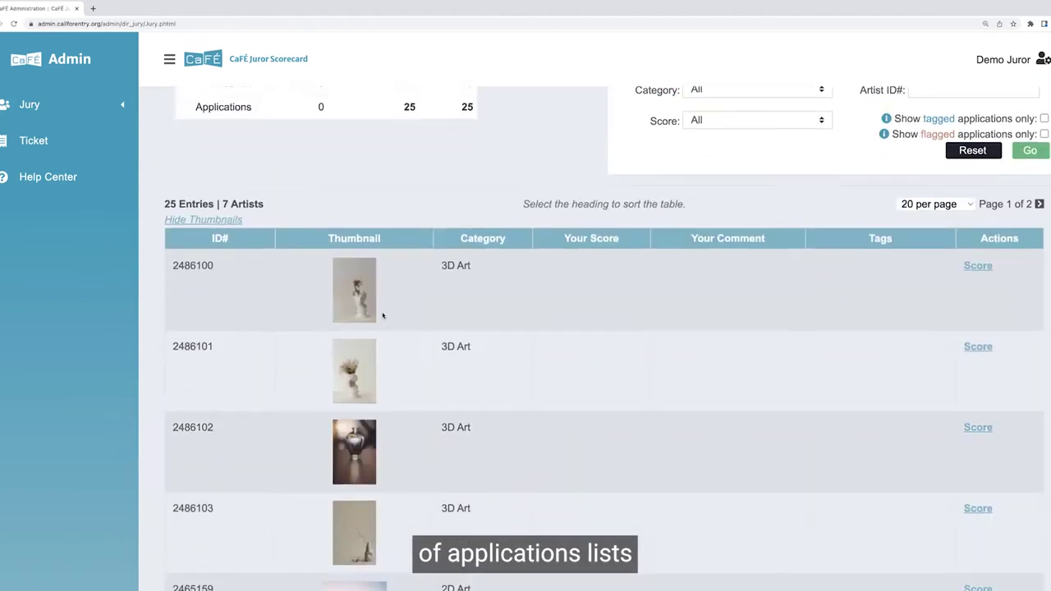
scroll(382, 315, "down", 2)
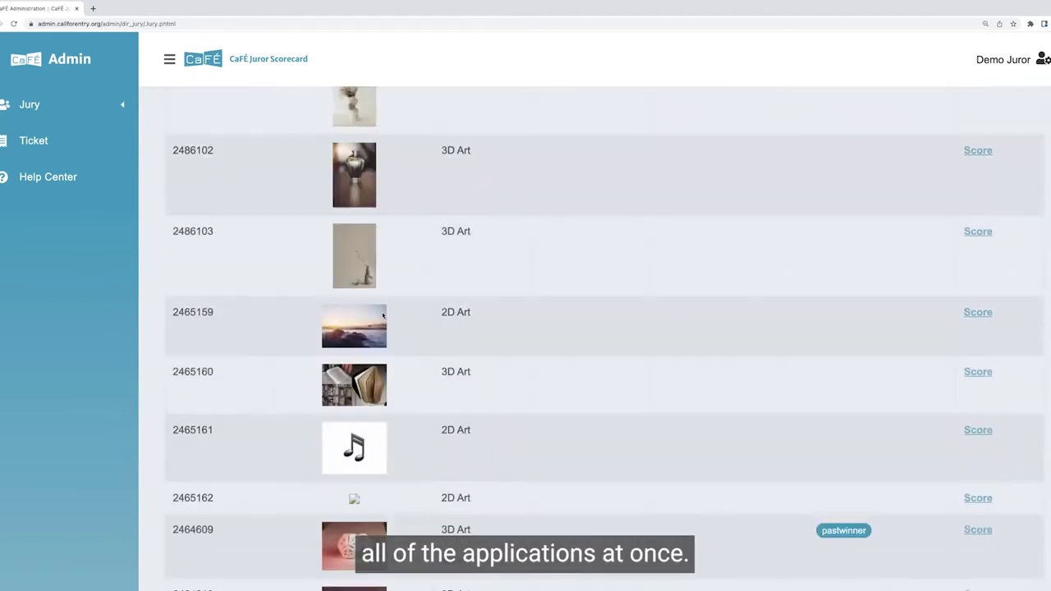
scroll(418, 197, "up", 4)
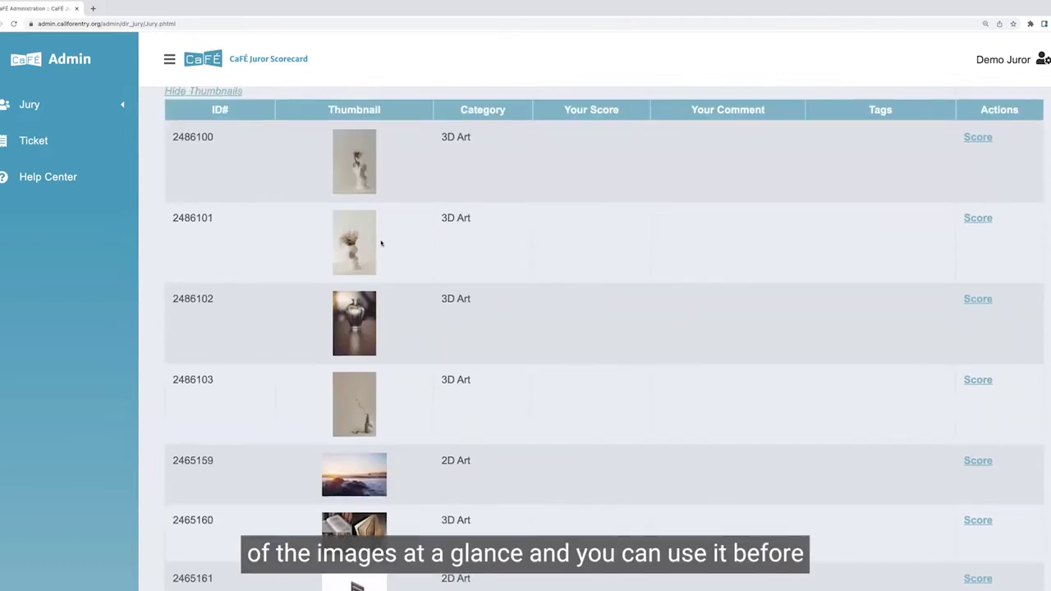
scroll(380, 243, "up", 4)
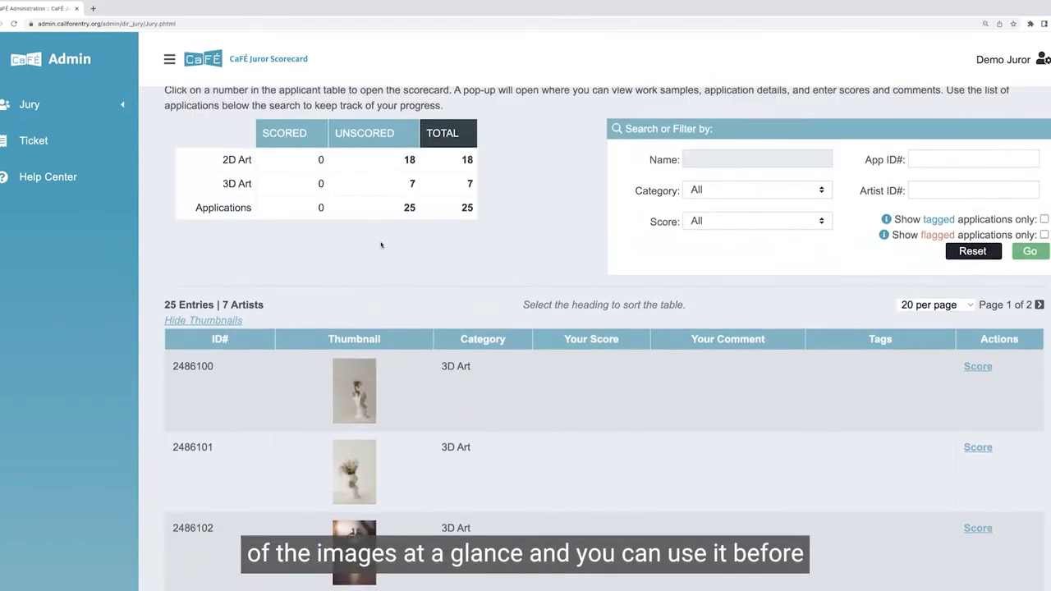
scroll(380, 244, "up", 1)
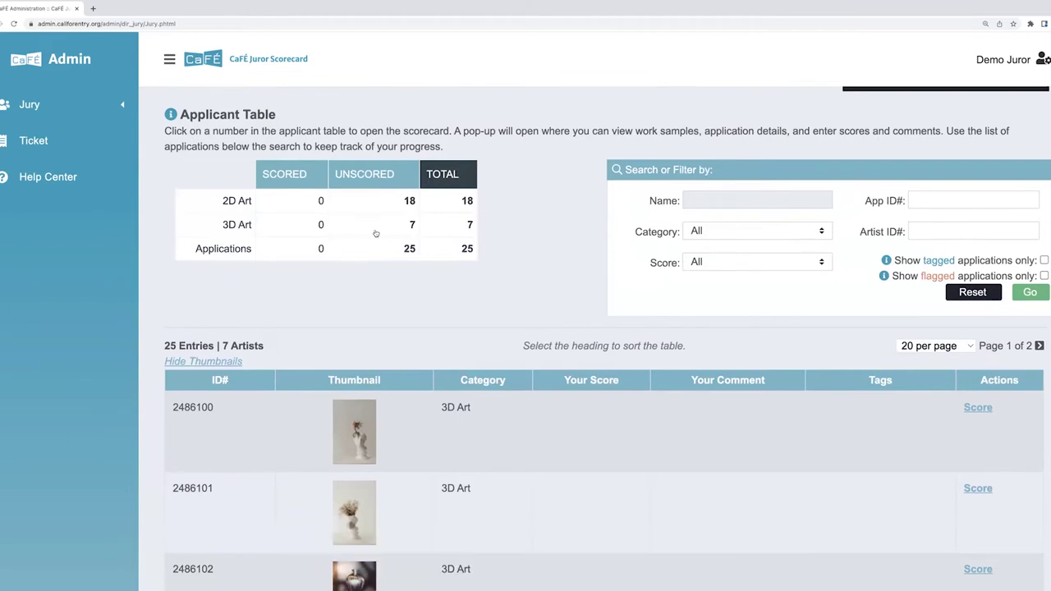
Step: Sort the applications list by category in descending order, with 3D Art first
scroll(563, 314, "down", 2)
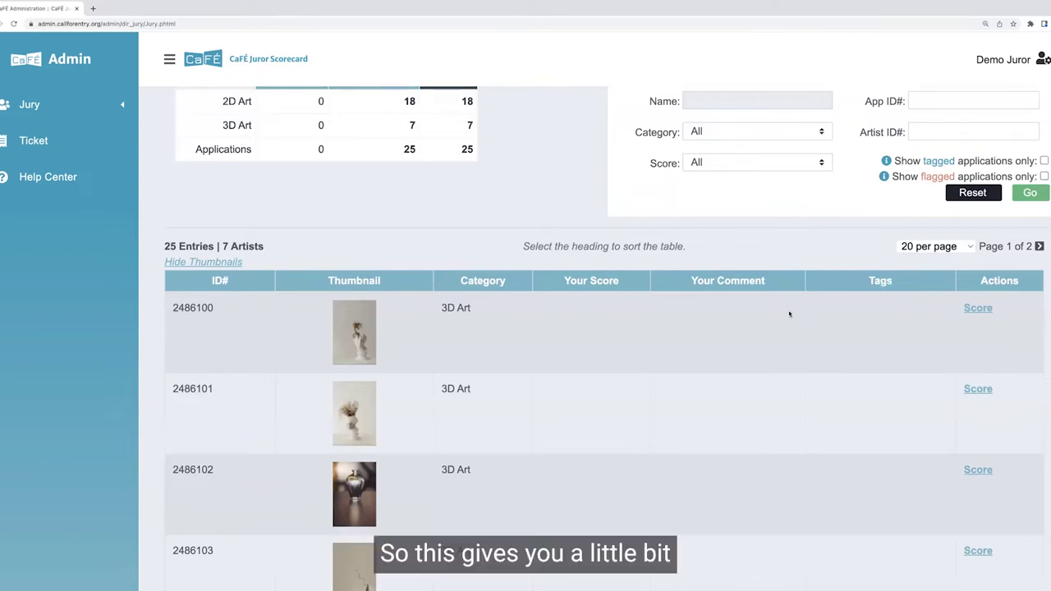
scroll(780, 324, "down", 1)
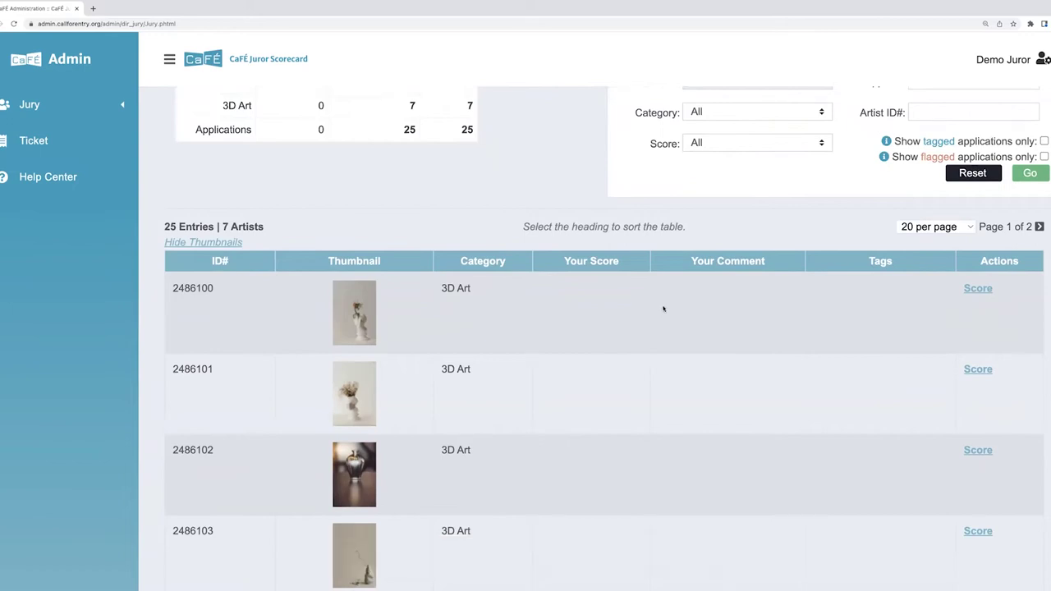
left_click(488, 260)
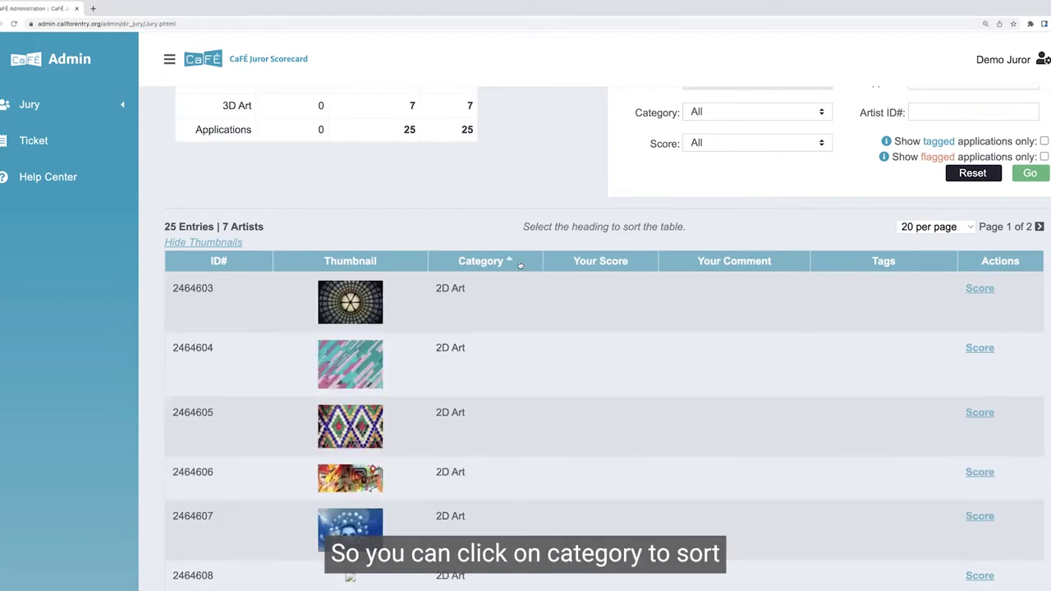
left_click(493, 261)
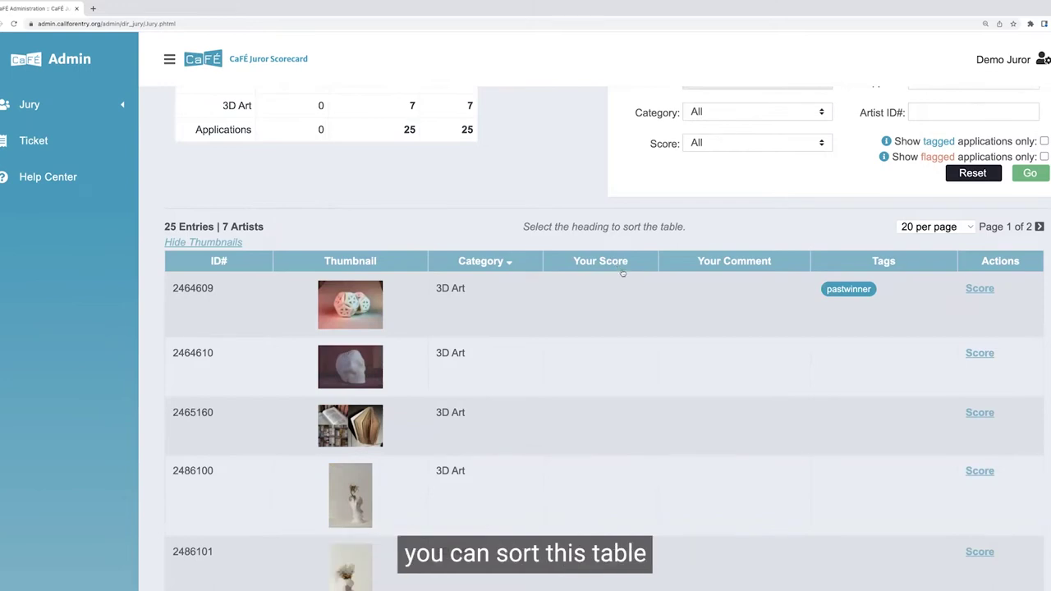
Step: Filter the applications list to those scored Yes, and reset the filter to list all applications again
scroll(619, 330, "up", 1)
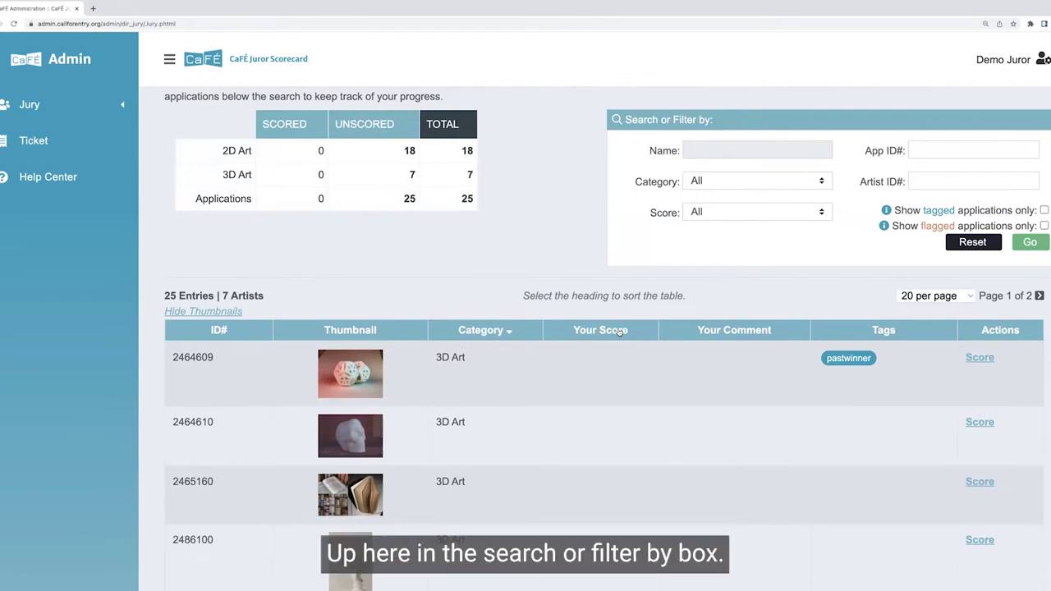
scroll(760, 234, "up", 1)
scroll(624, 236, "up", 2)
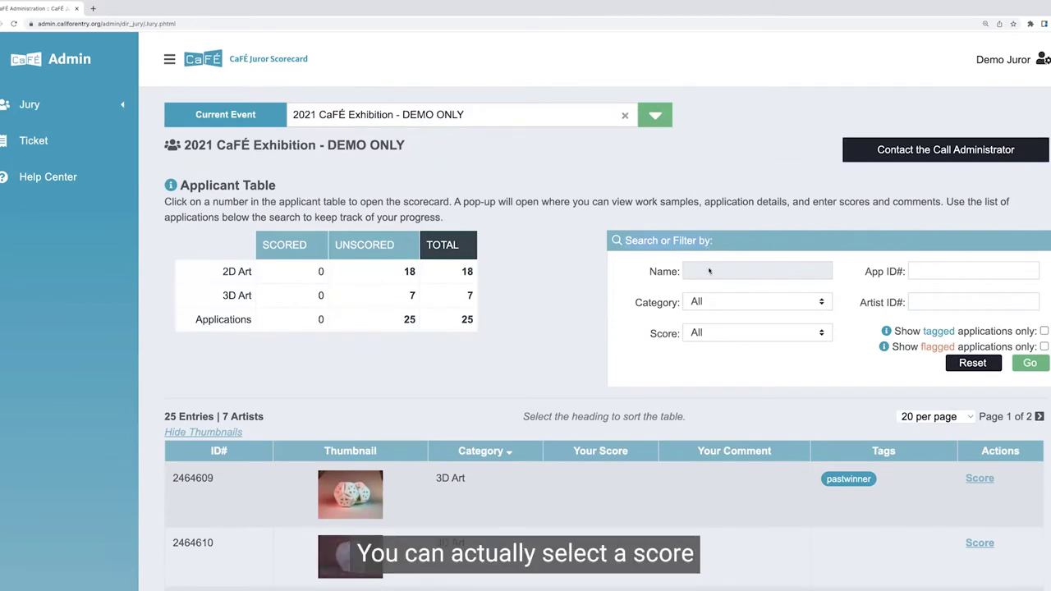
left_click(716, 336)
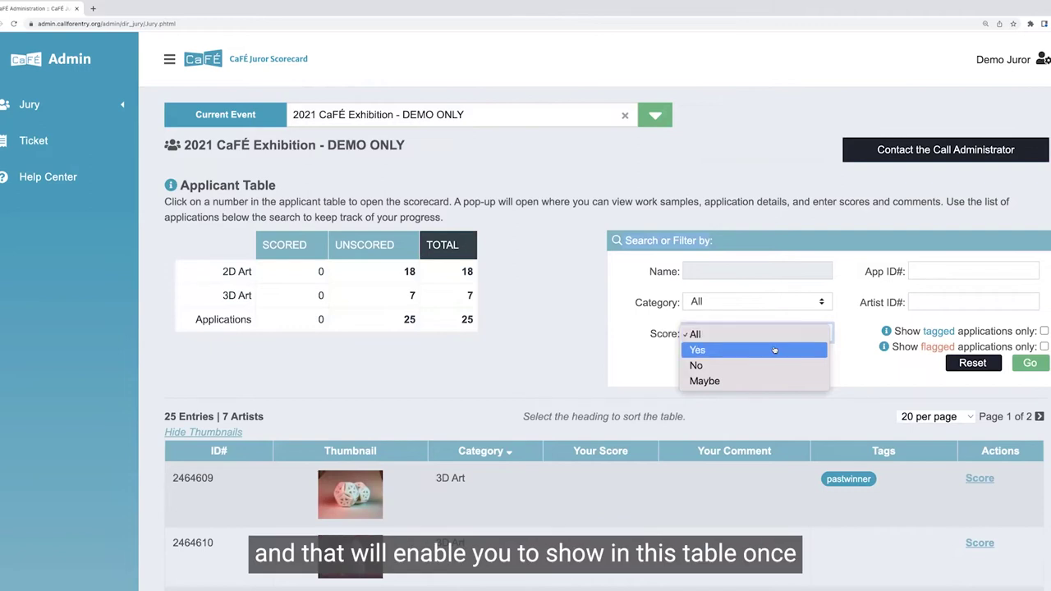
left_click(775, 350)
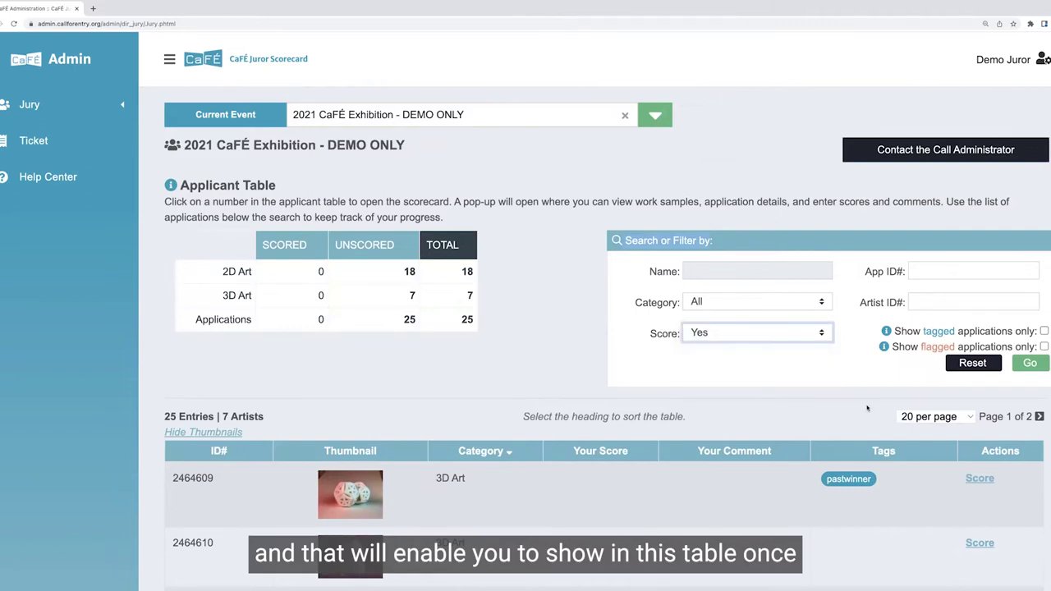
left_click(1030, 364)
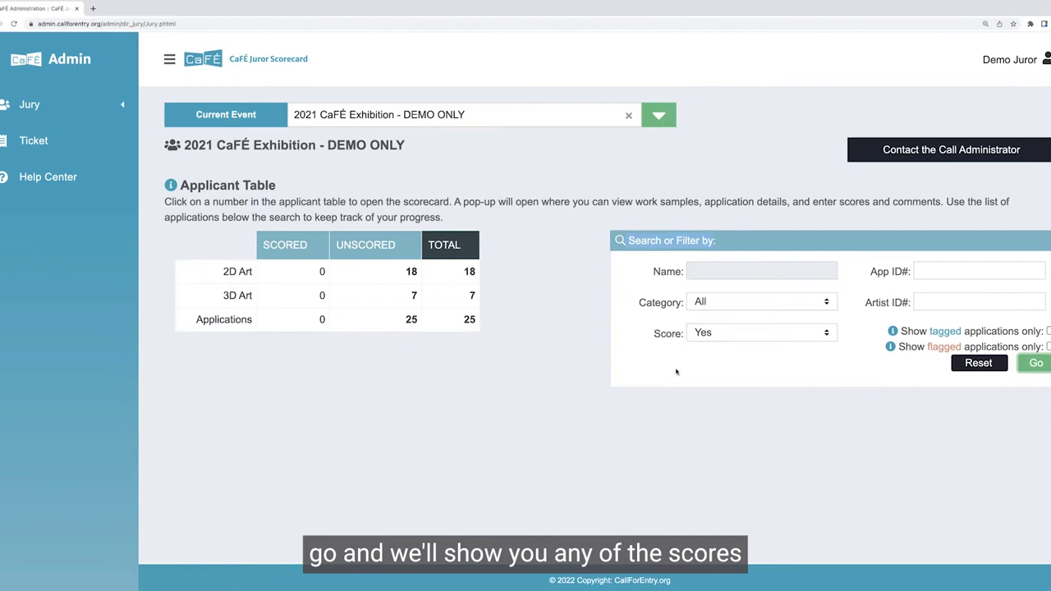
left_click(733, 334)
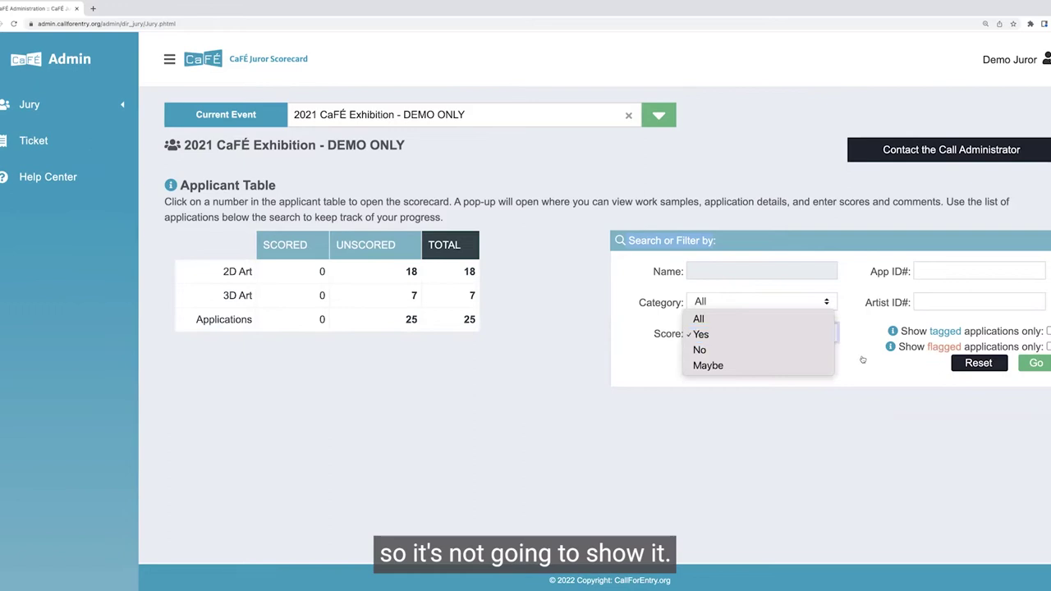
left_click(969, 366)
left_click(968, 366)
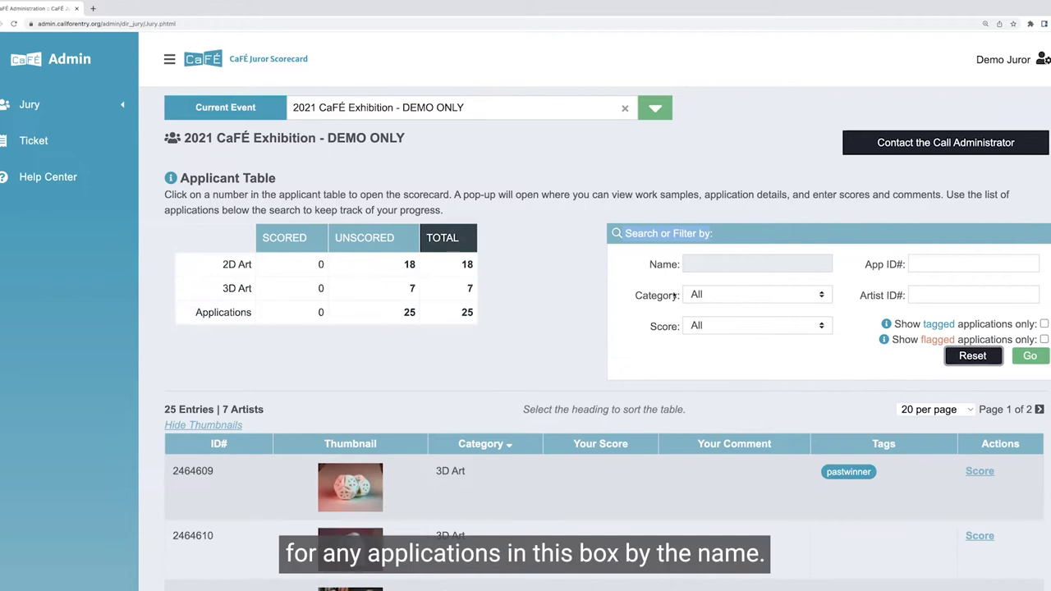
Step: Filter the applications list to the 2D Art category and look over the matching entries
left_click(719, 269)
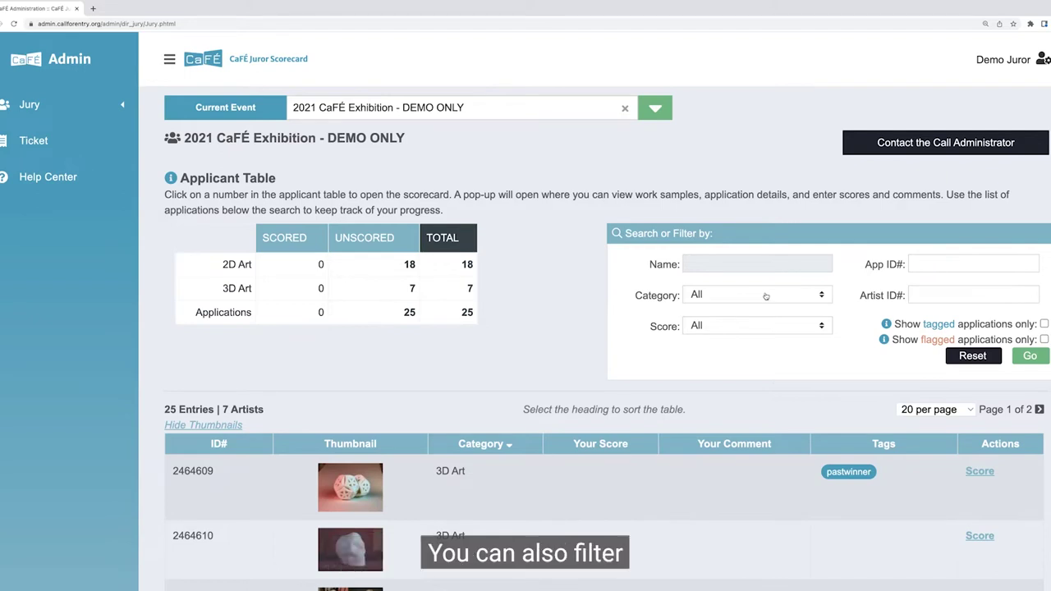
left_click(699, 297)
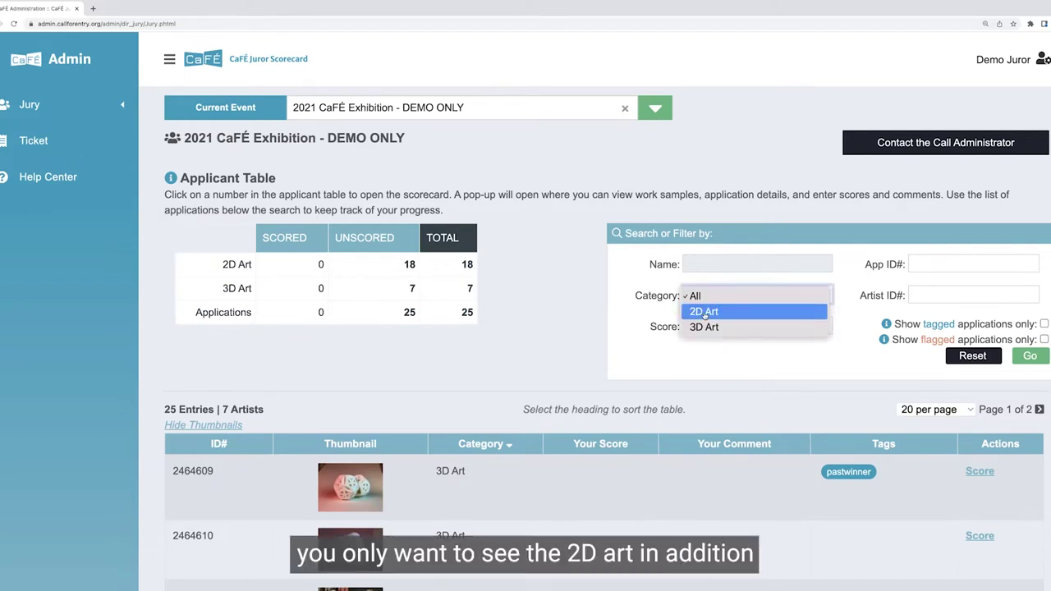
left_click(703, 312)
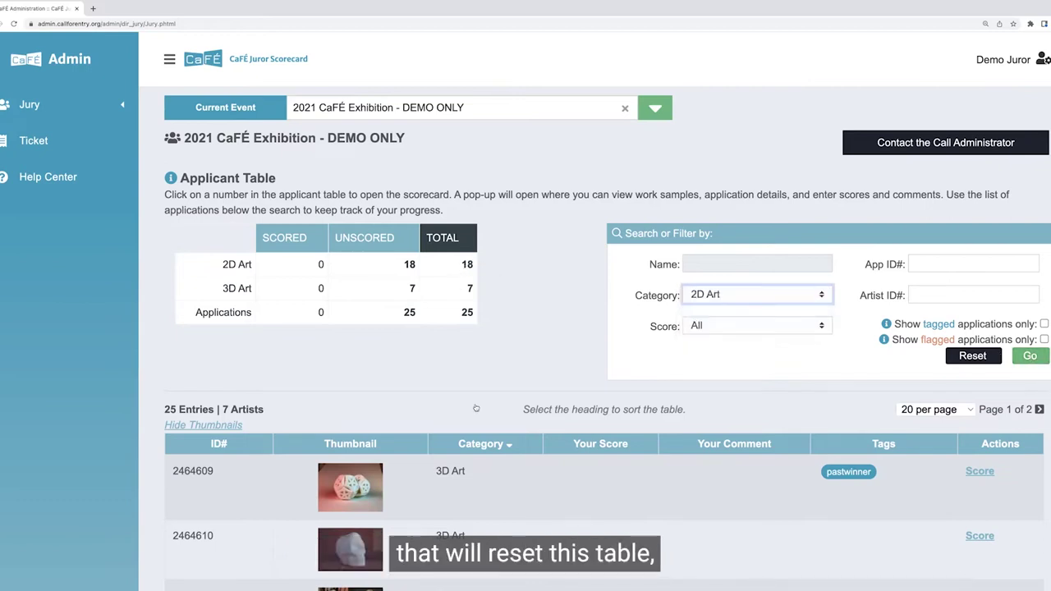
left_click(1027, 357)
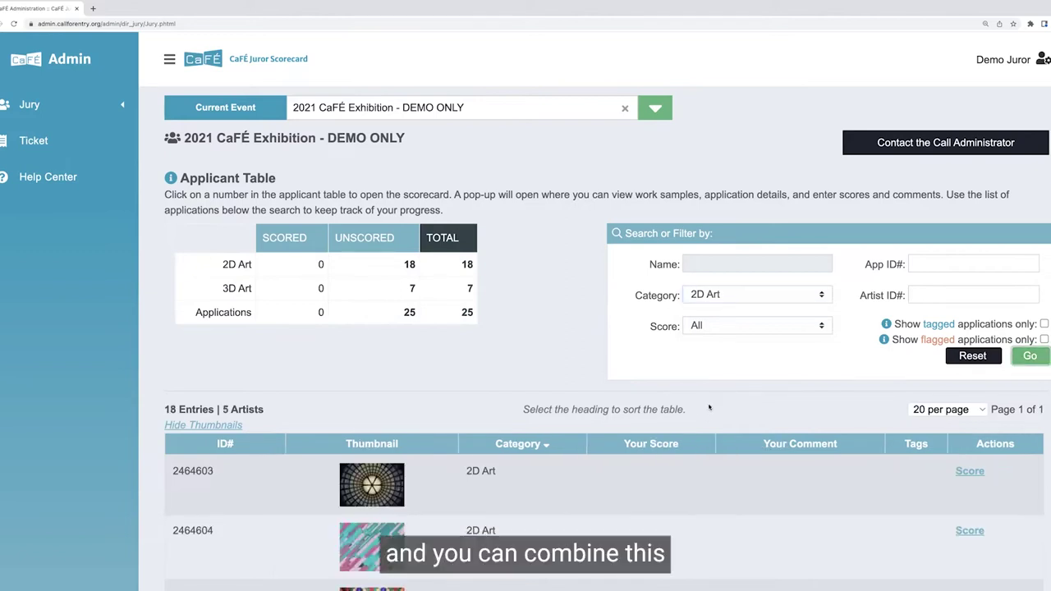
scroll(739, 370, "down", 1)
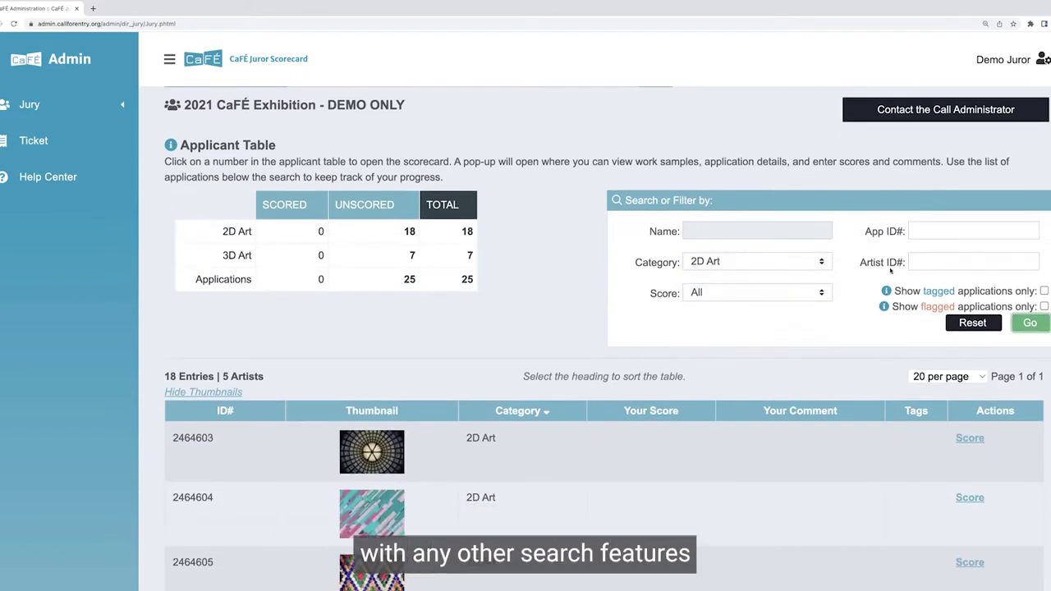
scroll(857, 315, "down", 3)
scroll(857, 316, "up", 2)
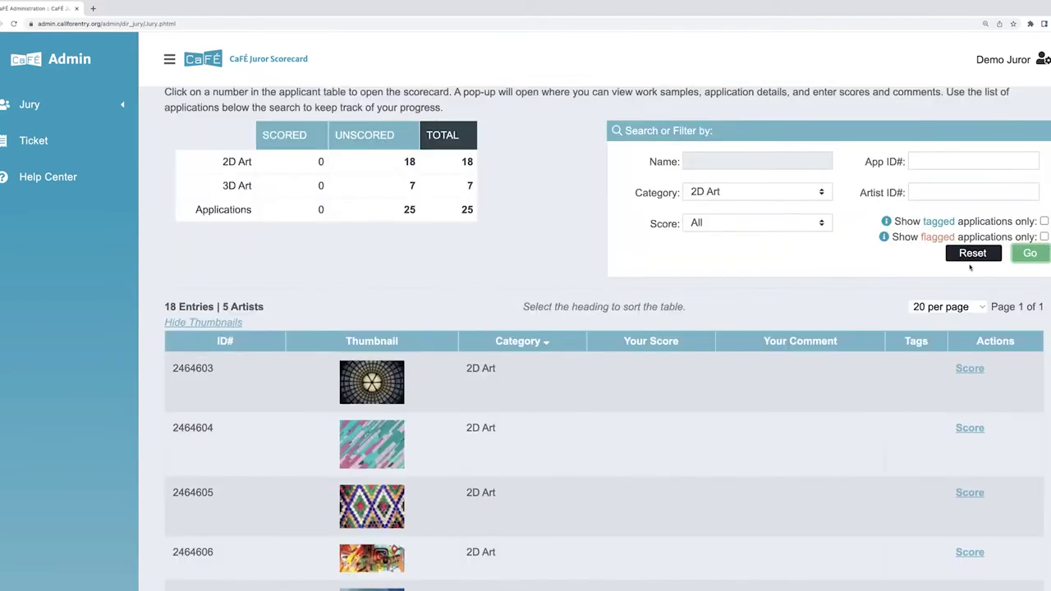
Step: Reset the category filter, and limit the applications list to tagged applications only
left_click(965, 255)
scroll(956, 221, "up", 2)
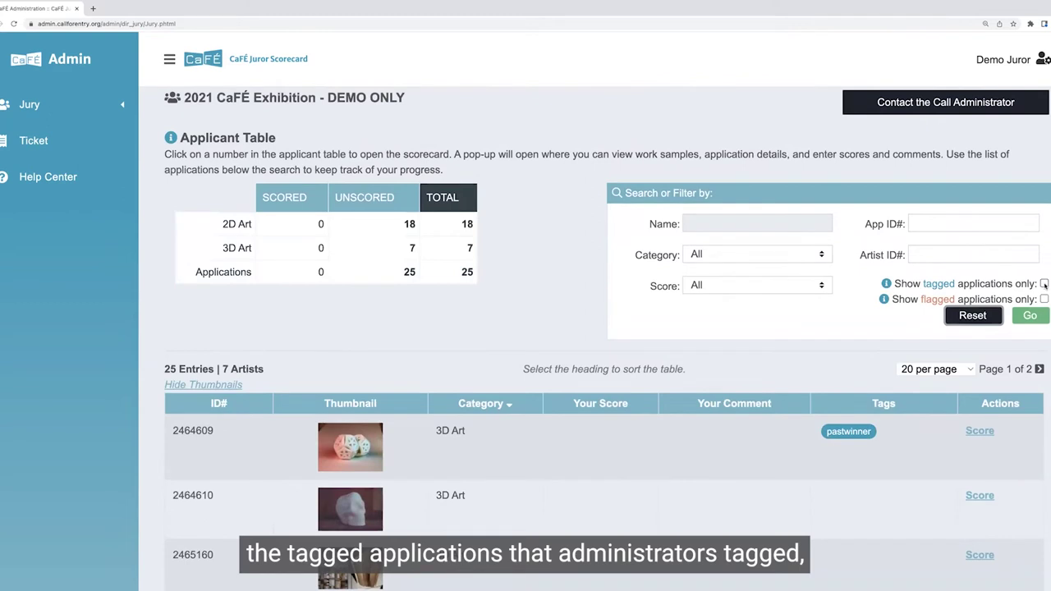
left_click(1044, 283)
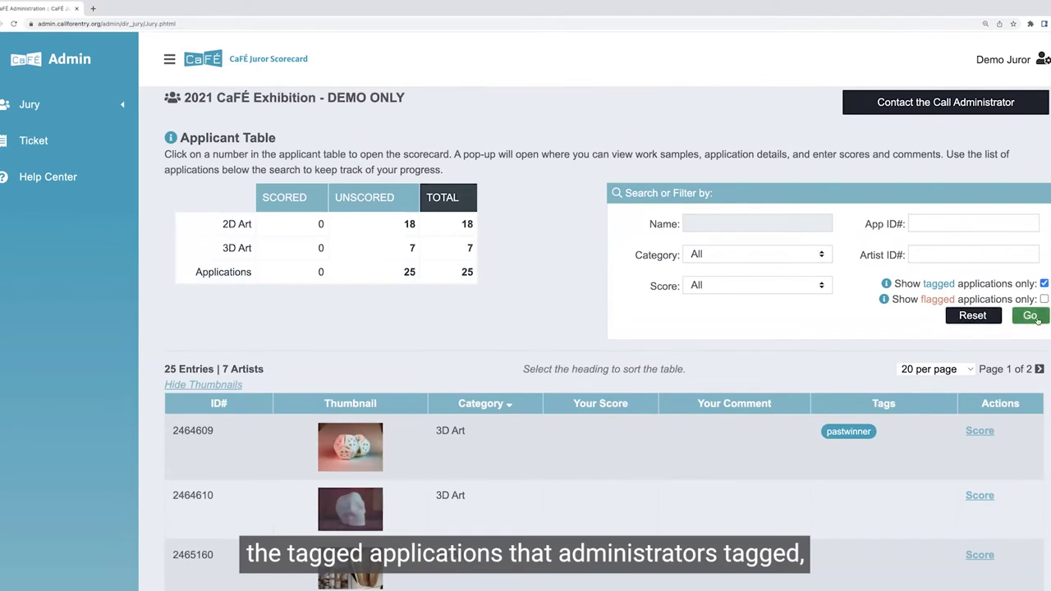
left_click(1036, 318)
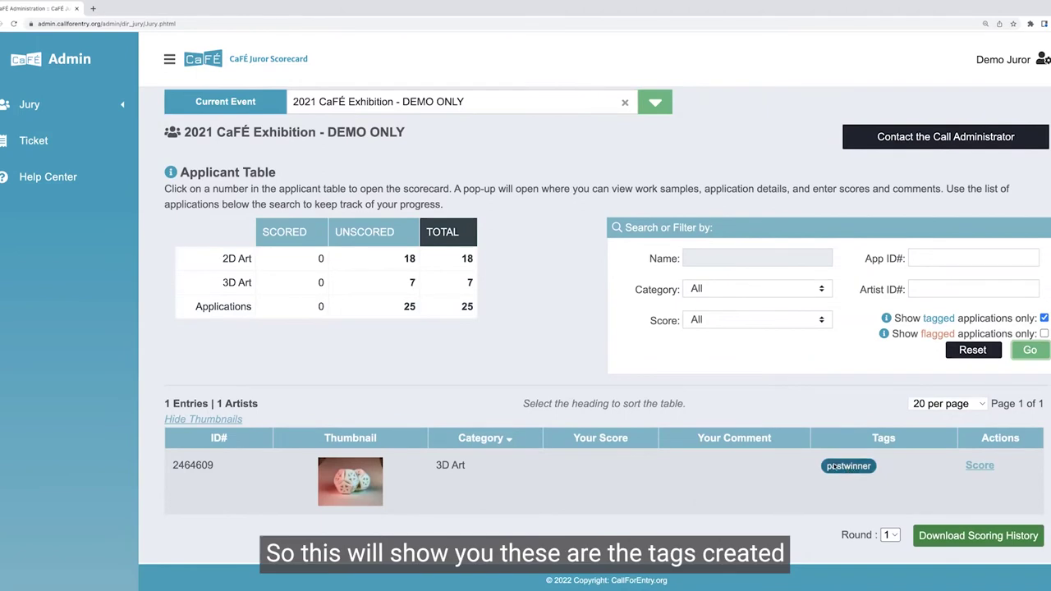
Step: Switch the filter from tagged to flagged applications only, and reset it after viewing the matching entries
left_click(1043, 318)
left_click(1044, 334)
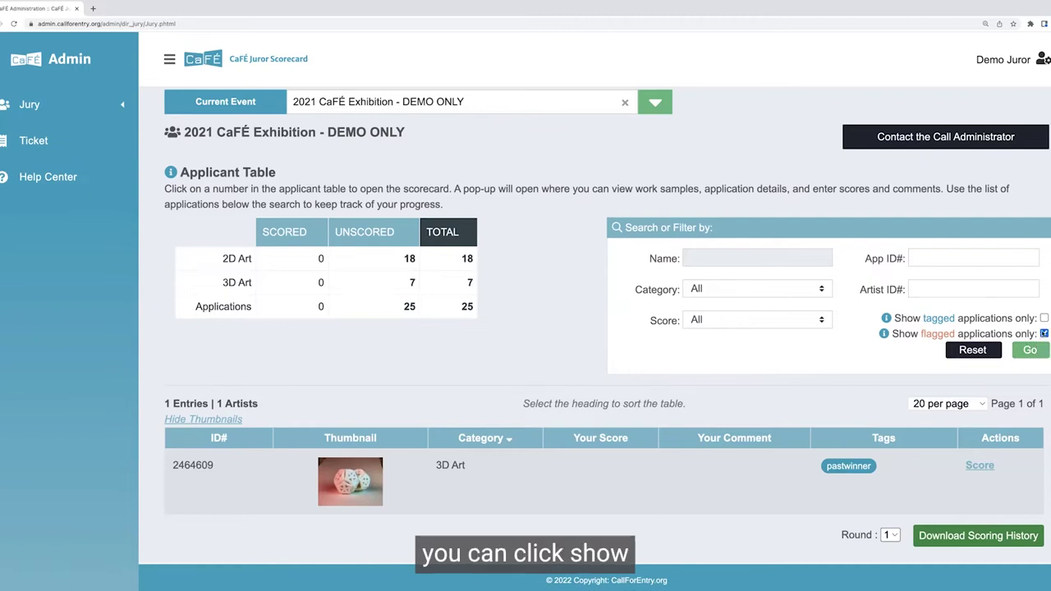
left_click(1037, 350)
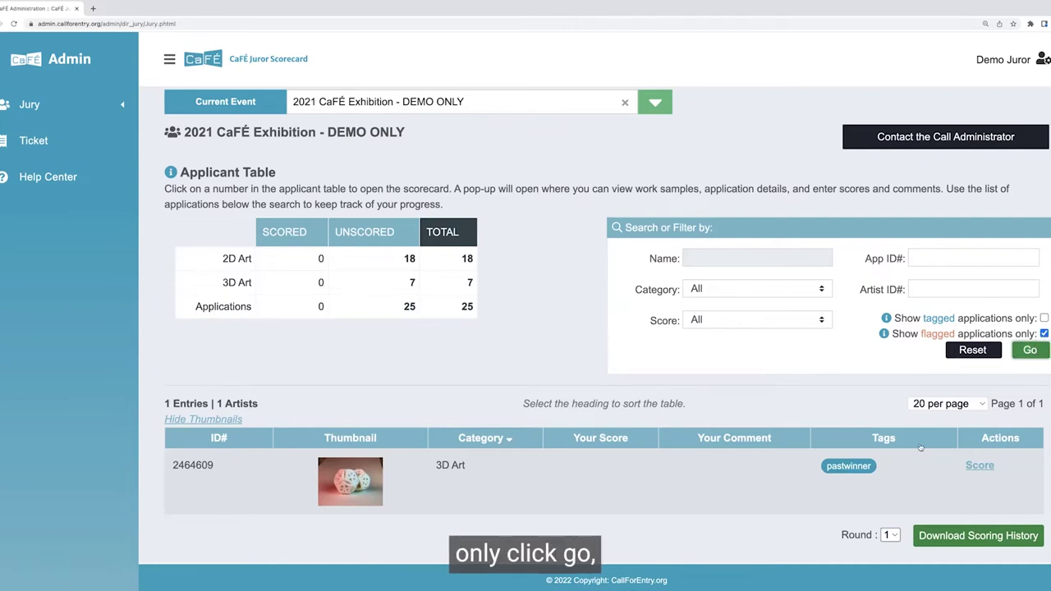
scroll(574, 357, "down", 2)
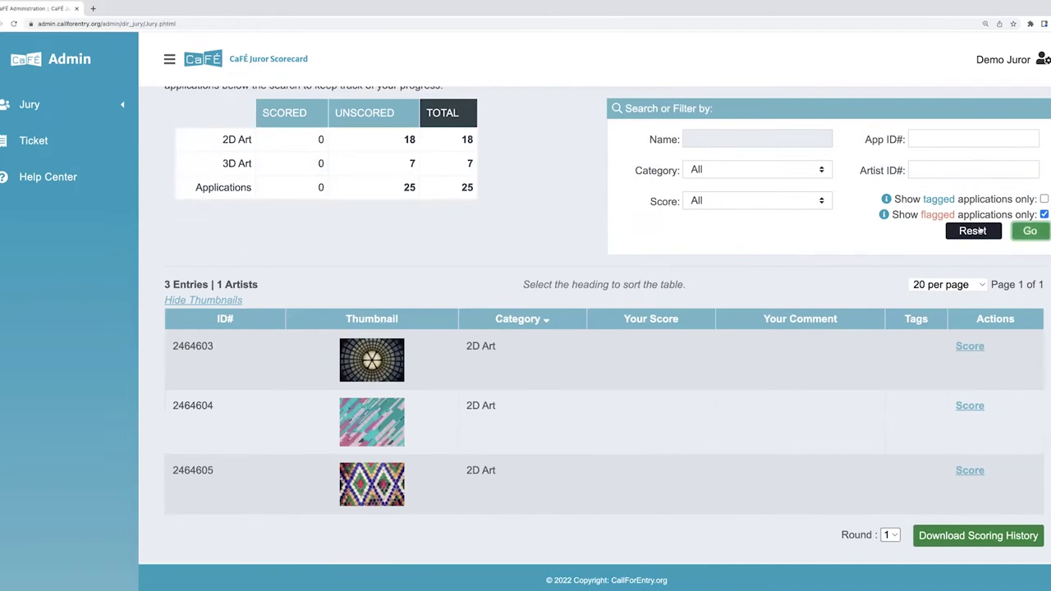
key("shift+Tab")
key("Return")
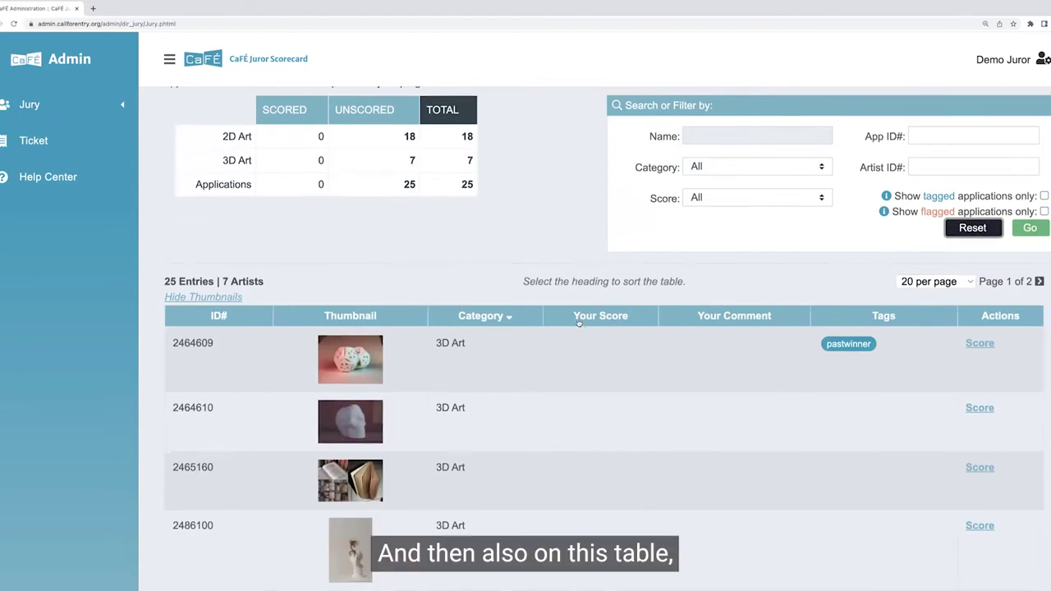
Step: Open the pastwinner application's scorecard from its thumbnail and again from its Score link, closing it each time
left_click(349, 351)
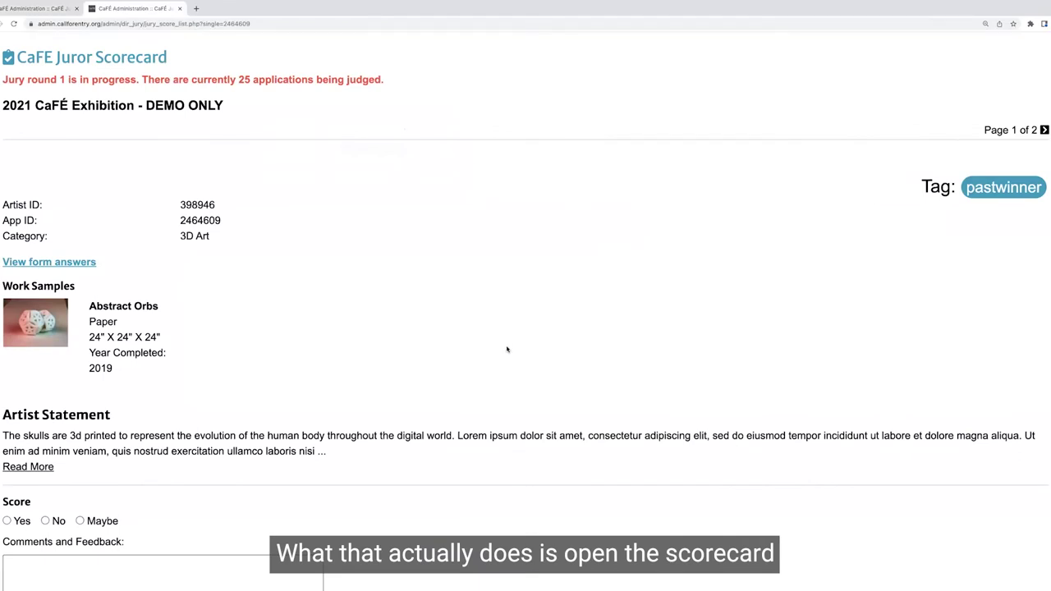
left_click(179, 9)
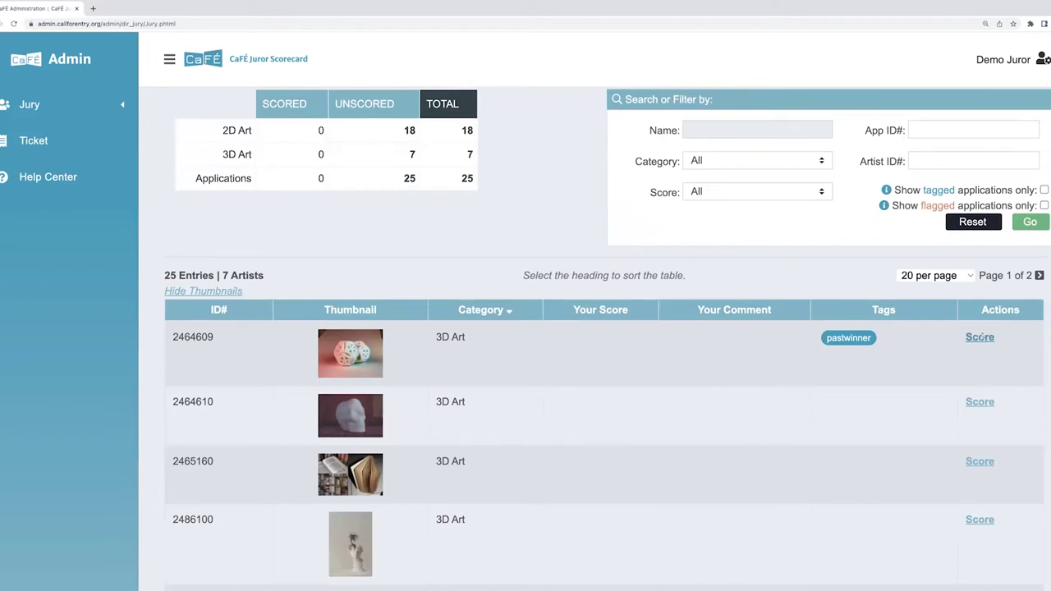
left_click(980, 337)
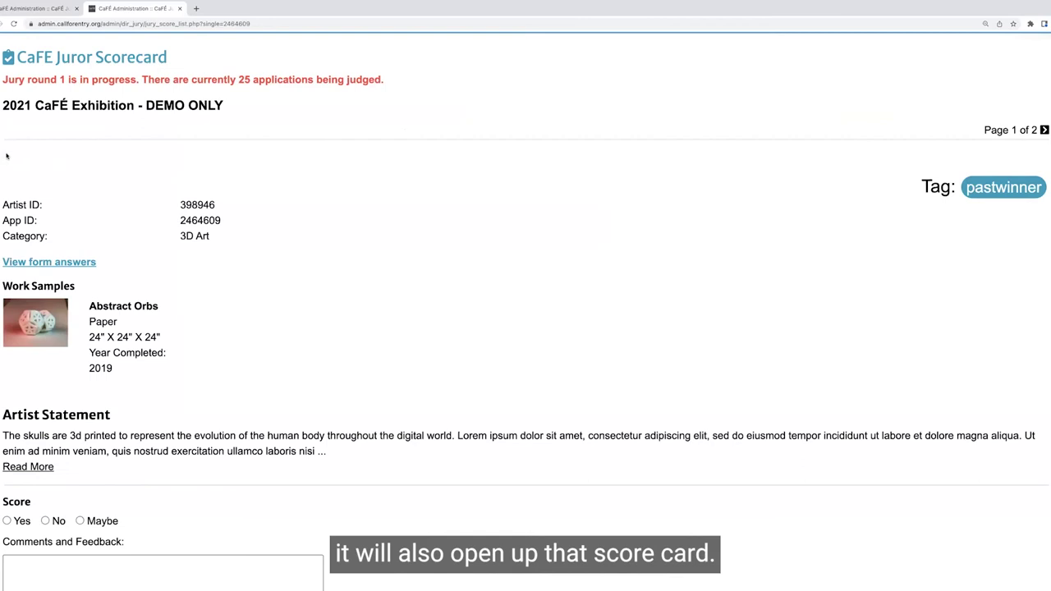
scroll(9, 155, "down", 1)
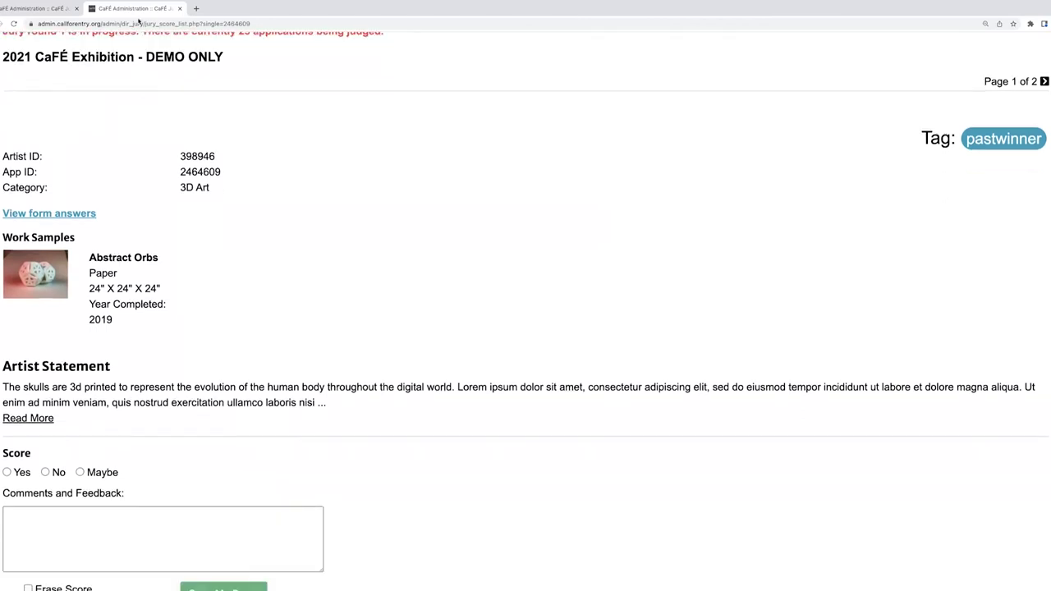
left_click(179, 9)
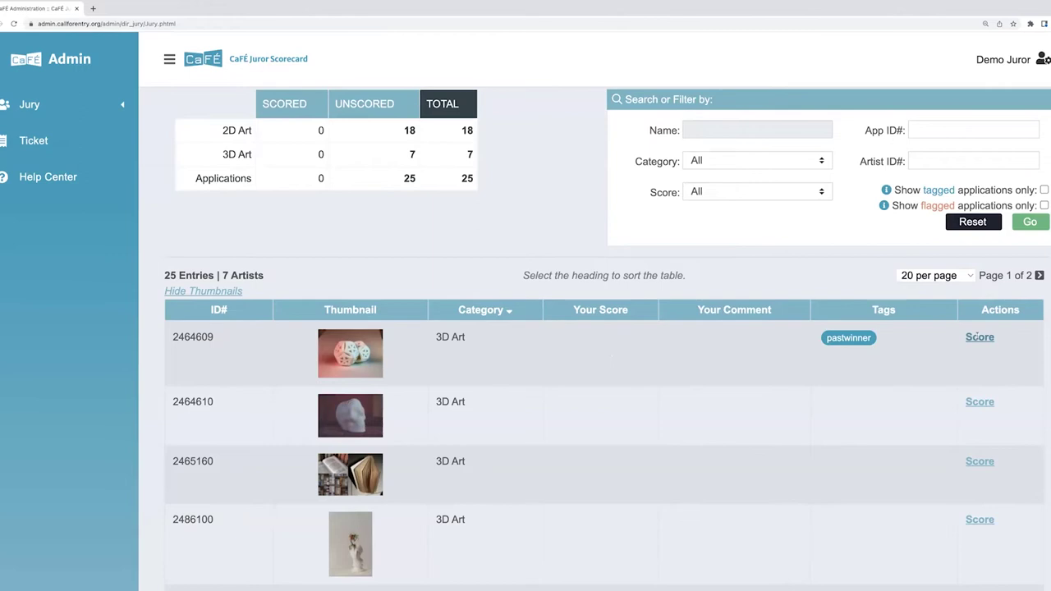
Step: Open the scorecard for the total number of applications from the applicant table
scroll(707, 246, "up", 1)
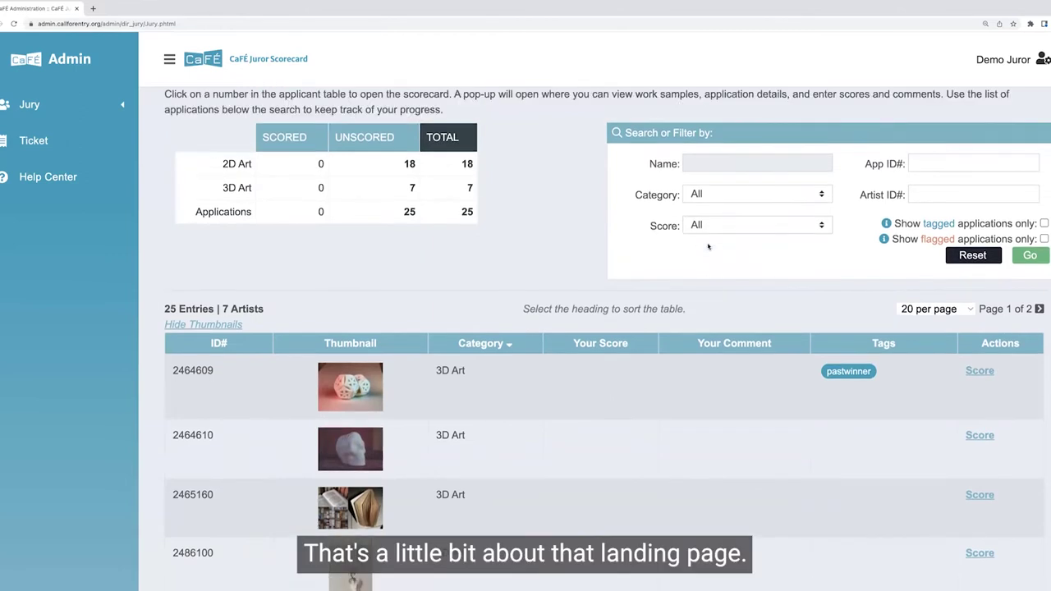
scroll(707, 246, "up", 1)
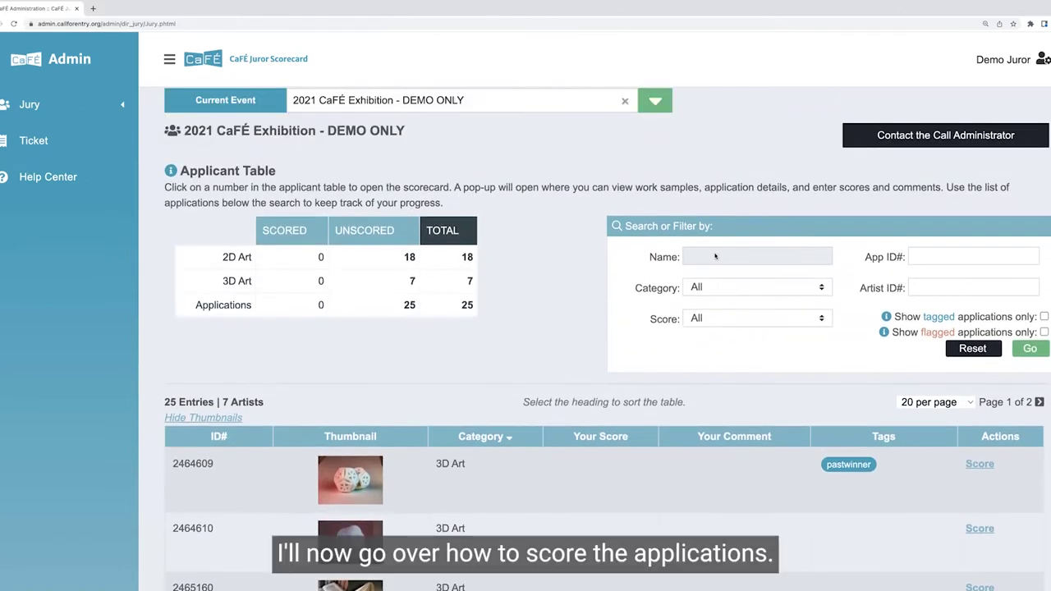
scroll(714, 256, "up", 1)
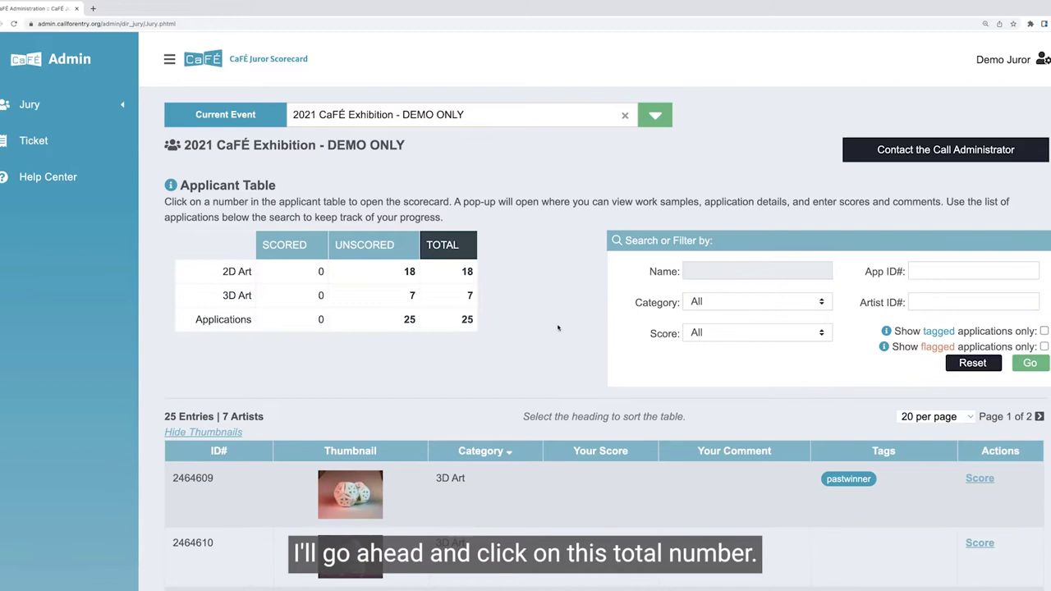
left_click(466, 320)
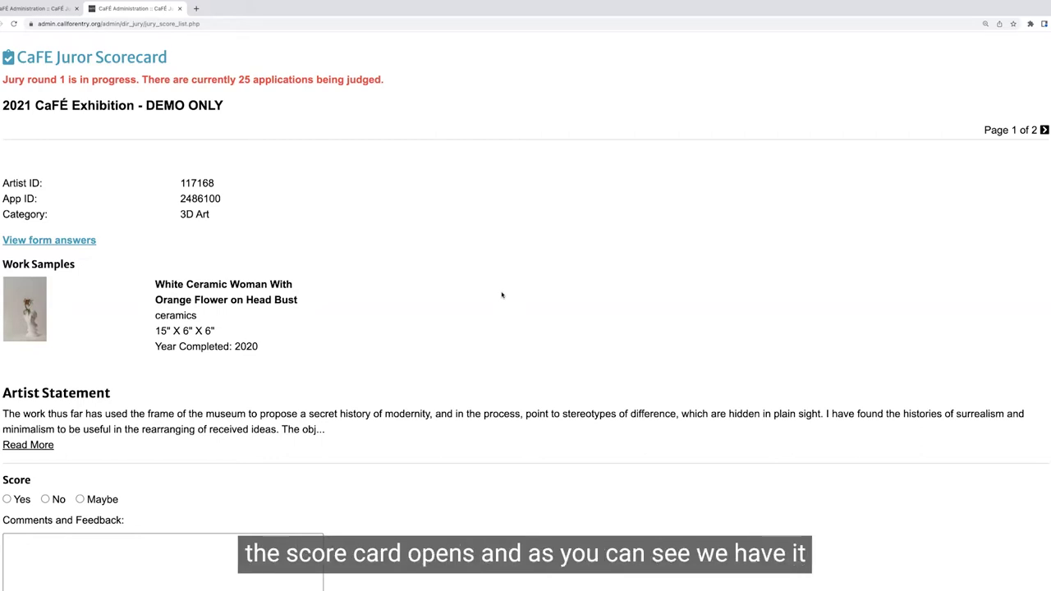
Step: Examine the scorecard's consecutive 3D Art applications with their work samples, artist statements, score options and comment boxes
scroll(344, 250, "down", 1)
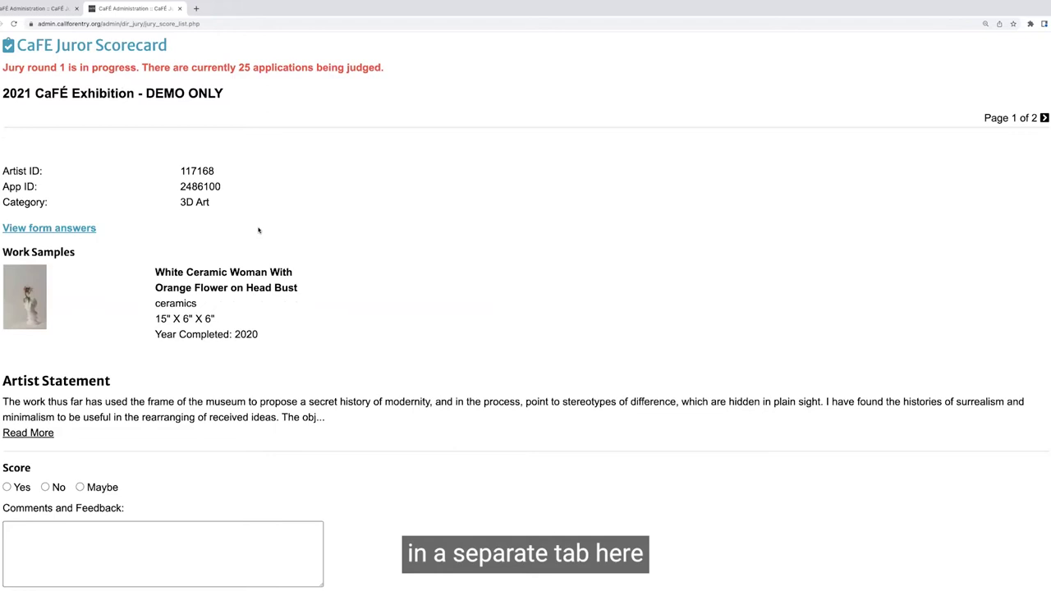
scroll(317, 246, "down", 3)
scroll(319, 246, "down", 10)
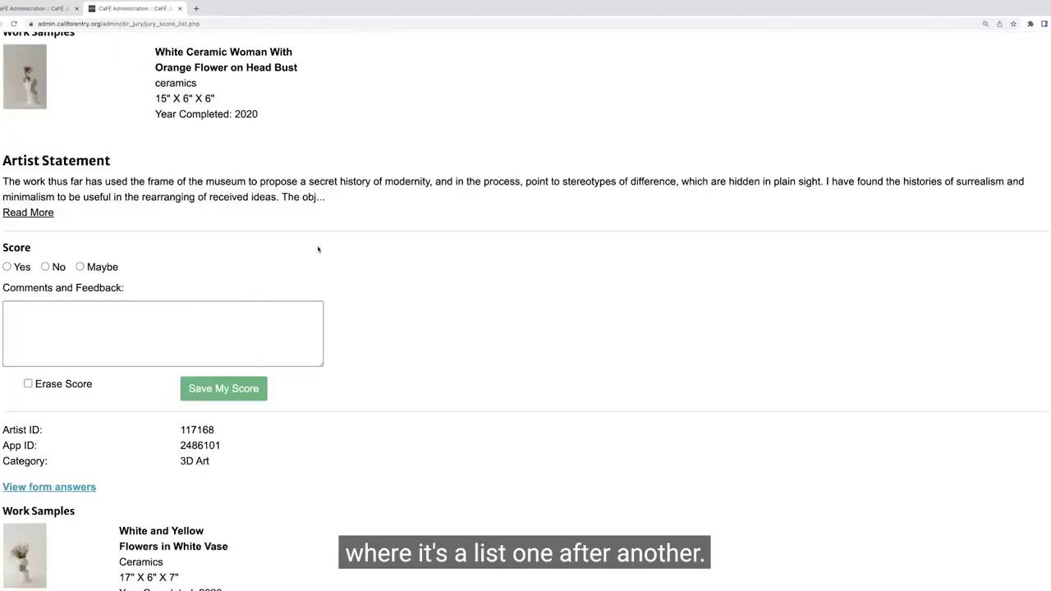
scroll(384, 288, "down", 9)
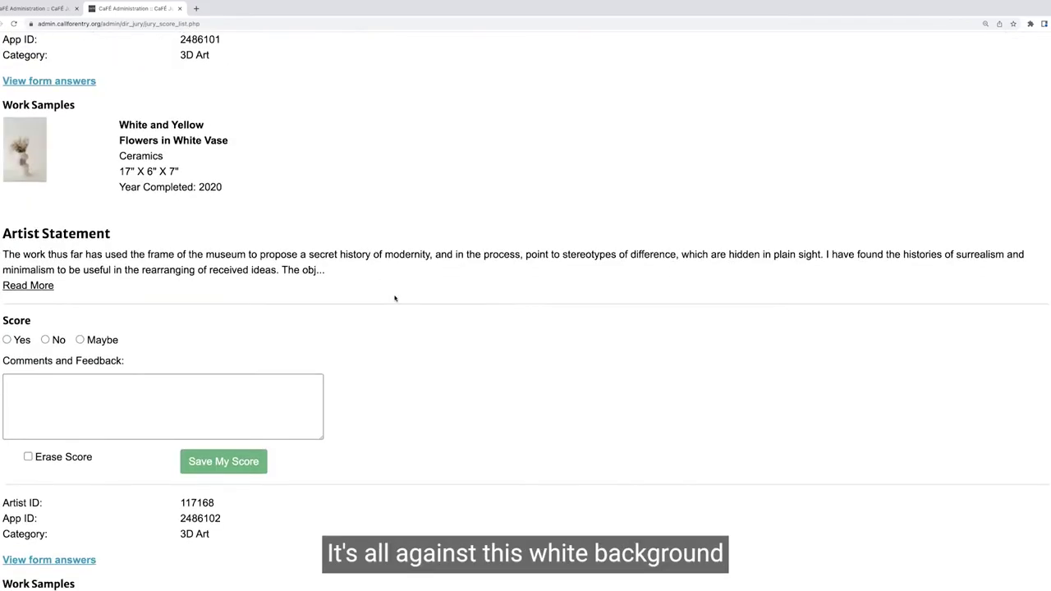
scroll(397, 302, "down", 11)
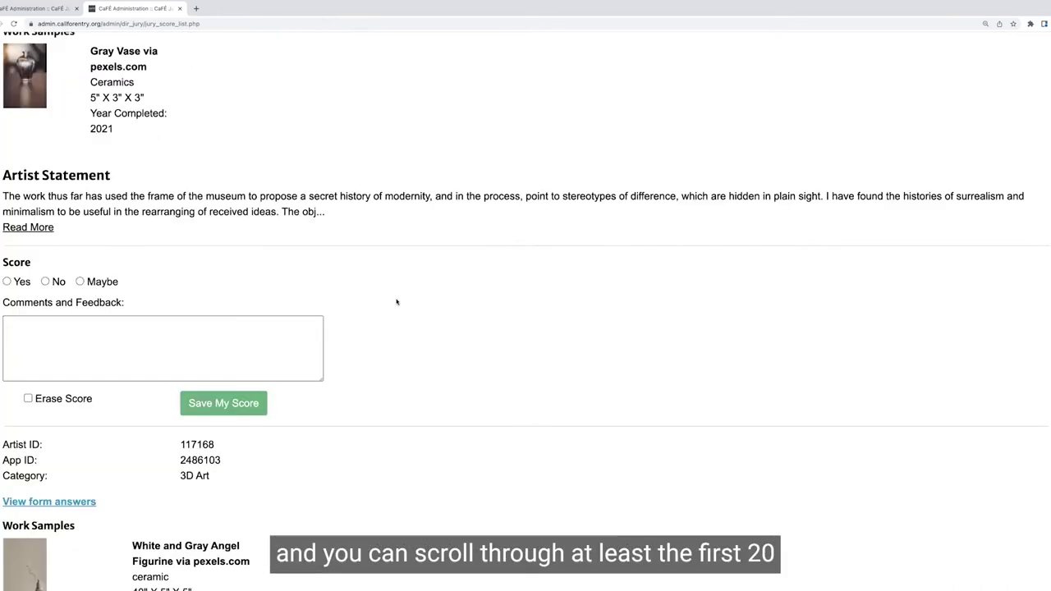
scroll(396, 302, "down", 16)
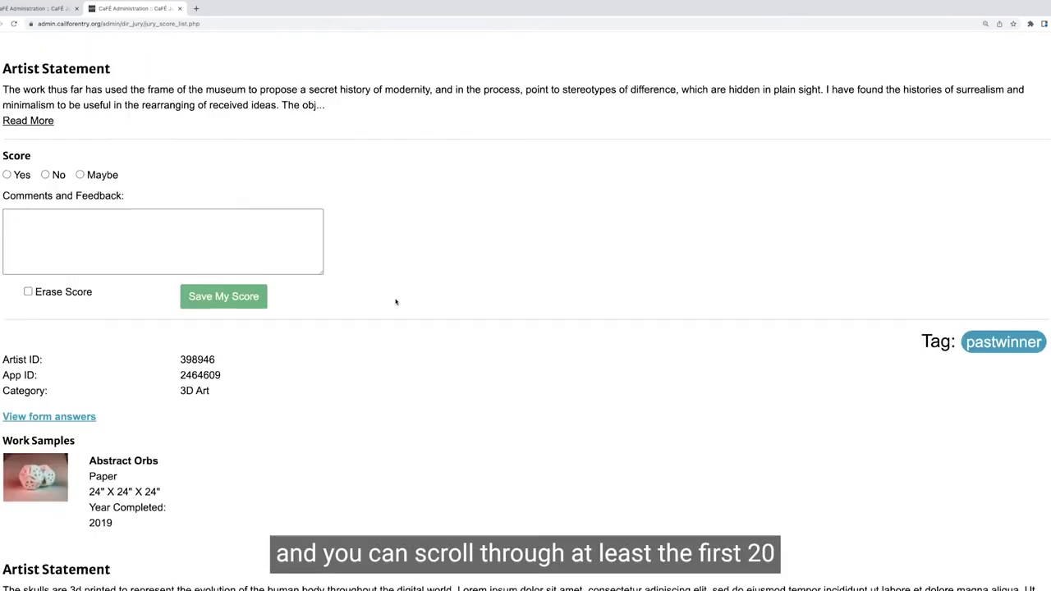
scroll(396, 303, "down", 7)
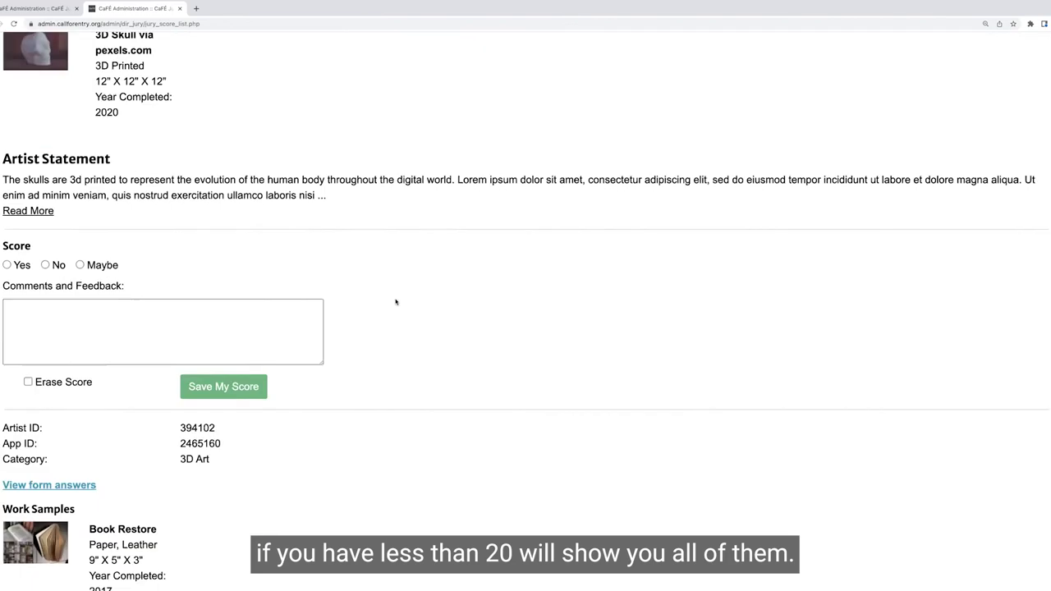
Step: View the form answers of the first application, White Ceramic Woman With Orange Flower on Head Bust, and return to the scorecard
scroll(396, 302, "down", 1)
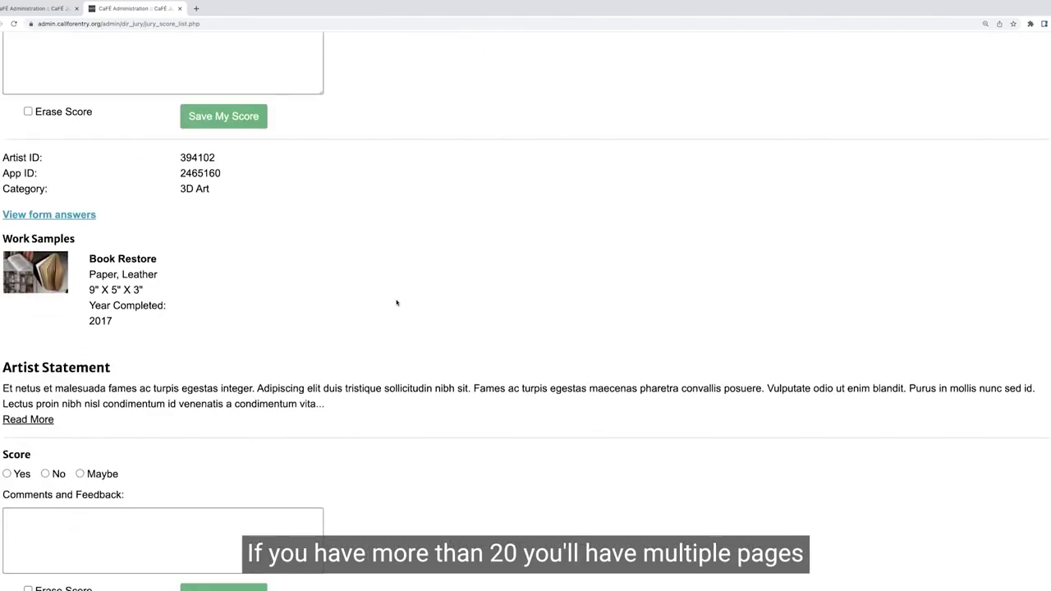
scroll(397, 302, "up", 20)
scroll(397, 302, "up", 15)
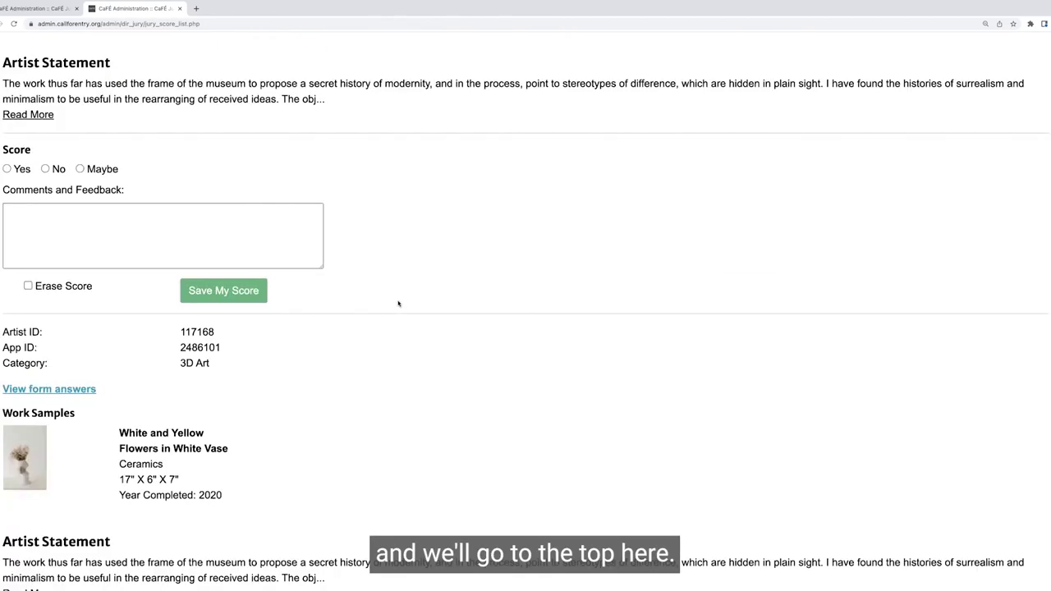
scroll(396, 303, "up", 6)
scroll(397, 303, "down", 1)
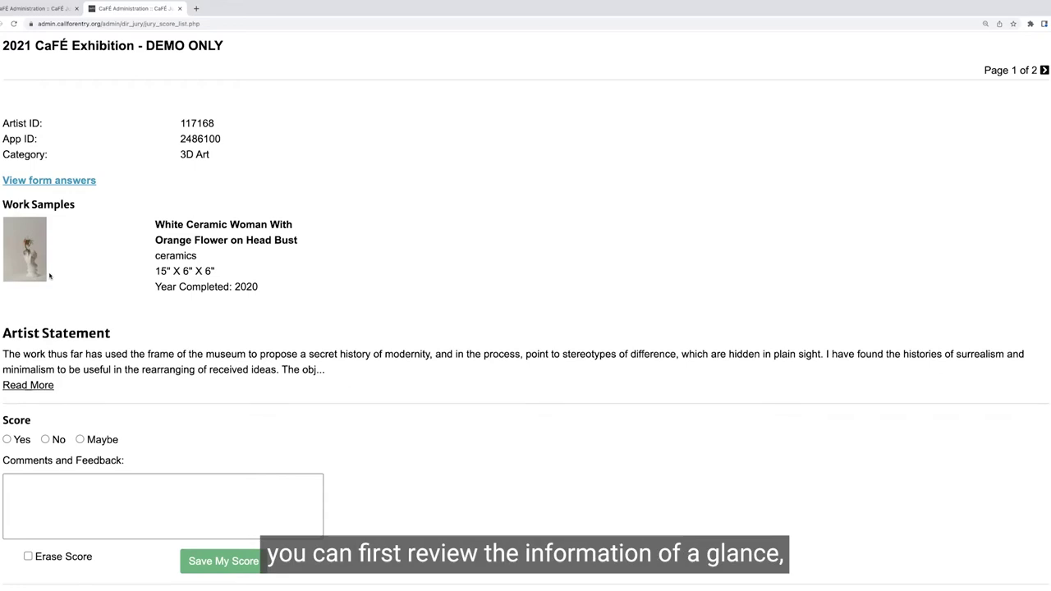
left_click(68, 182)
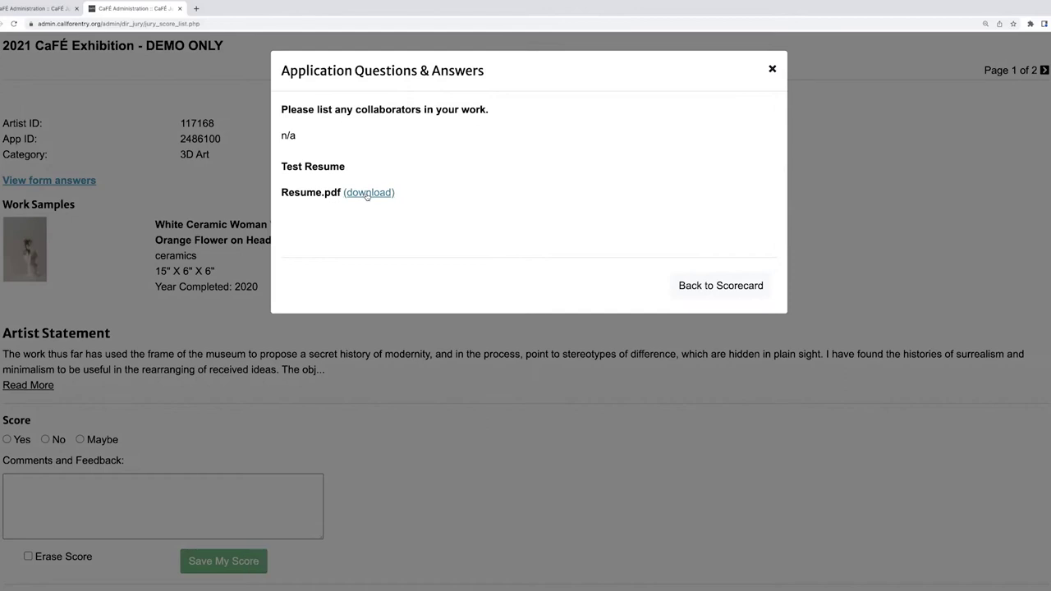
left_click(695, 287)
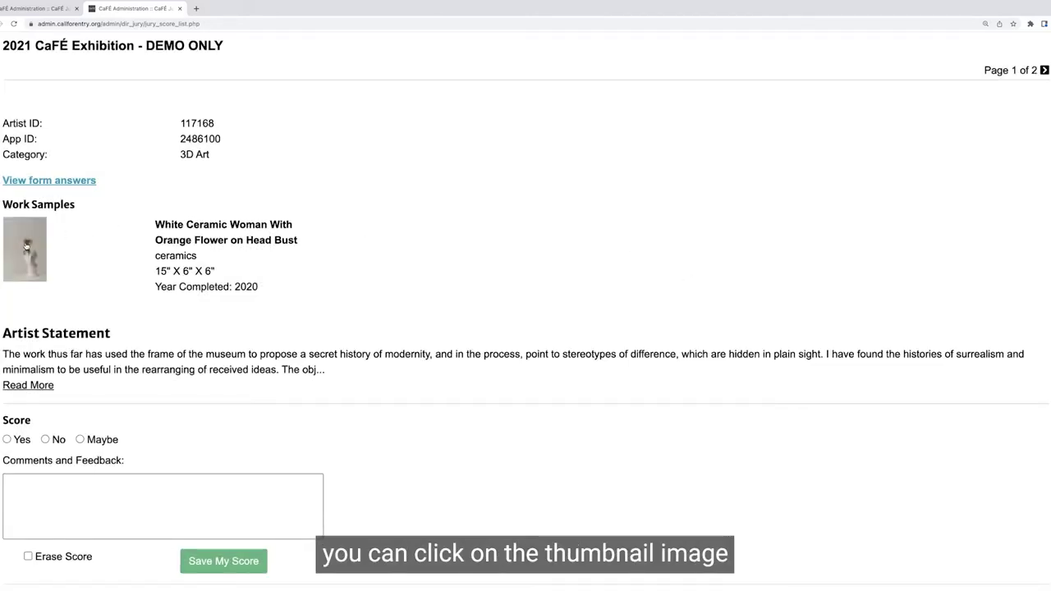
Step: View the first application's work sample at full size with its artwork information, and close both
left_click(26, 245)
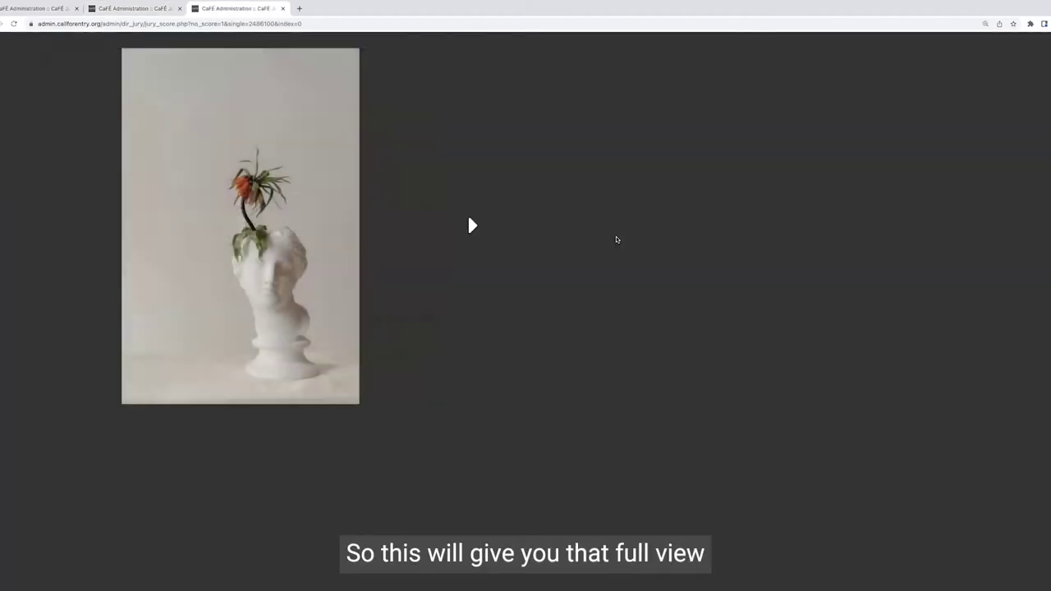
mouse_move(202, 215)
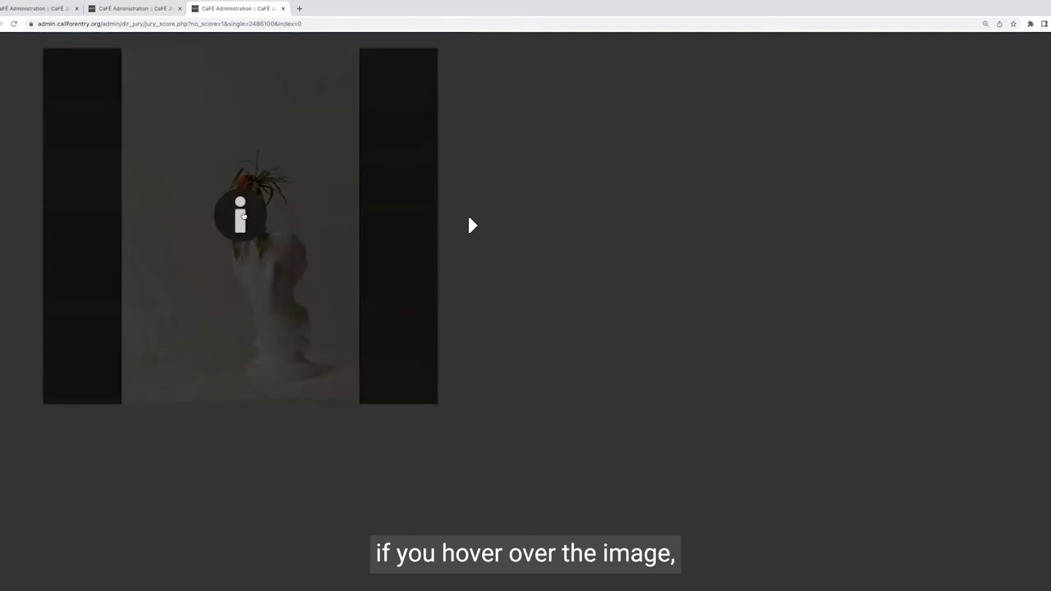
left_click(240, 216)
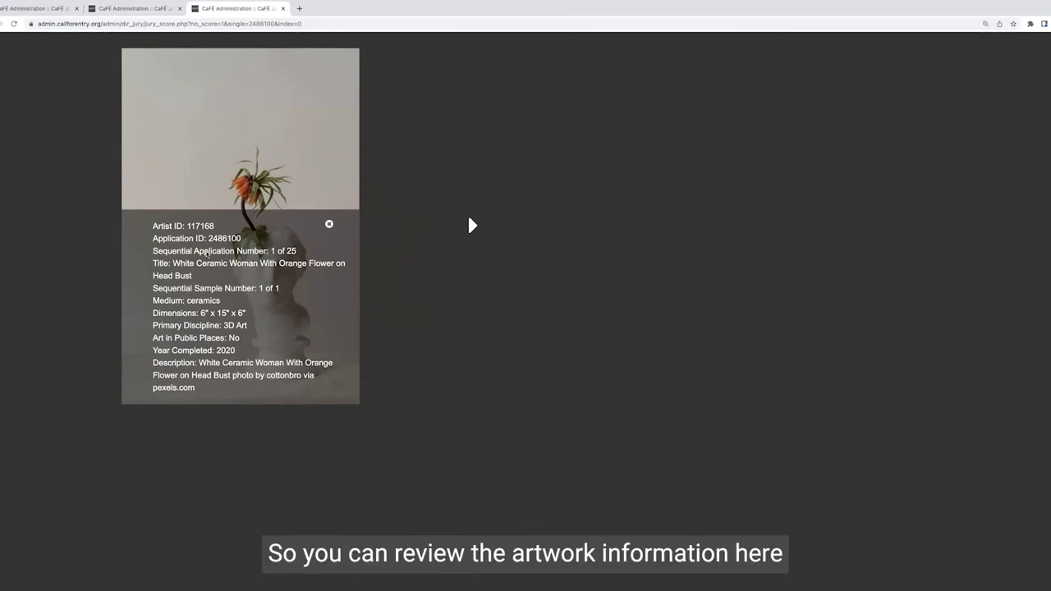
left_click(328, 224)
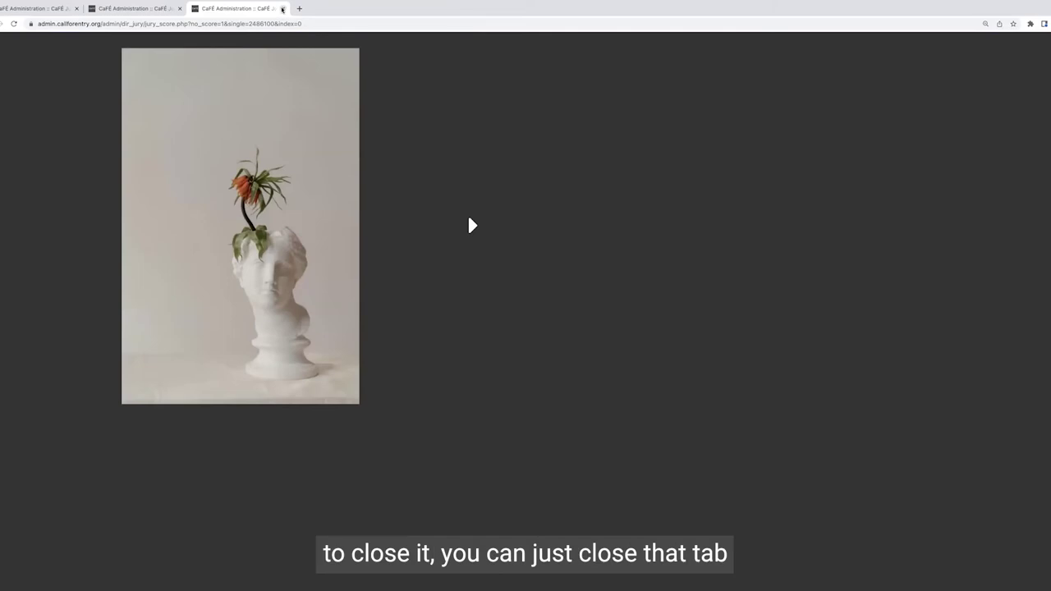
left_click(283, 10)
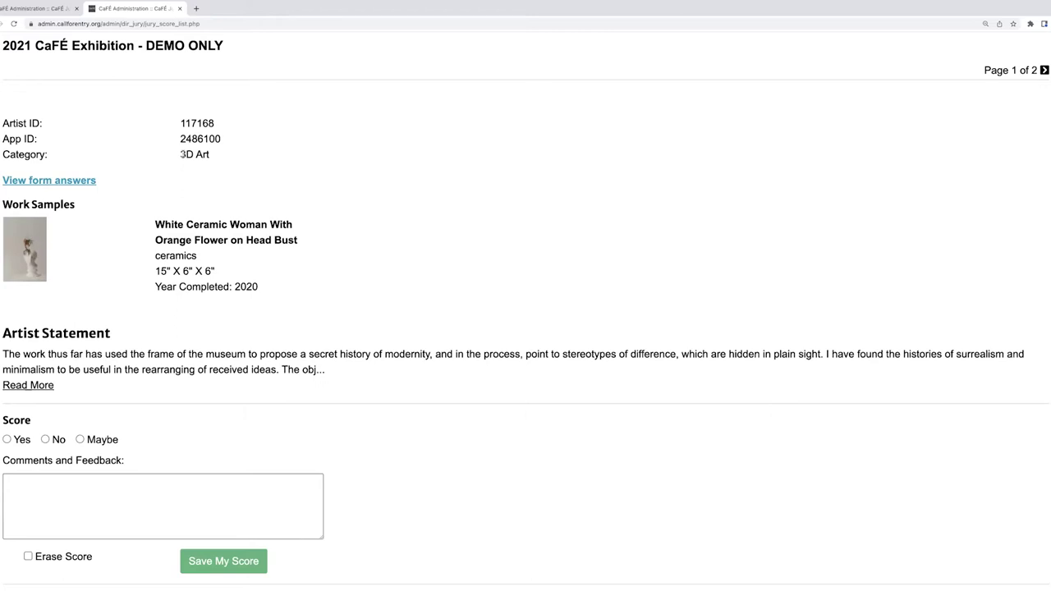
Step: Expand the first application's artist statement, and save a Yes score with the comment "I really like this!"
scroll(49, 246, "down", 2)
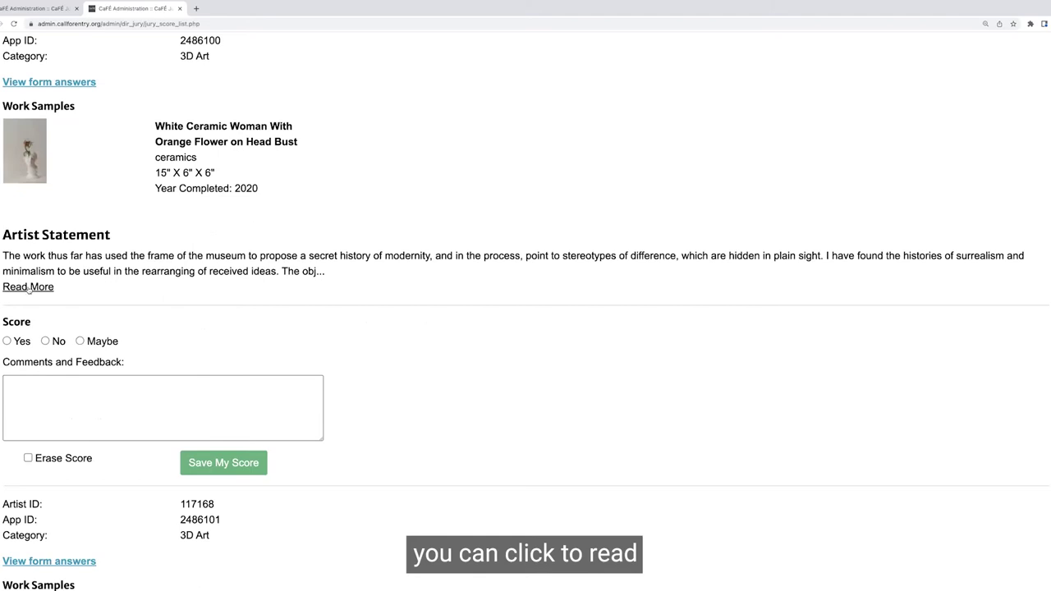
left_click(28, 288)
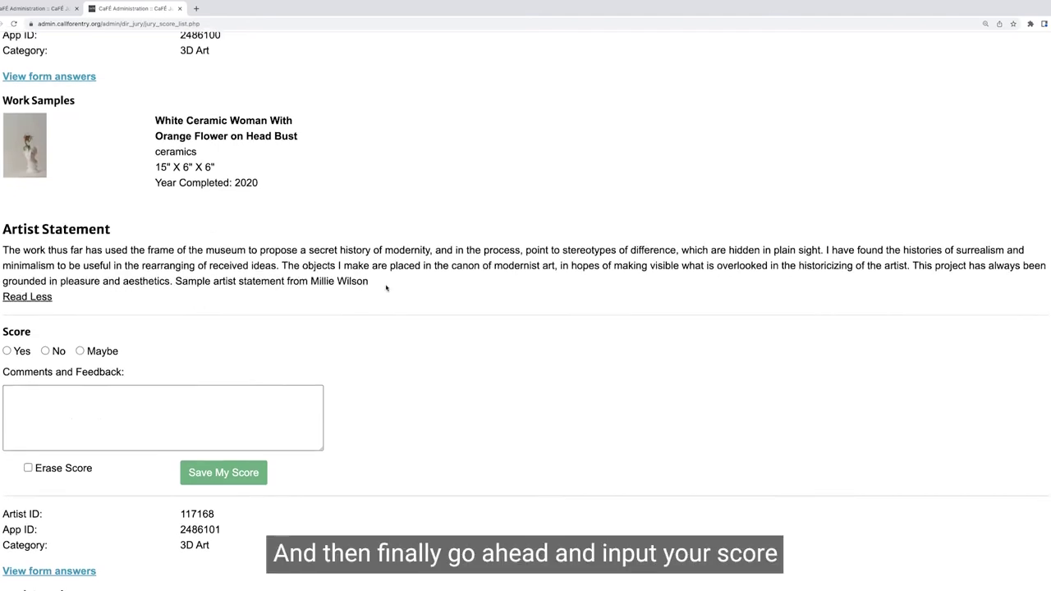
scroll(246, 288, "down", 2)
left_click(6, 280)
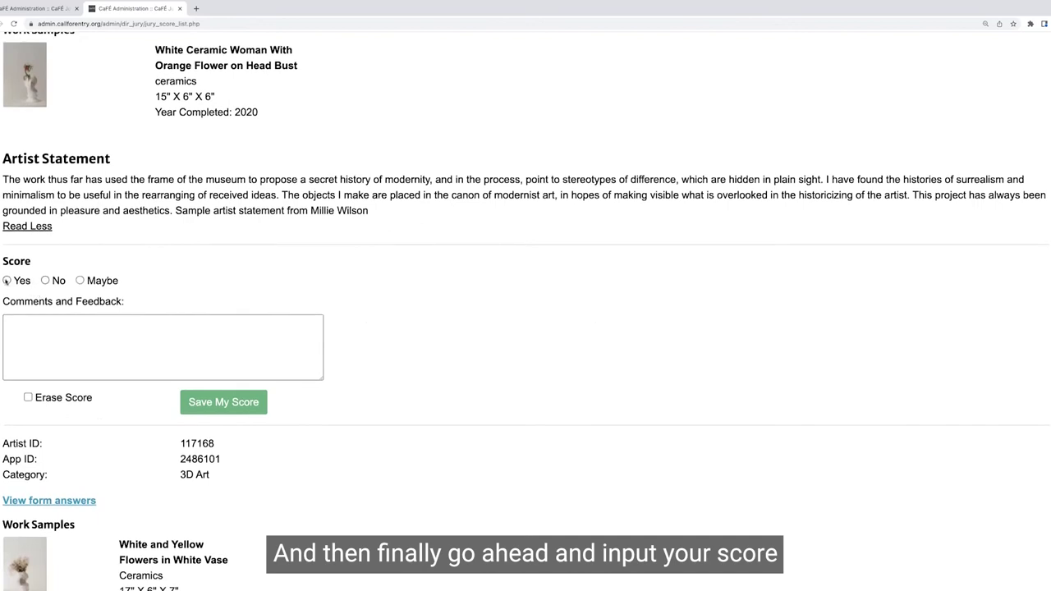
left_click(70, 323)
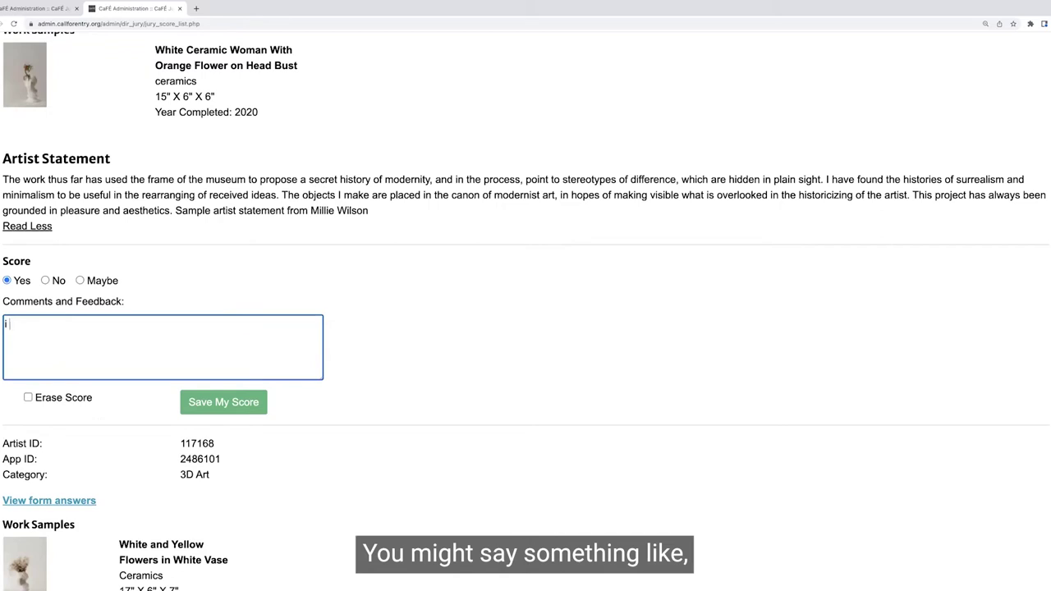
type("I really li")
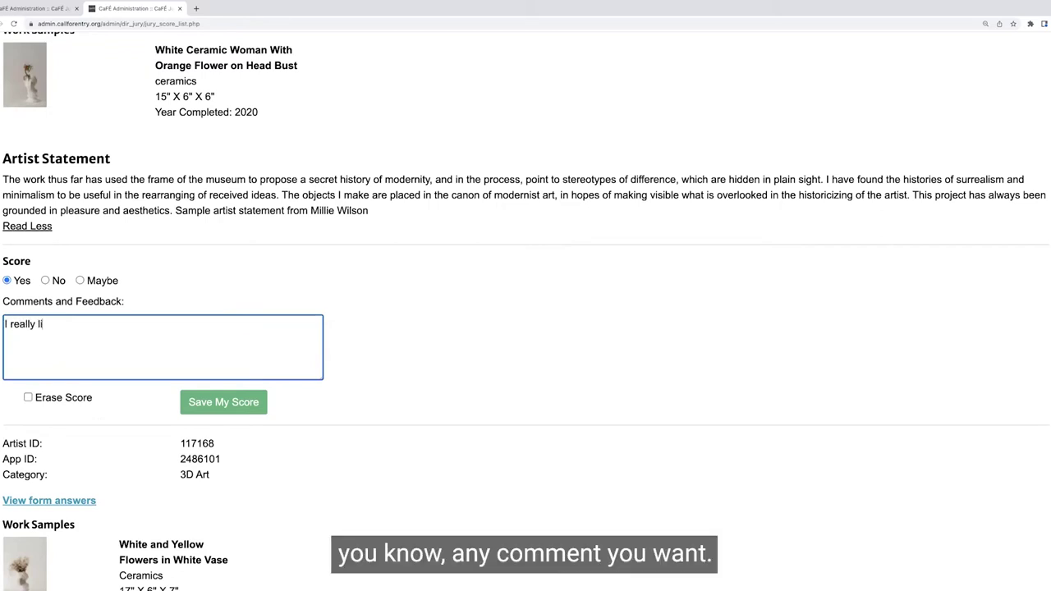
type("ke this!")
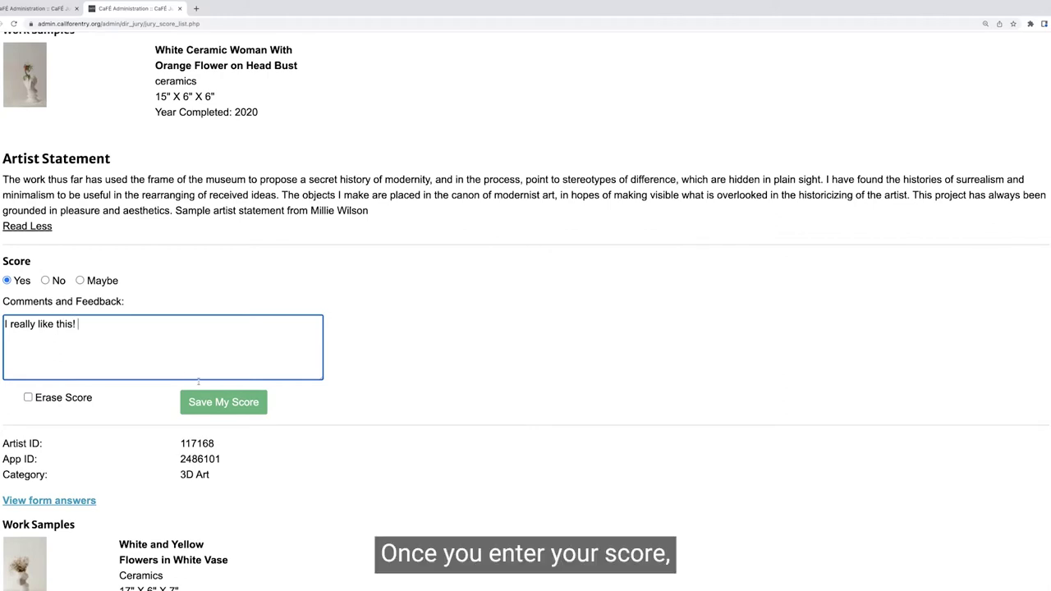
left_click(222, 402)
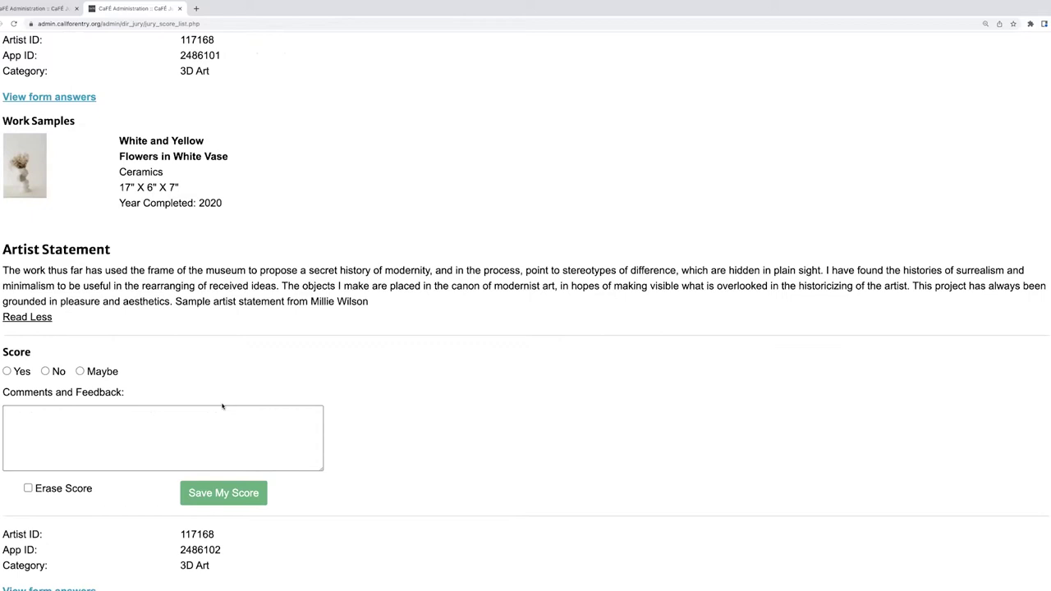
scroll(221, 405, "up", 2)
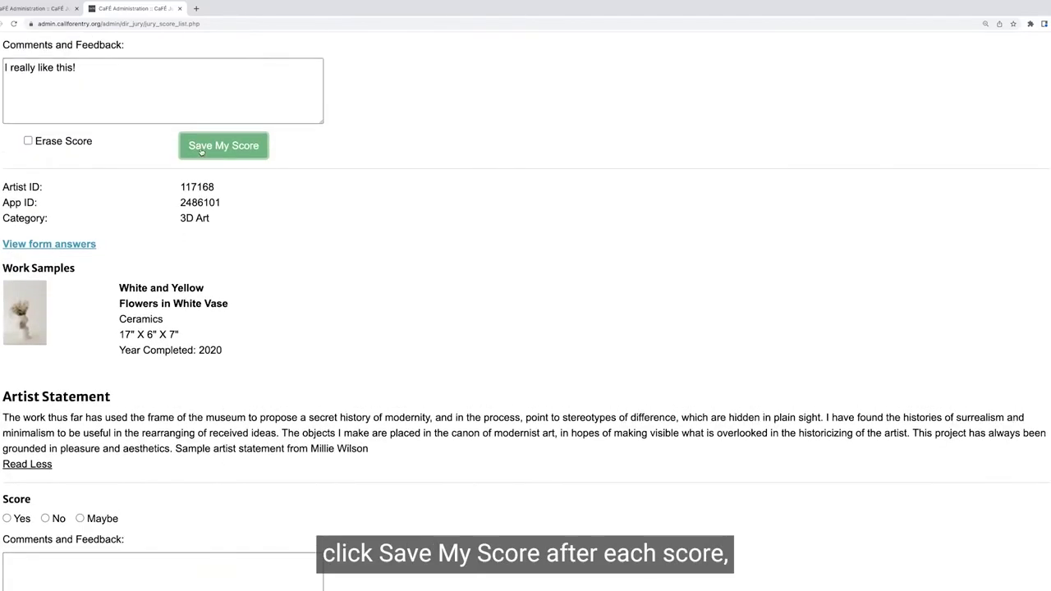
left_click(201, 152)
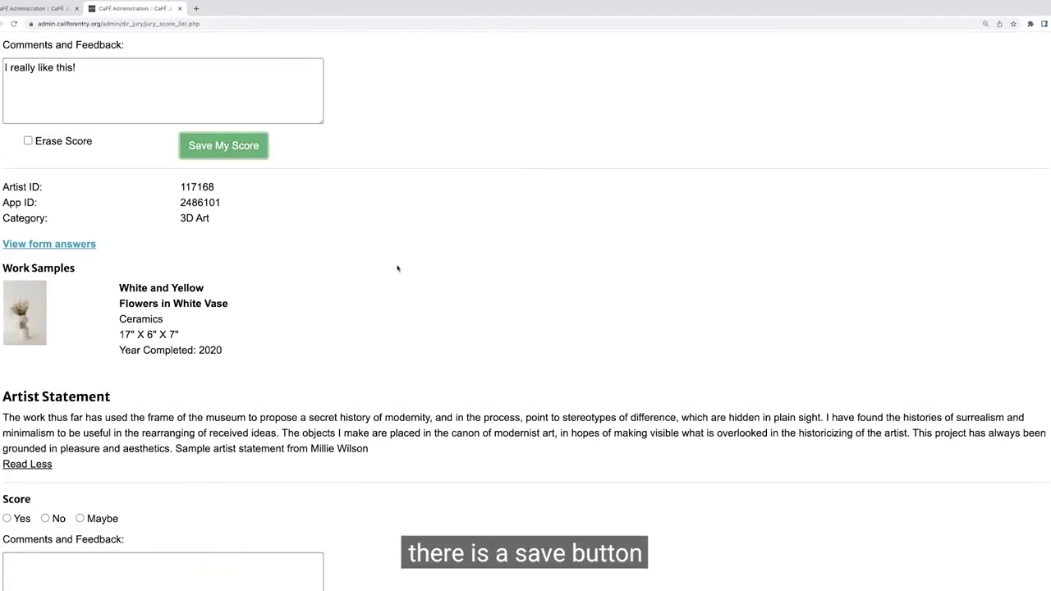
Step: Erase the first application's saved score and save the erasure
scroll(526, 311, "down", 20)
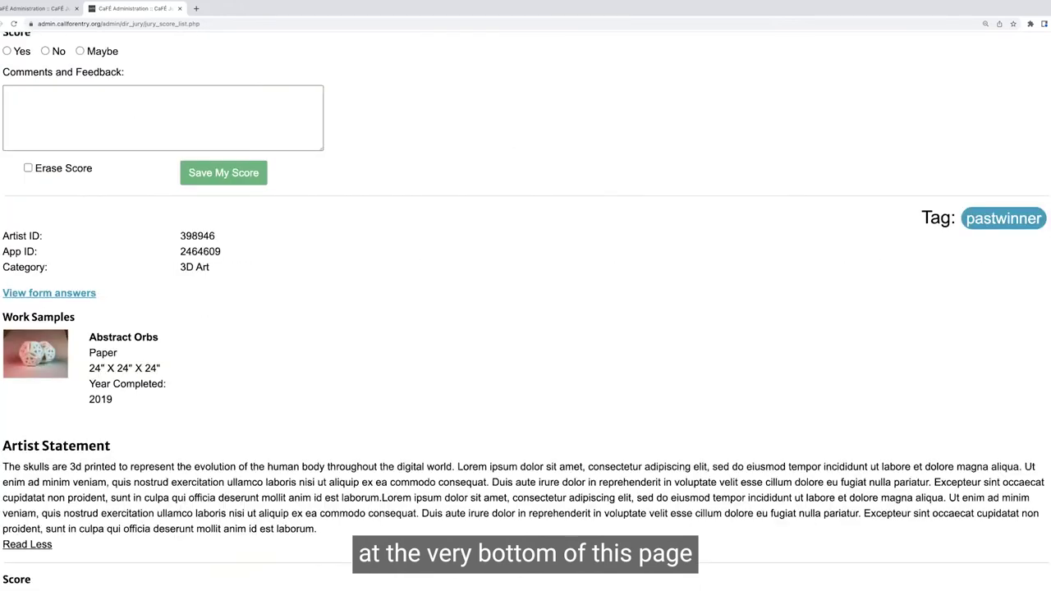
scroll(525, 311, "down", 9)
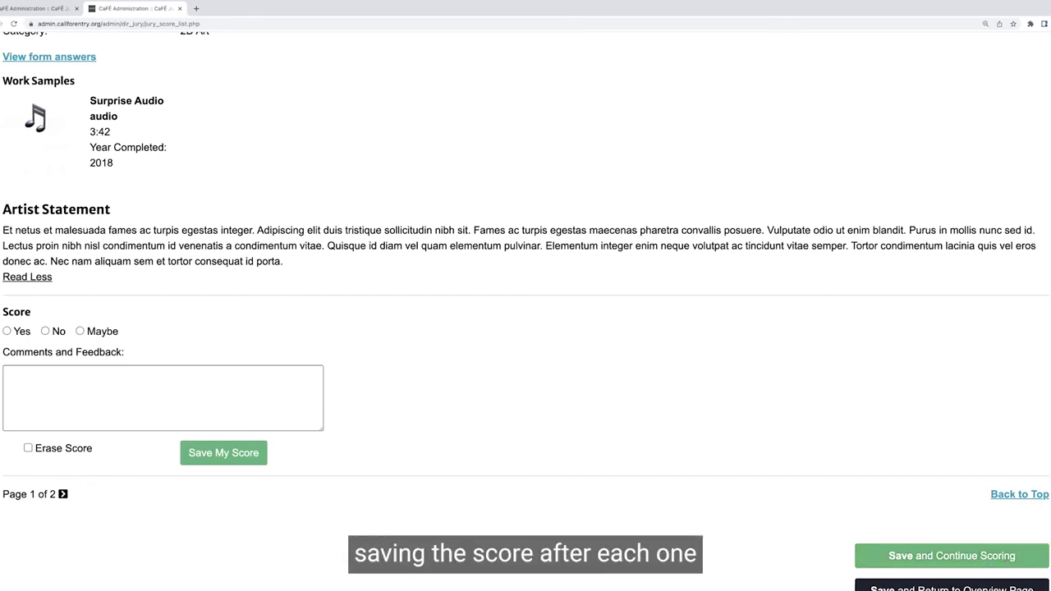
scroll(526, 296, "up", 10)
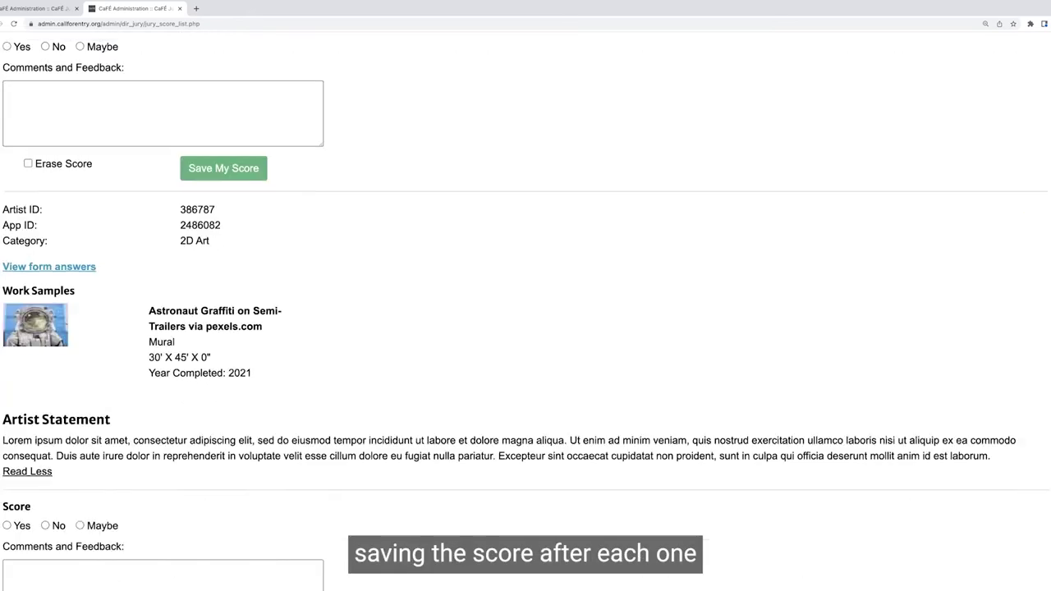
scroll(525, 295, "up", 10)
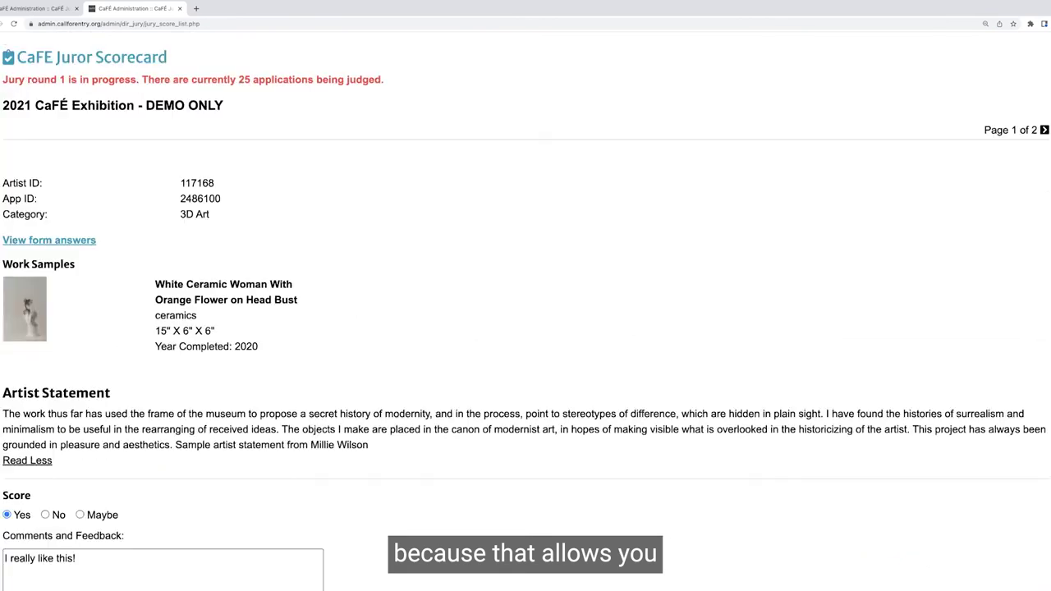
scroll(353, 428, "down", 2)
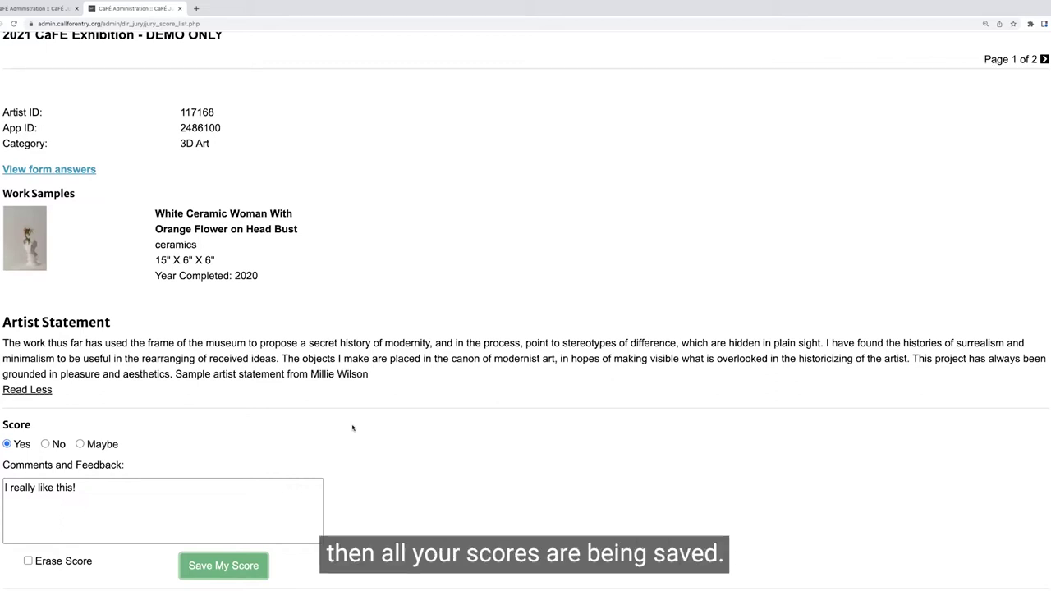
scroll(356, 403, "down", 3)
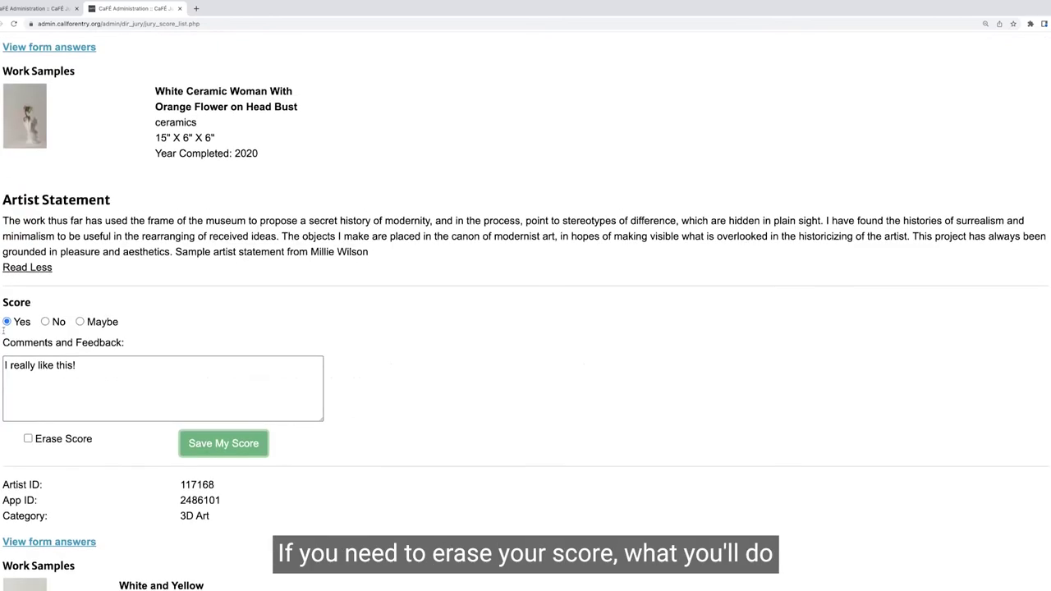
left_click(28, 437)
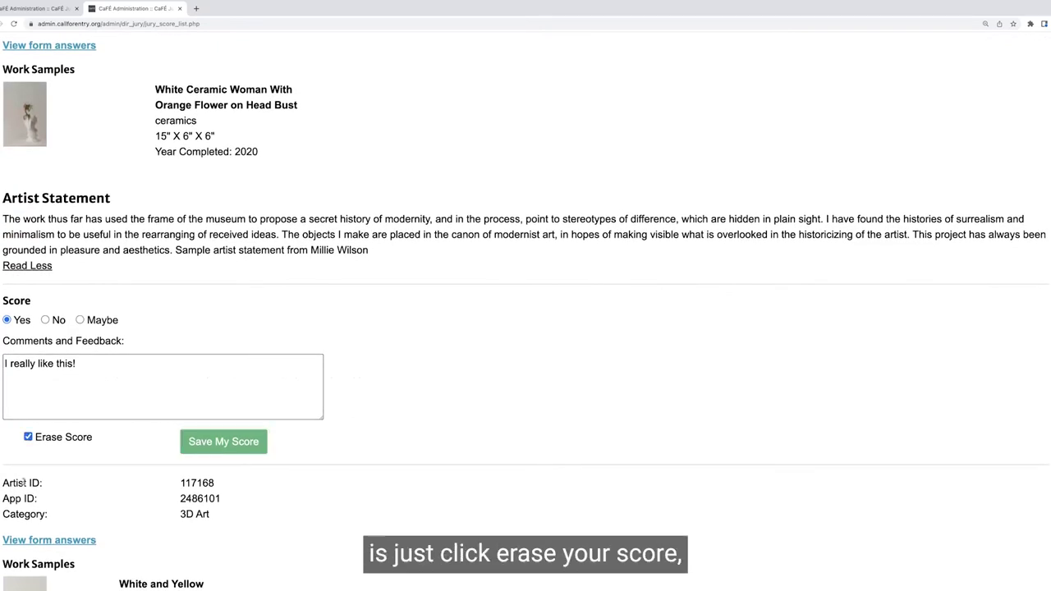
left_click(203, 443)
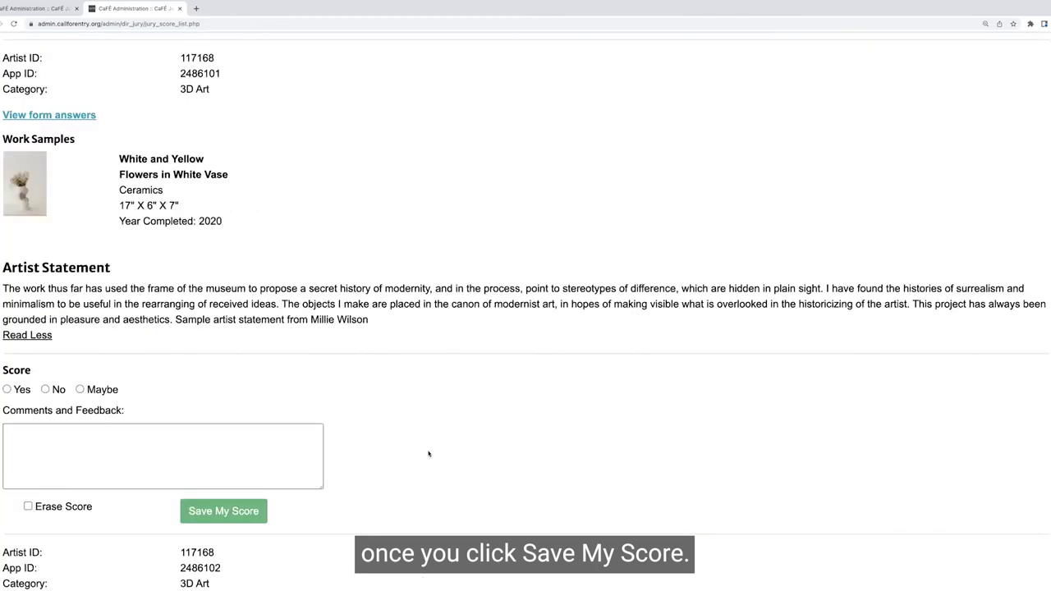
Step: Save the scorecard page and return to the overview page
scroll(428, 453, "down", 1)
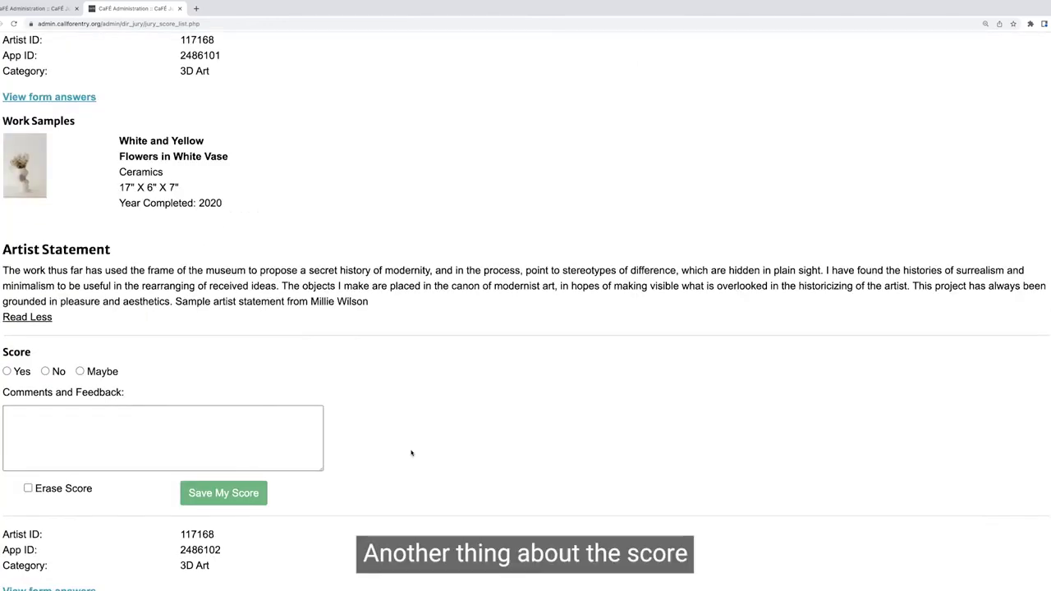
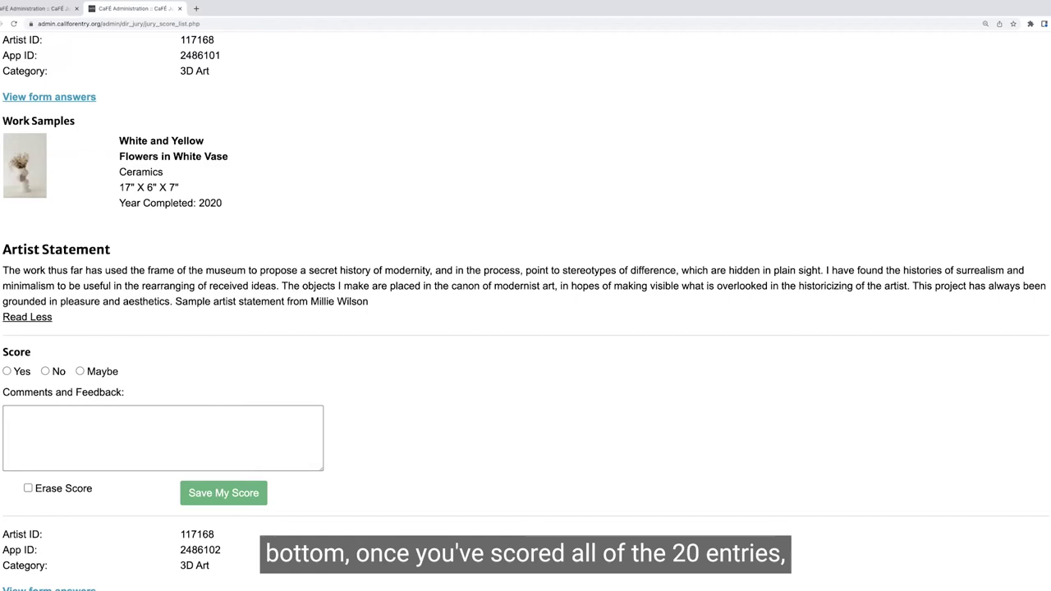
scroll(525, 295, "down", 20)
scroll(526, 295, "down", 15)
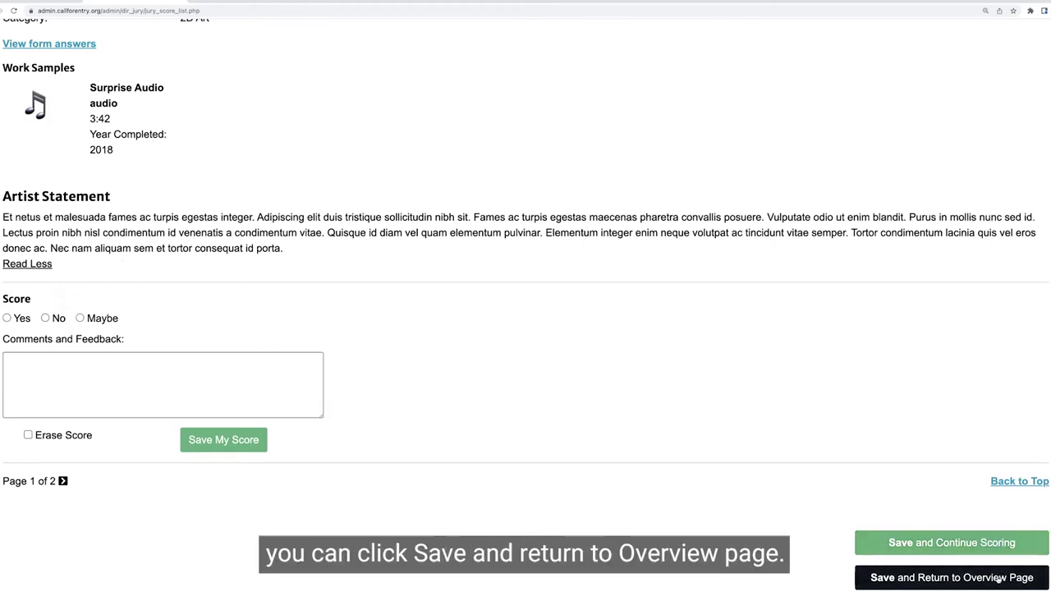
left_click(998, 578)
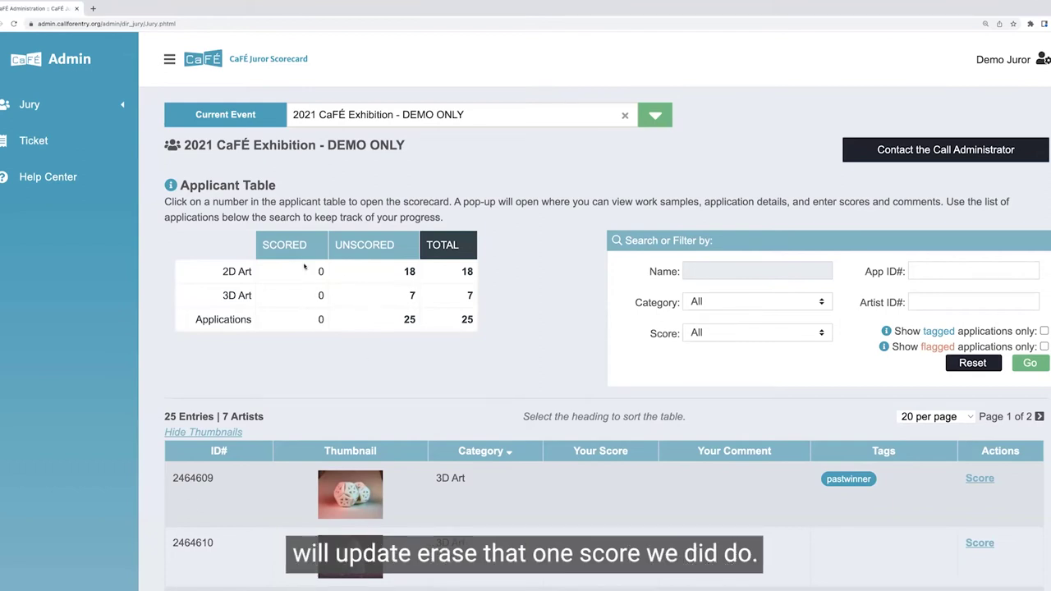
Step: Open the scorecard for all applications, and save a Yes score with the comment "Comments here!" for the first application
scroll(303, 265, "down", 1)
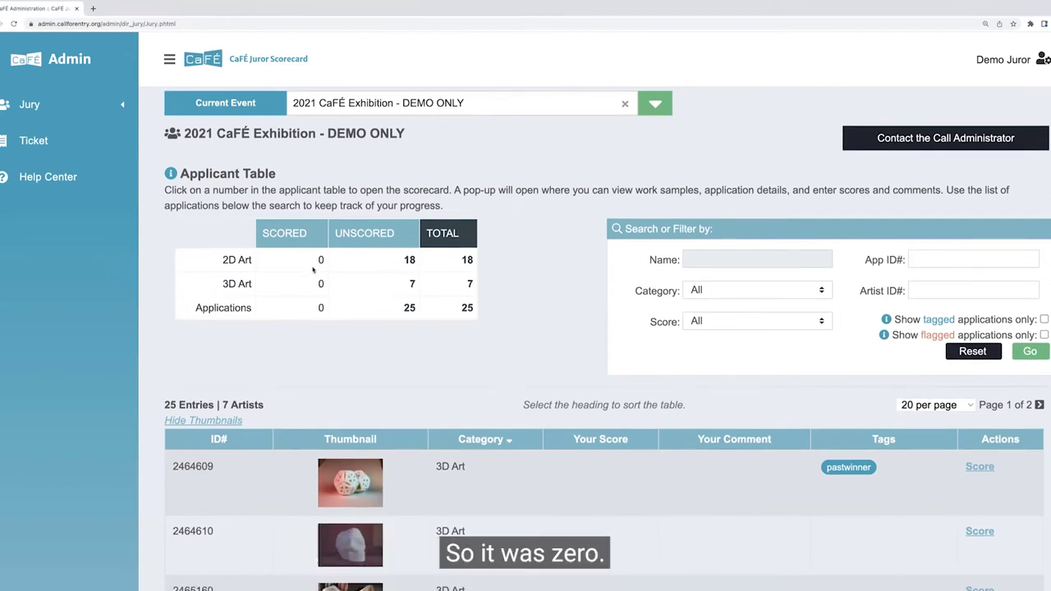
left_click(467, 308)
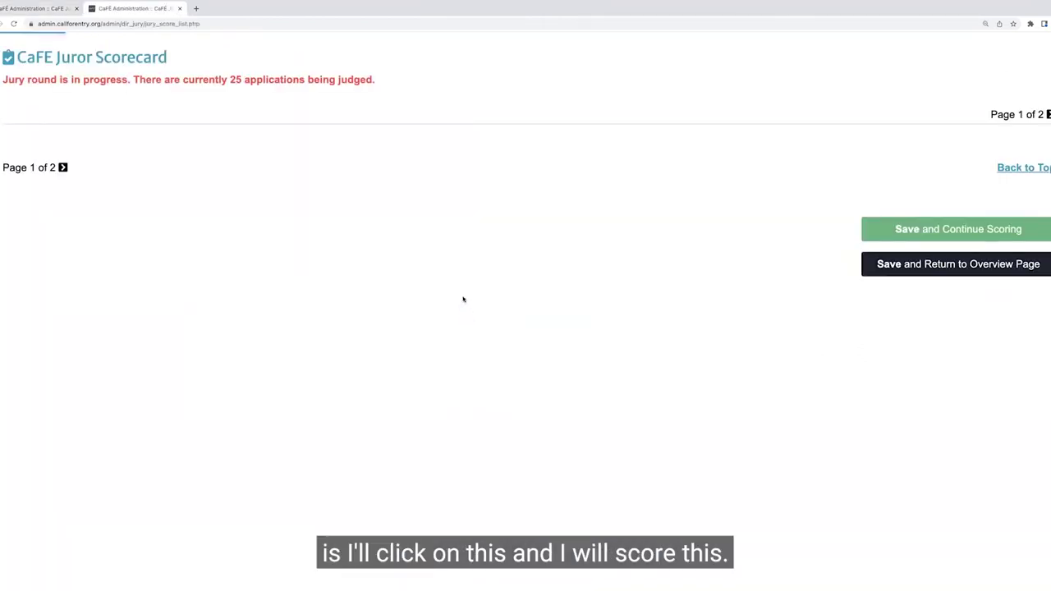
scroll(106, 298, "down", 1)
left_click(6, 435)
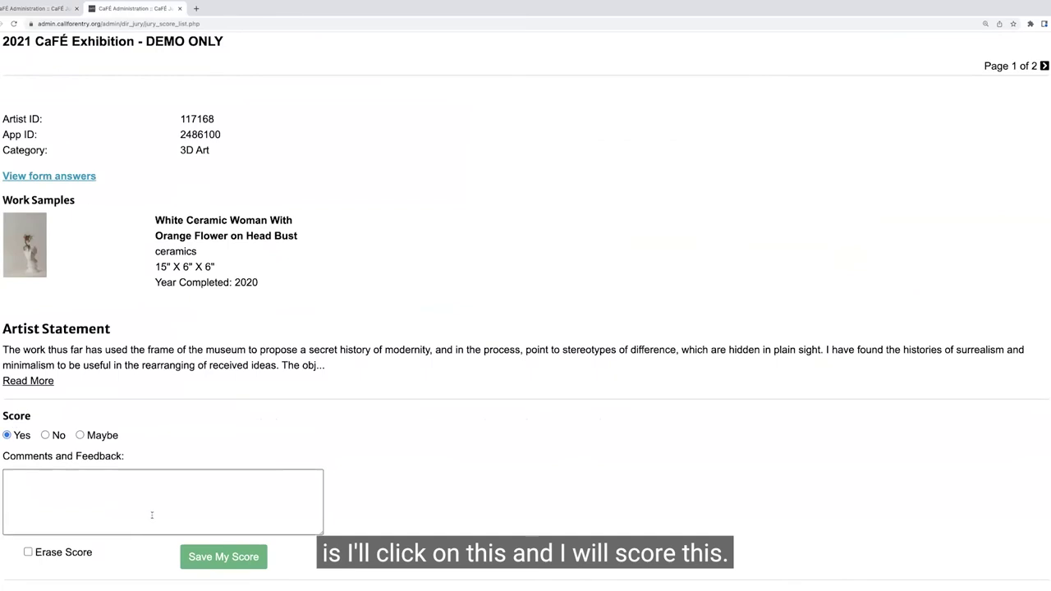
left_click(152, 504)
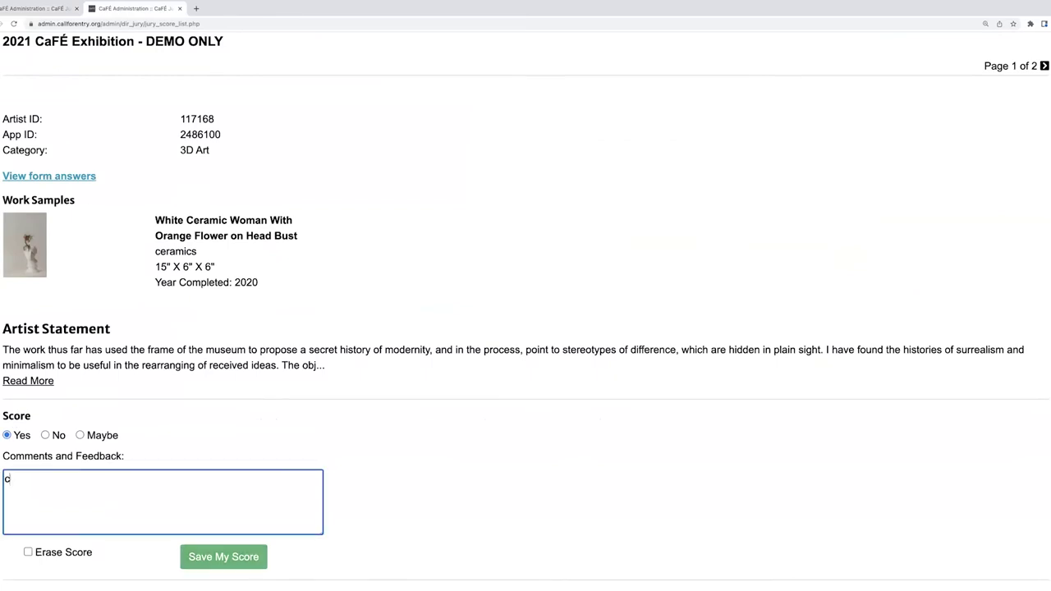
type("Comments here!")
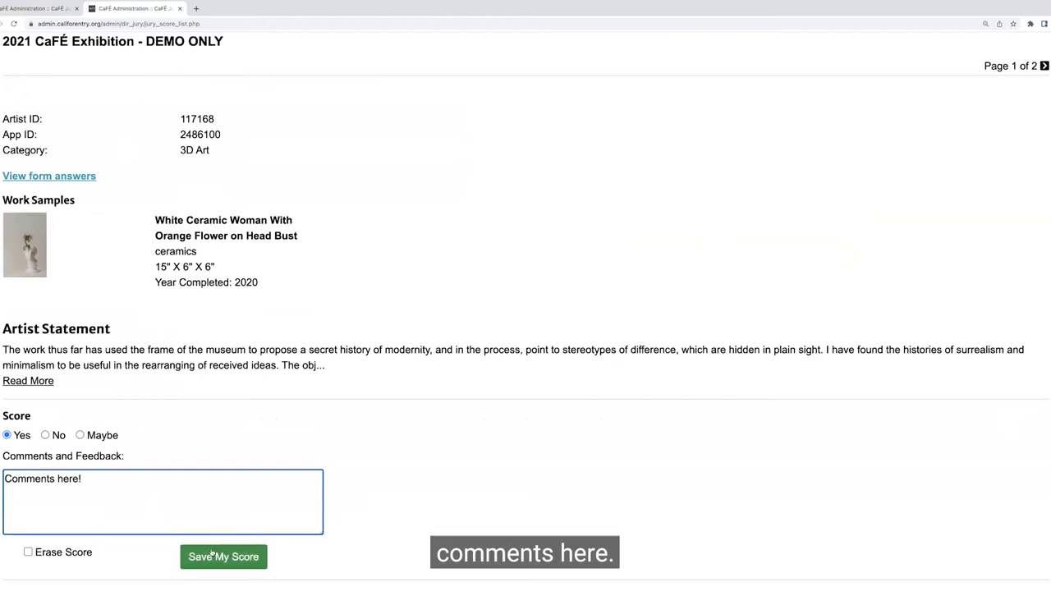
left_click(224, 556)
Step: Check the scored and unscored counts and the saved score on the overview page, and close the scorecard
scroll(211, 535, "down", 1)
left_click(37, 8)
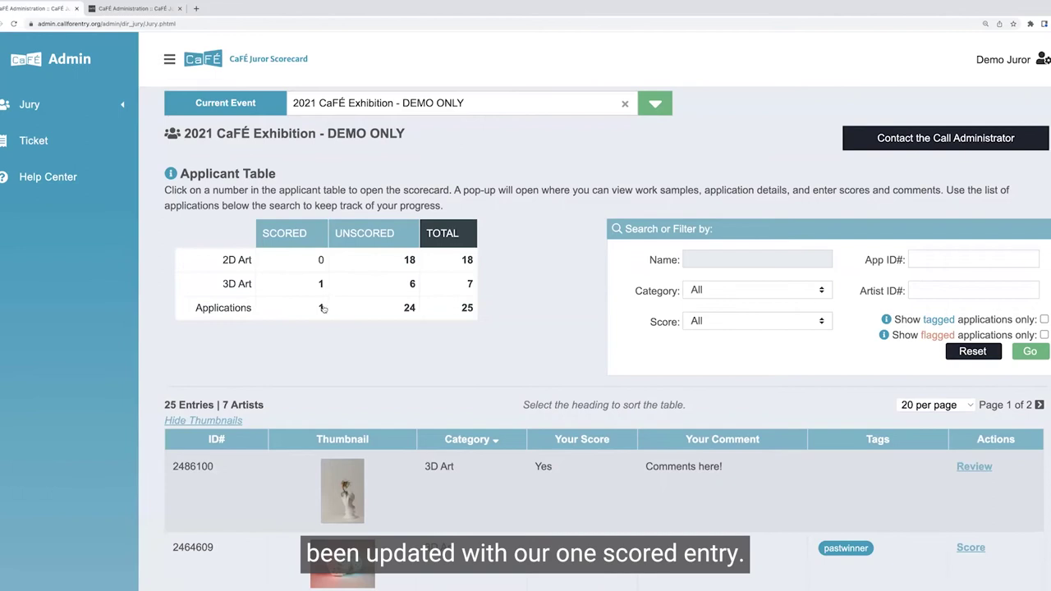
scroll(726, 439, "down", 1)
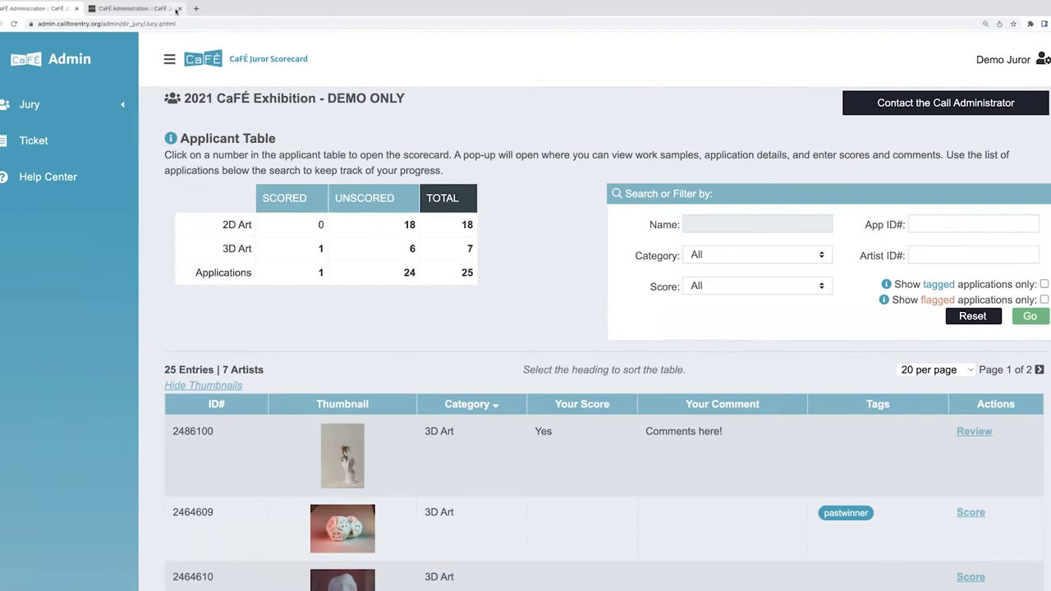
left_click(135, 8)
left_click(188, 8)
scroll(391, 151, "up", 1)
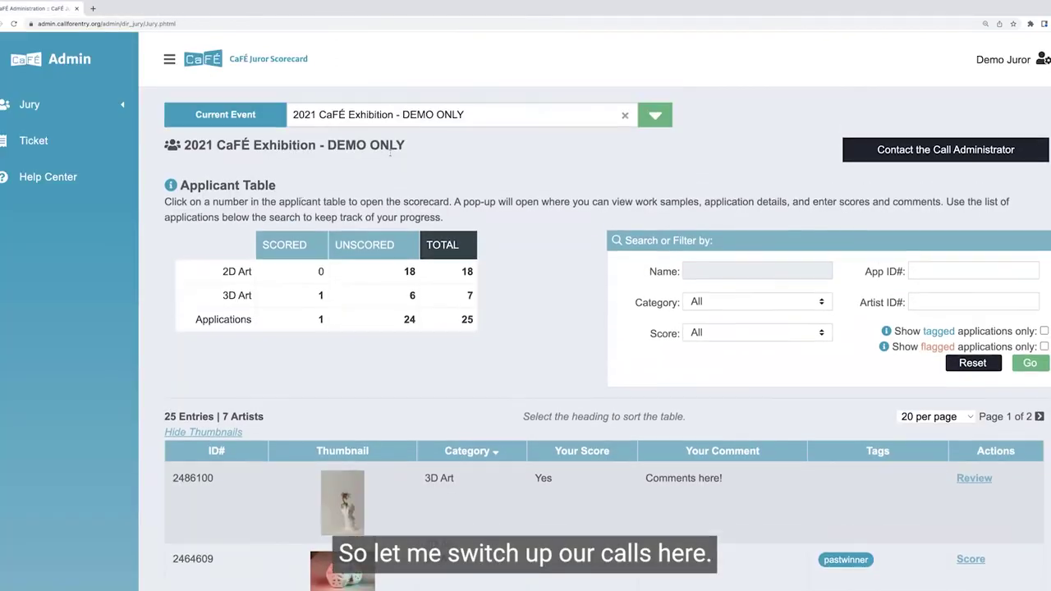
Step: Switch the current event to 2022 CaFÉ Sculpture Exhibition - DEMO ONLY, and point out the scorecard view preference
left_click(425, 115)
left_click(431, 158)
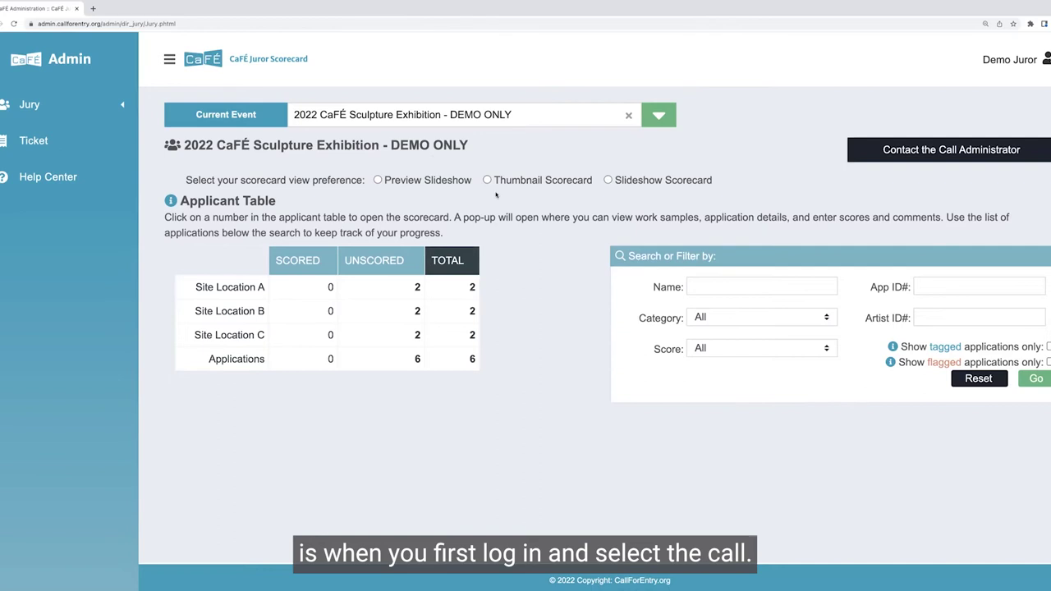
left_click_drag(185, 179, 365, 180)
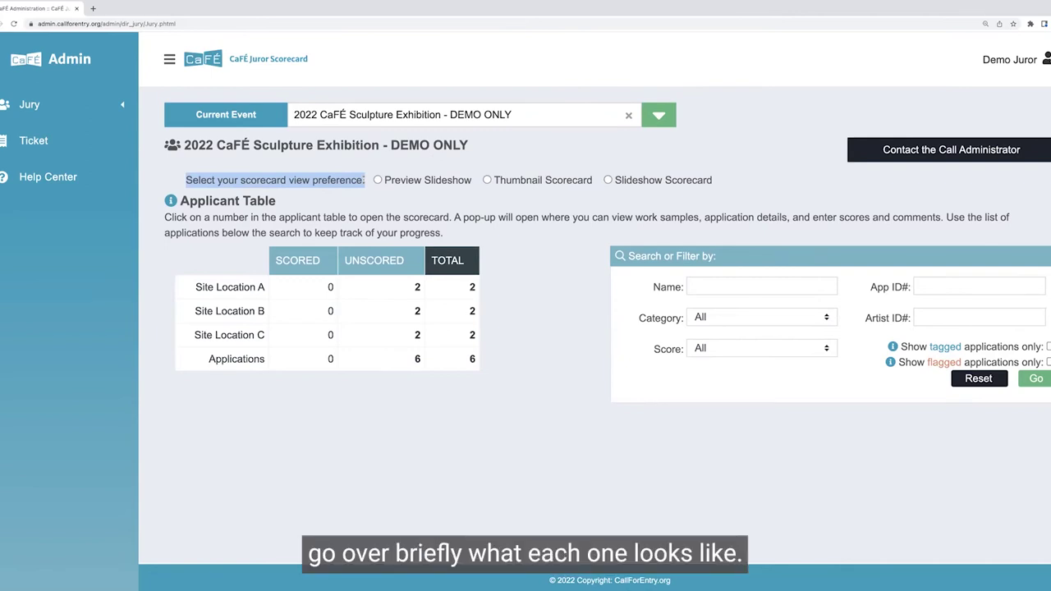
Step: Set the scorecard view preference to Preview Slideshow, and open the slideshow for all applications
left_click(377, 180)
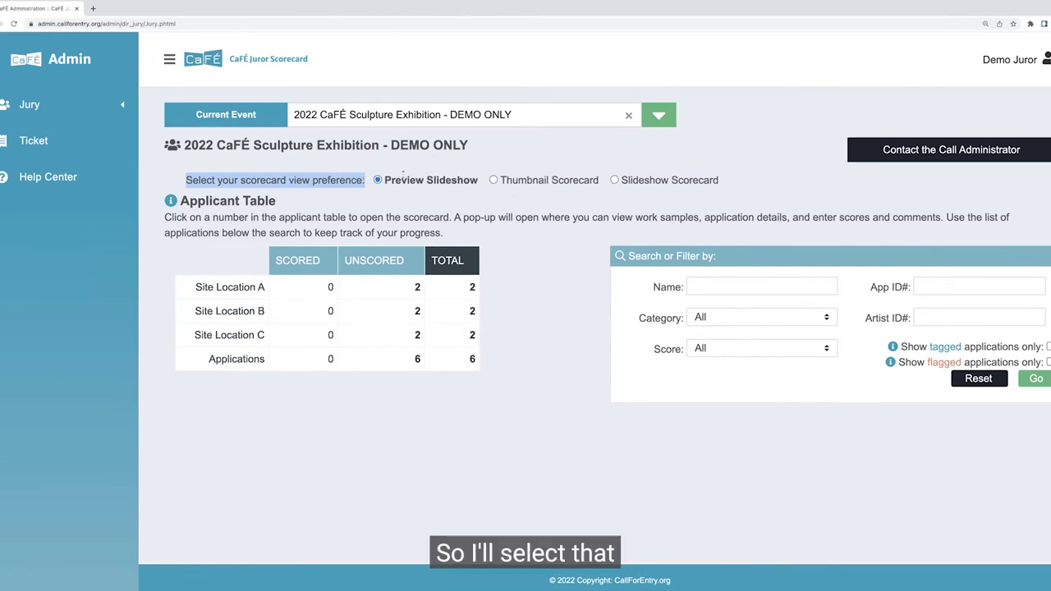
left_click(473, 359)
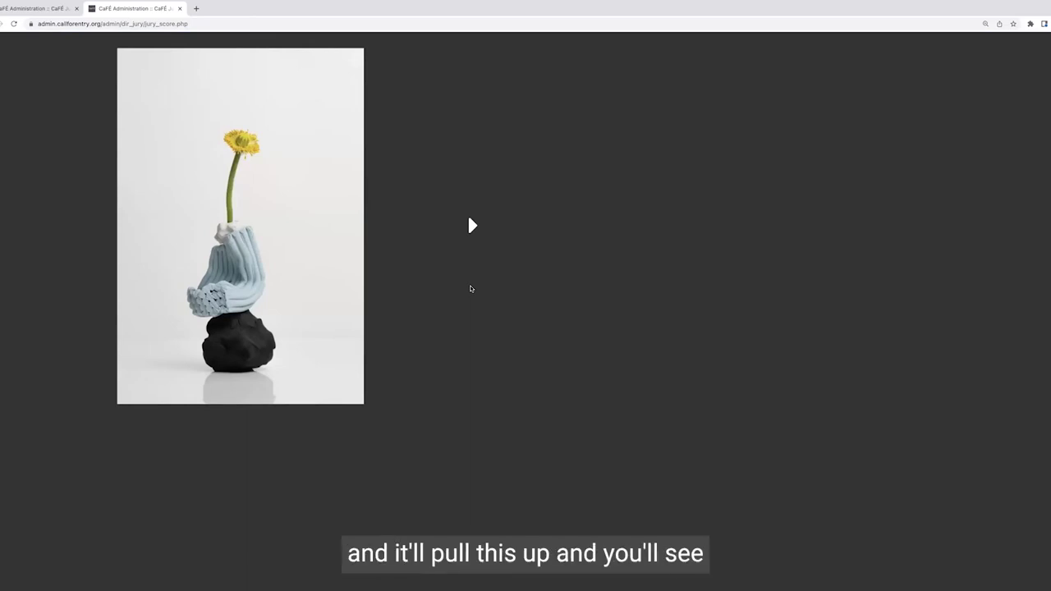
mouse_move(369, 225)
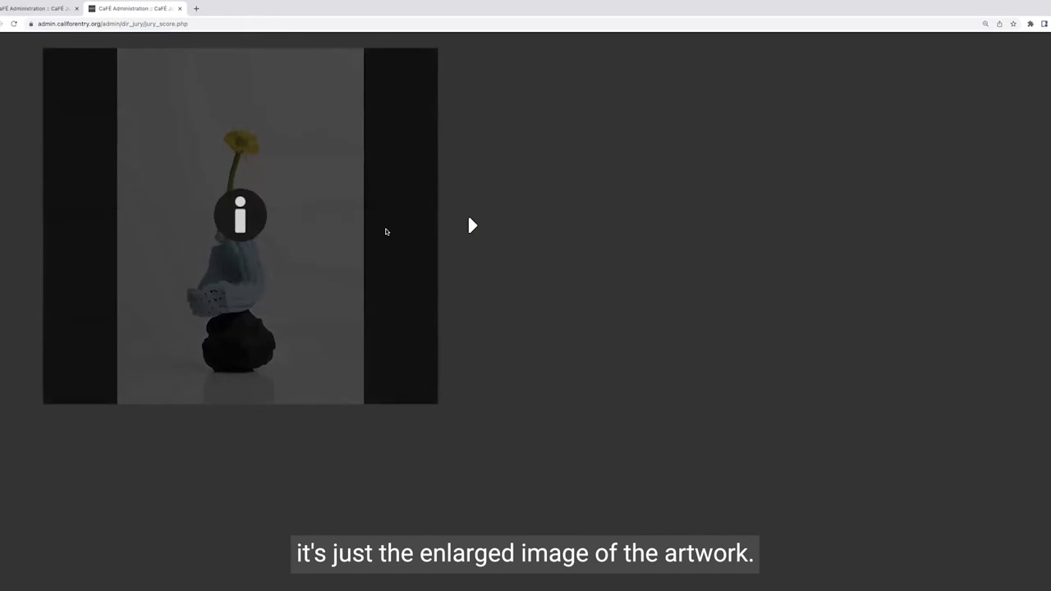
Step: Page through the enlarged artwork images submitted by all applicants, and close the preview slideshow
left_click(470, 220)
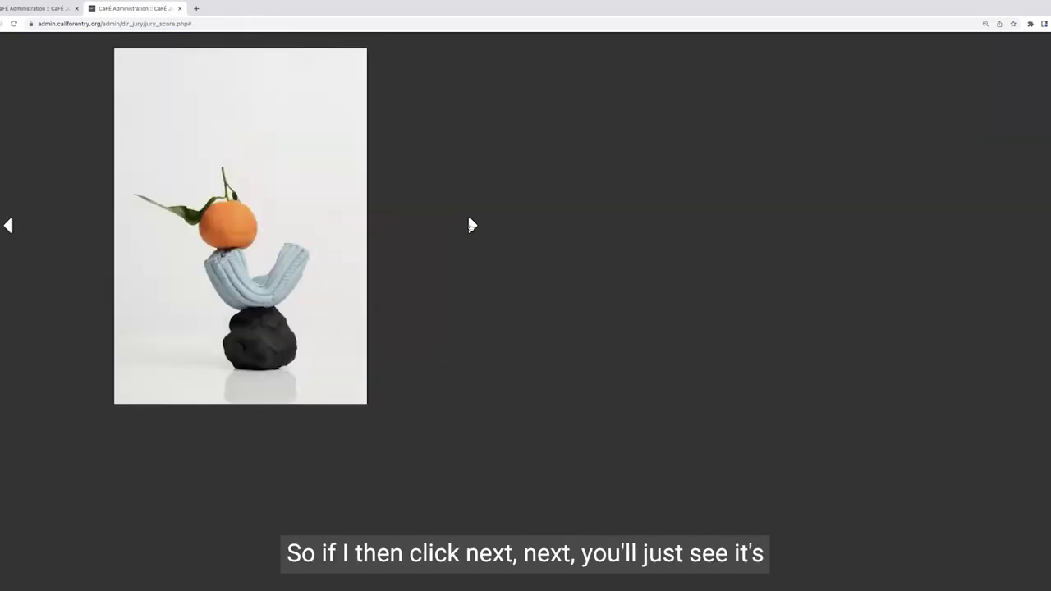
left_click(469, 221)
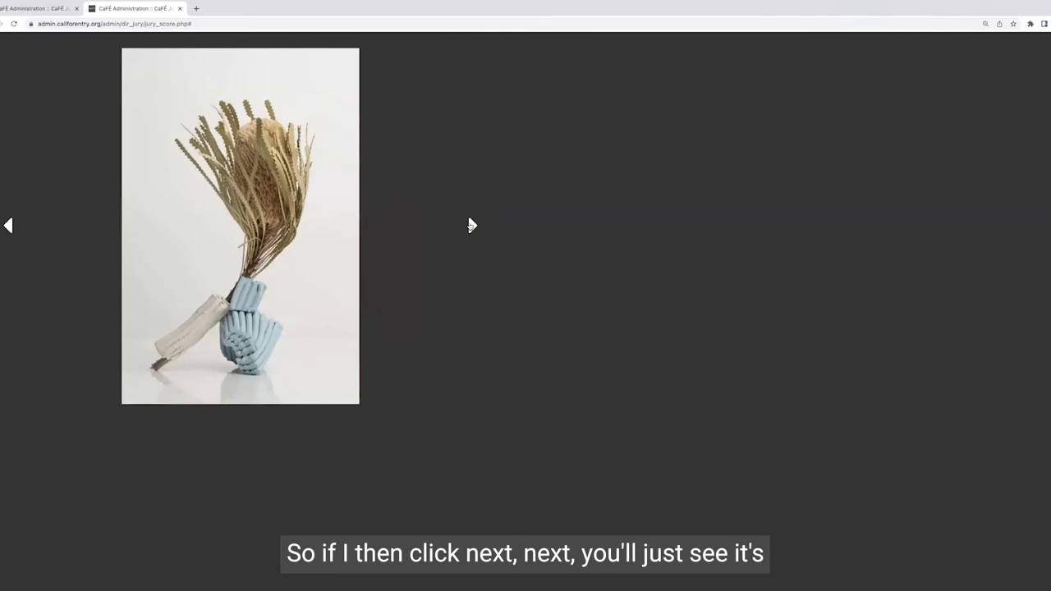
left_click(470, 222)
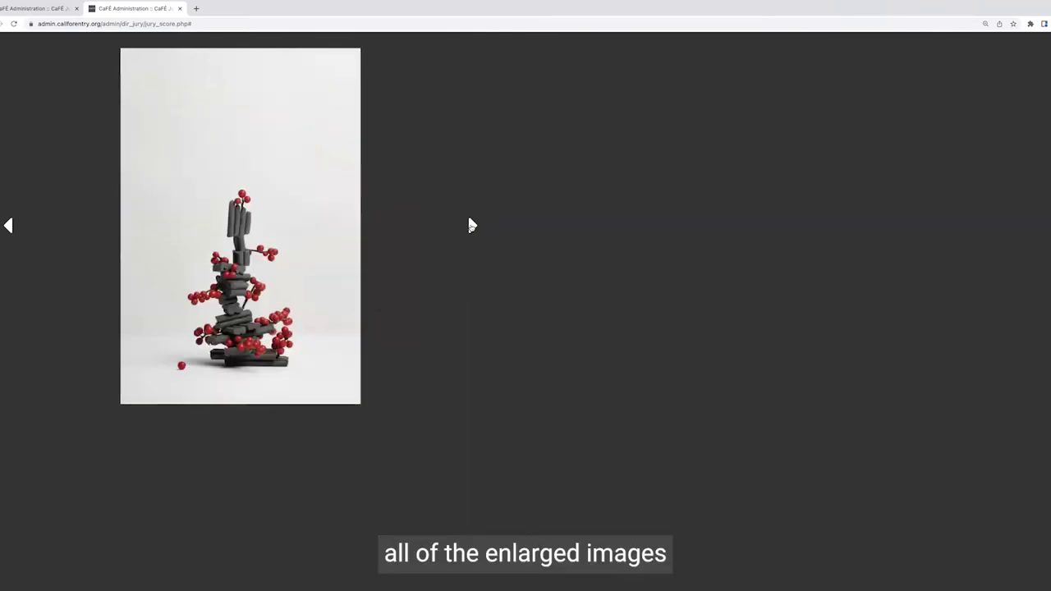
left_click(470, 224)
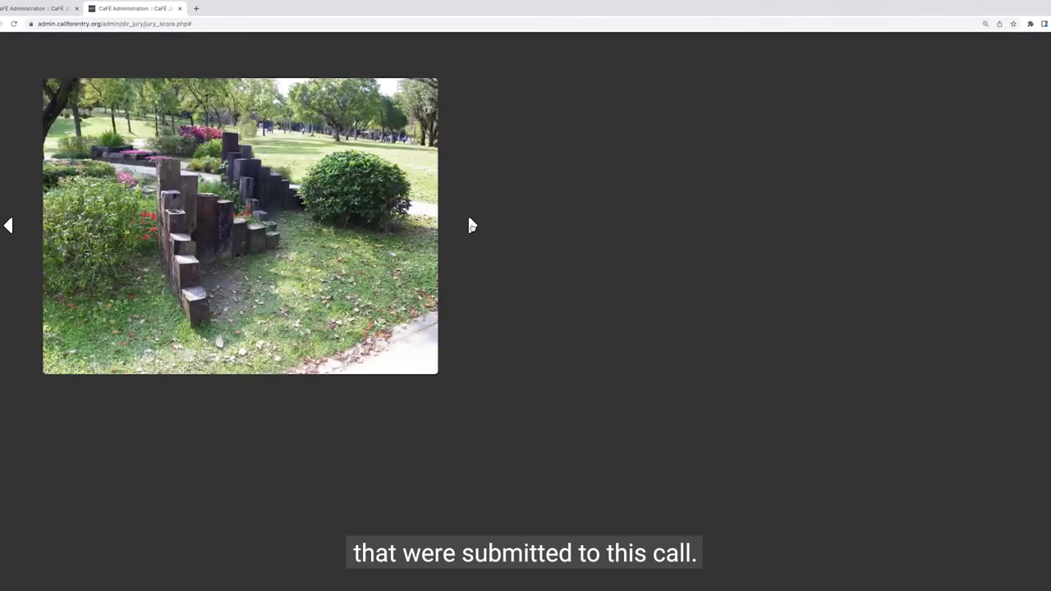
left_click(471, 223)
left_click(471, 224)
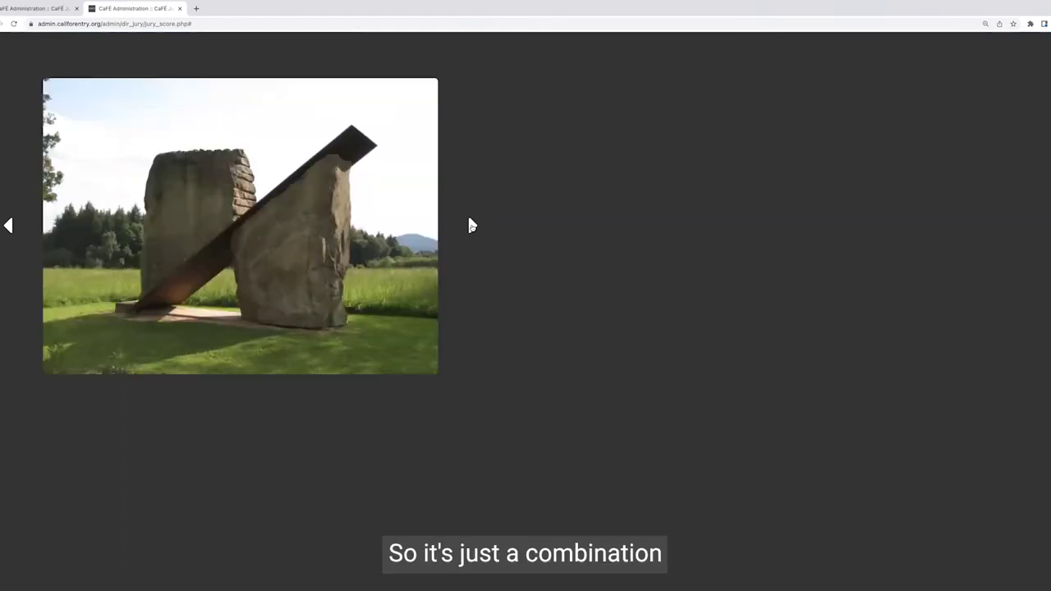
left_click(470, 223)
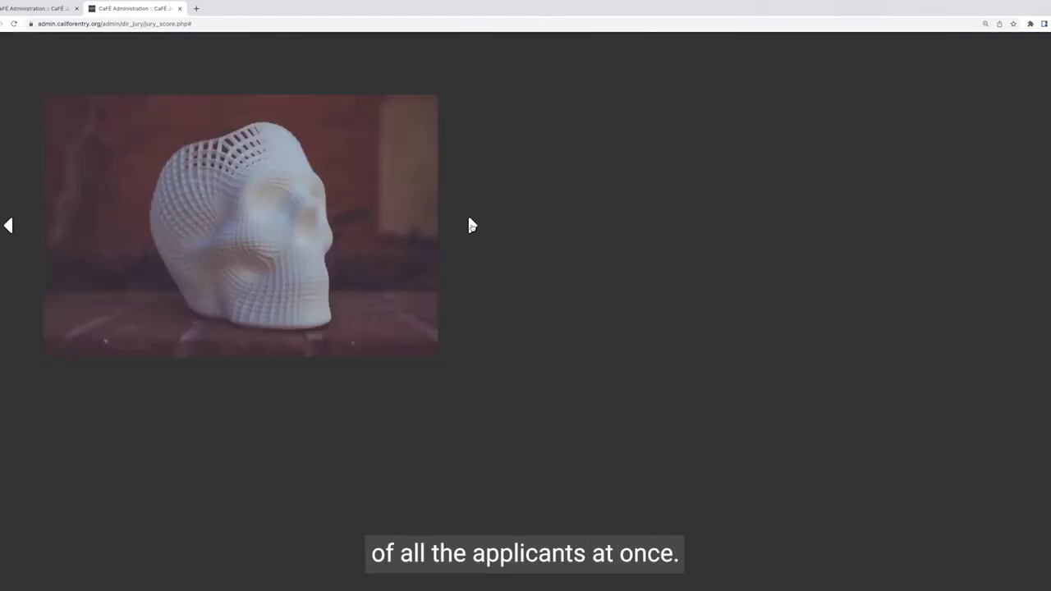
left_click(471, 224)
left_click(471, 224)
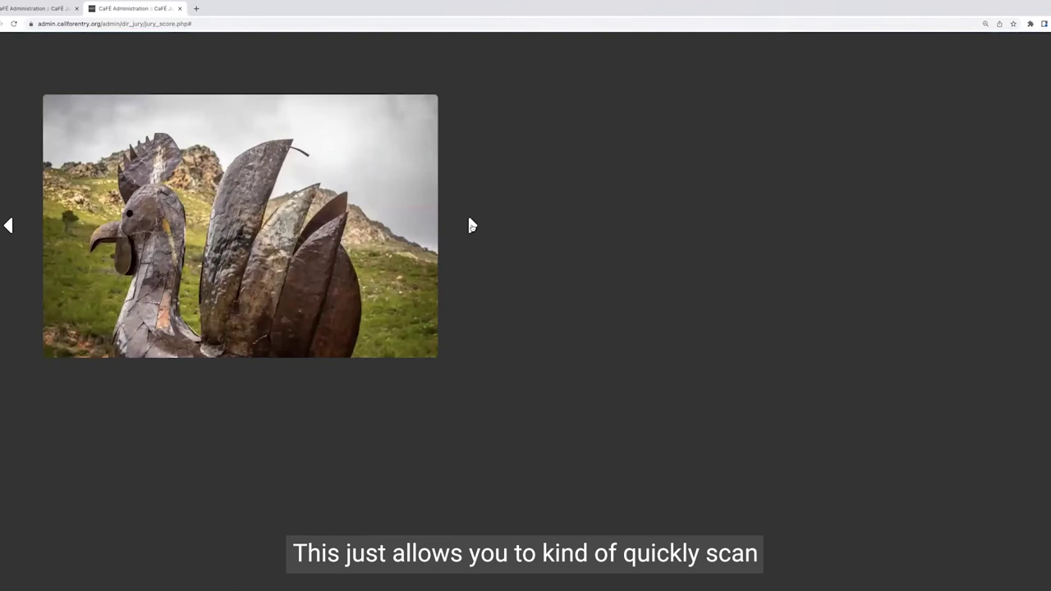
left_click(471, 224)
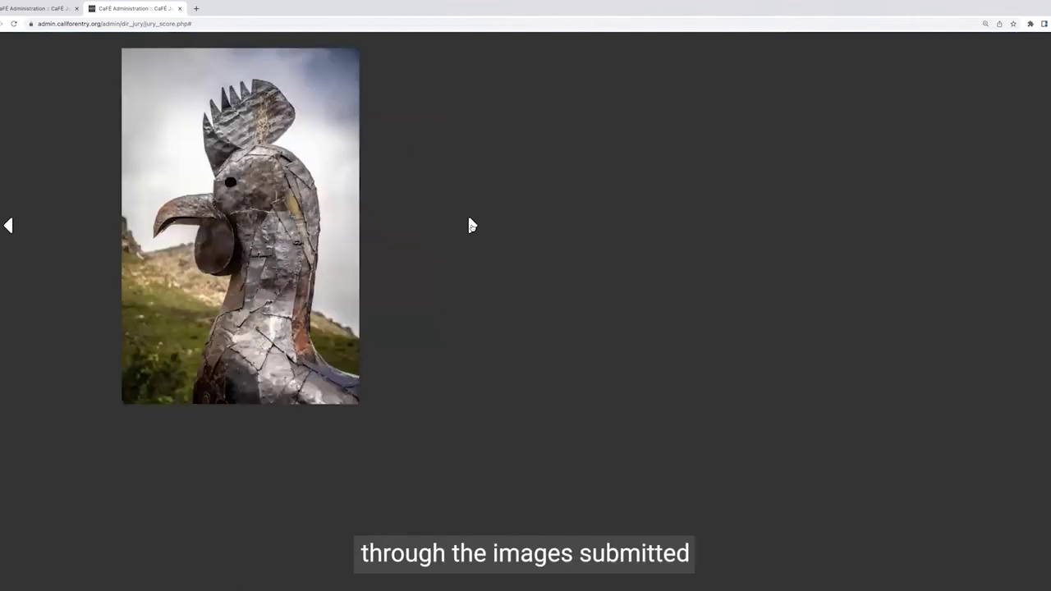
left_click(471, 225)
left_click(471, 224)
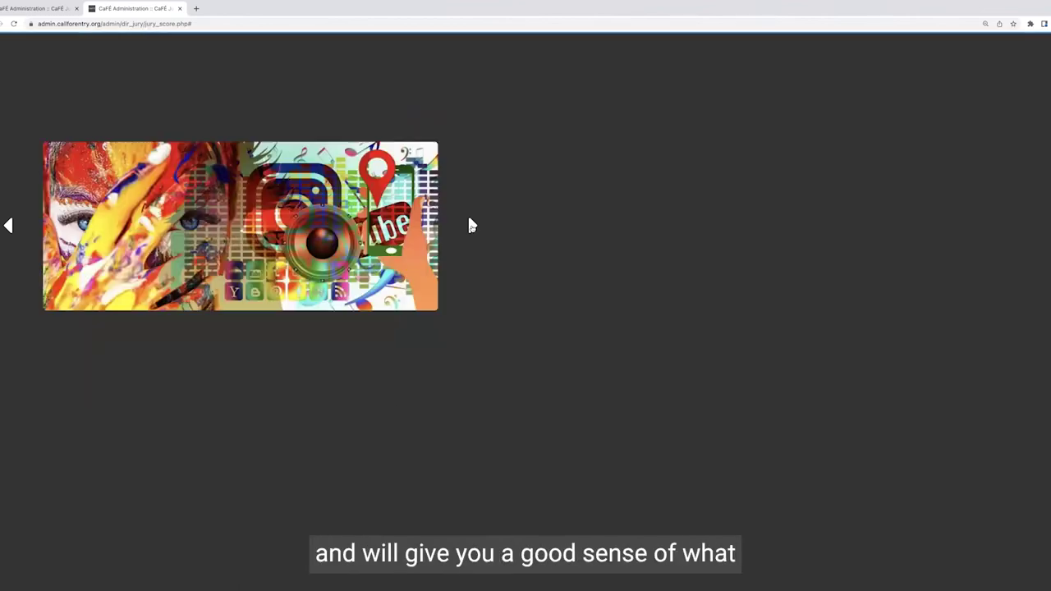
left_click(471, 225)
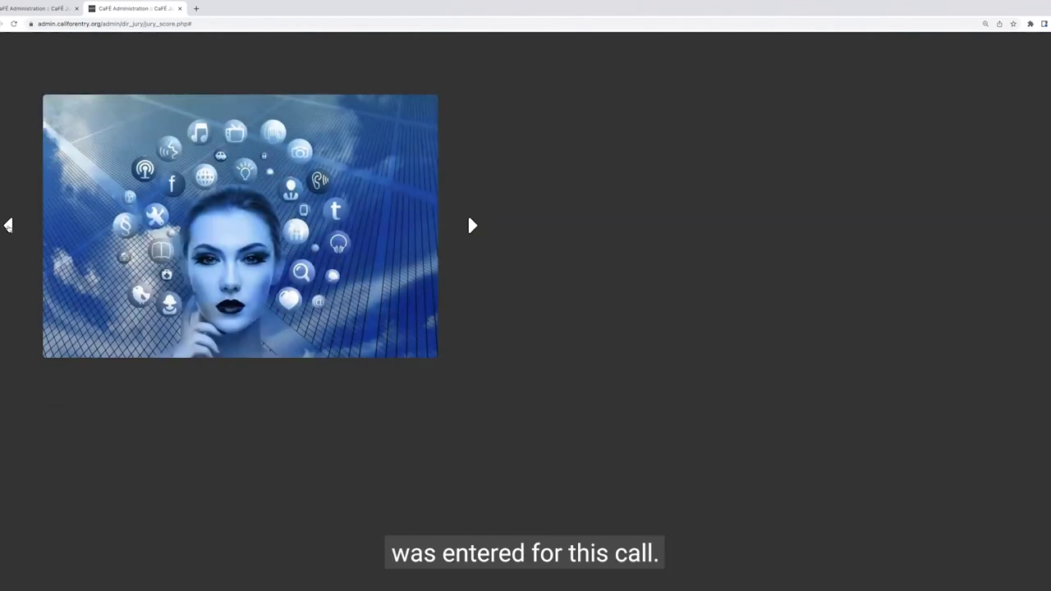
left_click(472, 224)
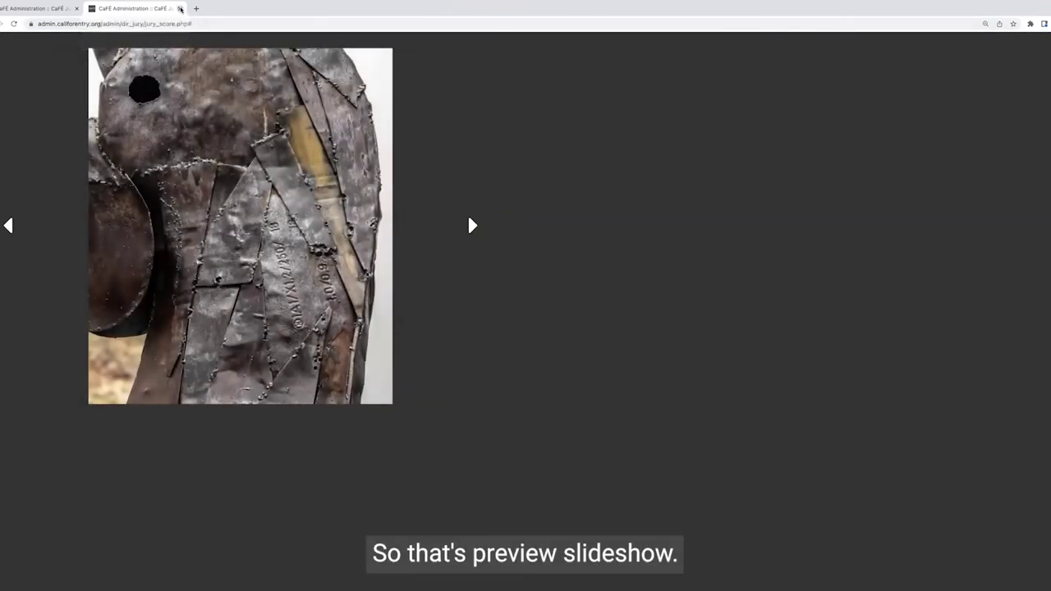
left_click(180, 8)
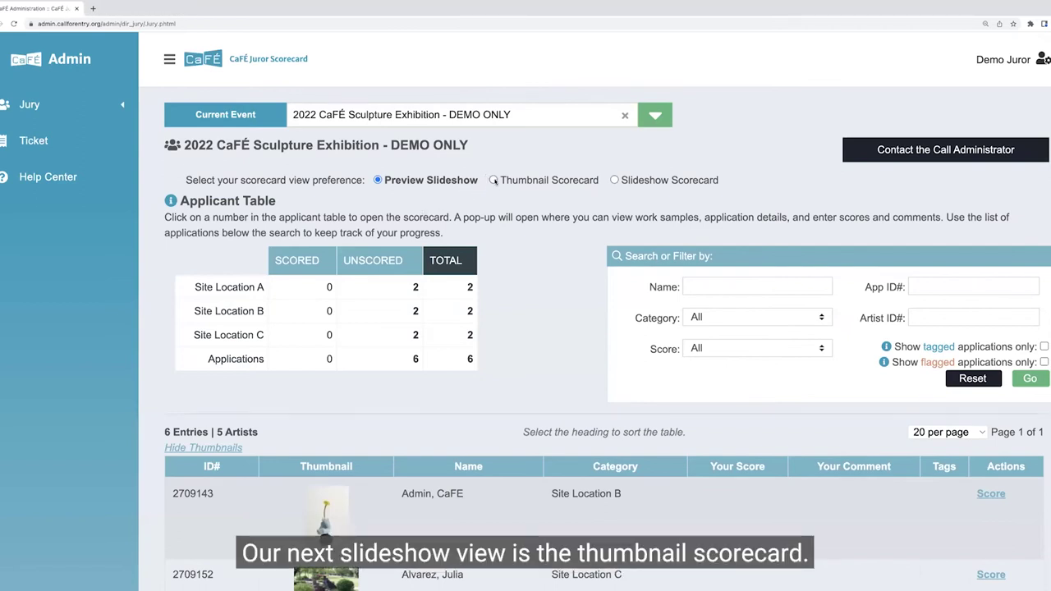
Step: Set the scorecard view preference to Thumbnail Scorecard, open it for all applications and look over the first application's scorecard
left_click(491, 180)
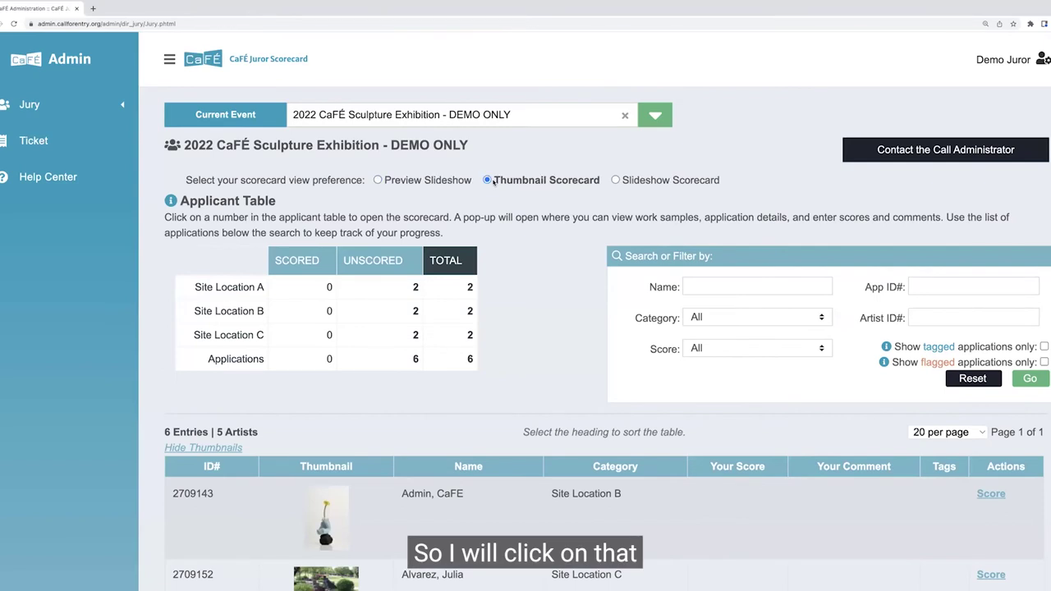
left_click(470, 360)
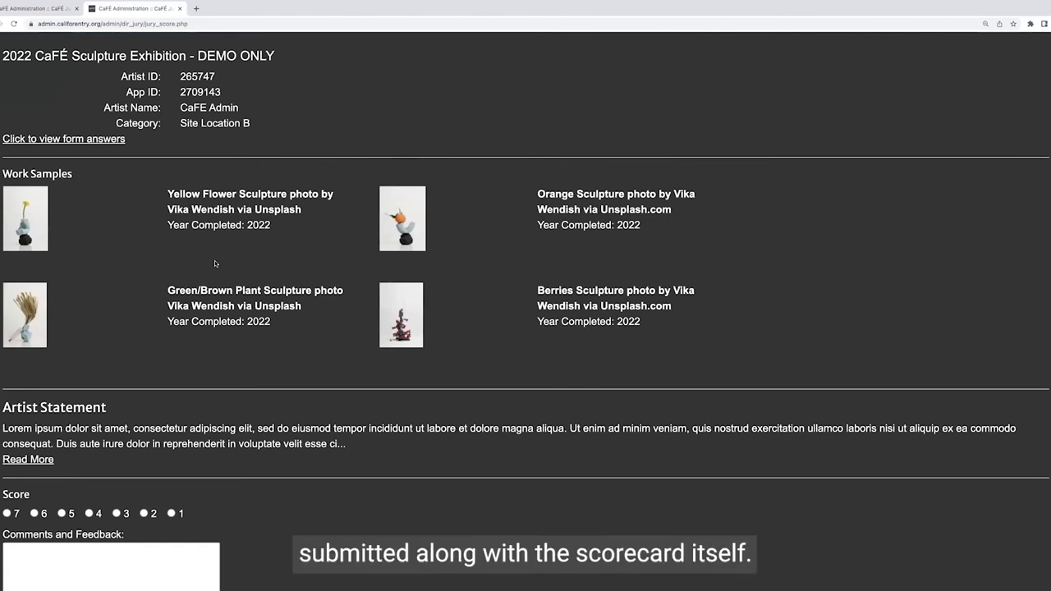
scroll(404, 394, "down", 1)
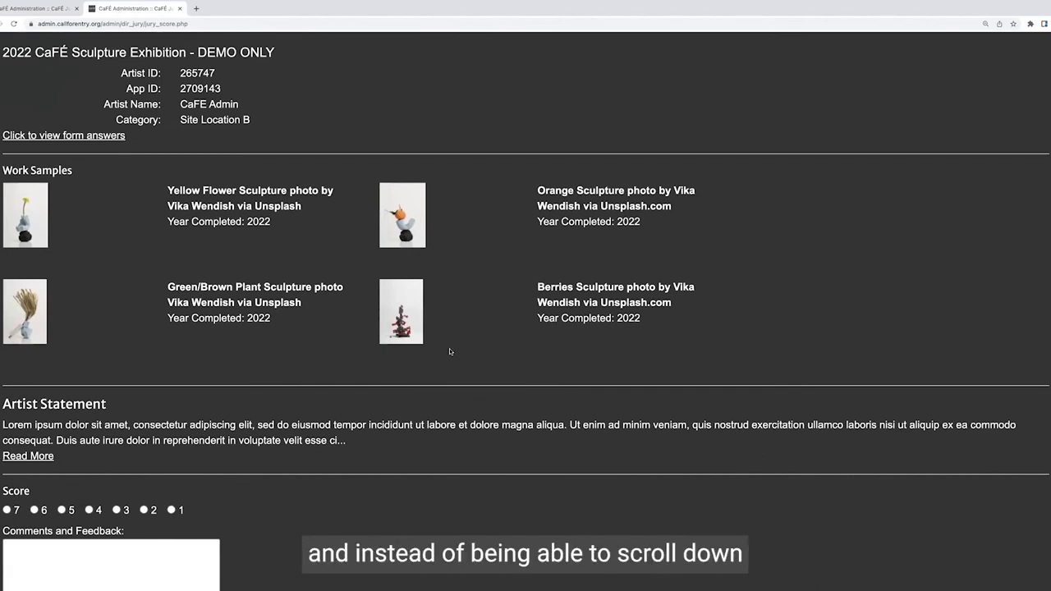
scroll(449, 350, "down", 1)
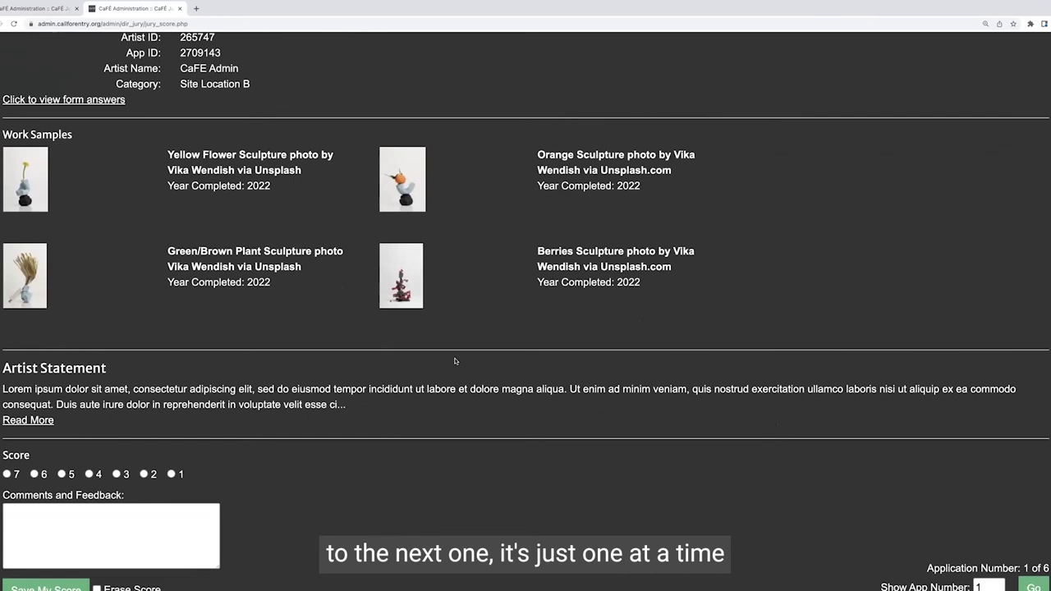
scroll(456, 361, "up", 1)
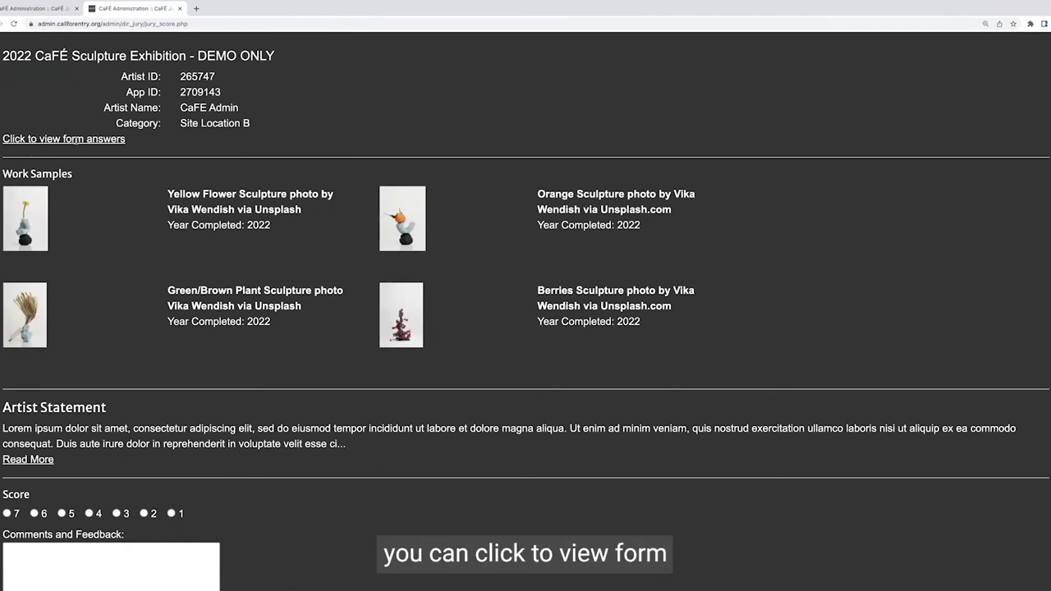
Step: View the first application's form answers, page through its enlarged work samples and return to the scorecard
left_click(103, 139)
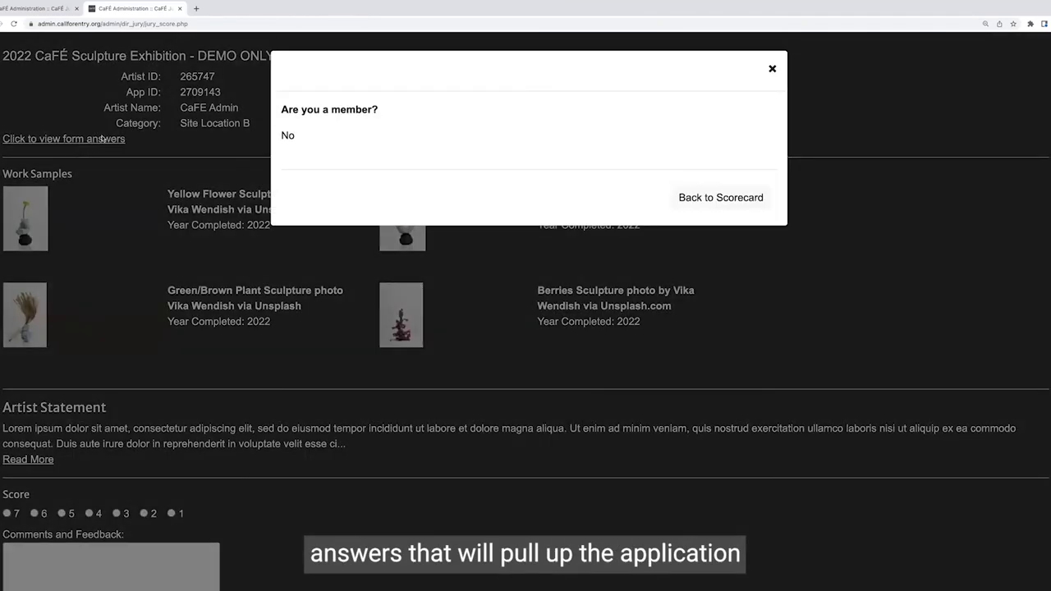
left_click(719, 201)
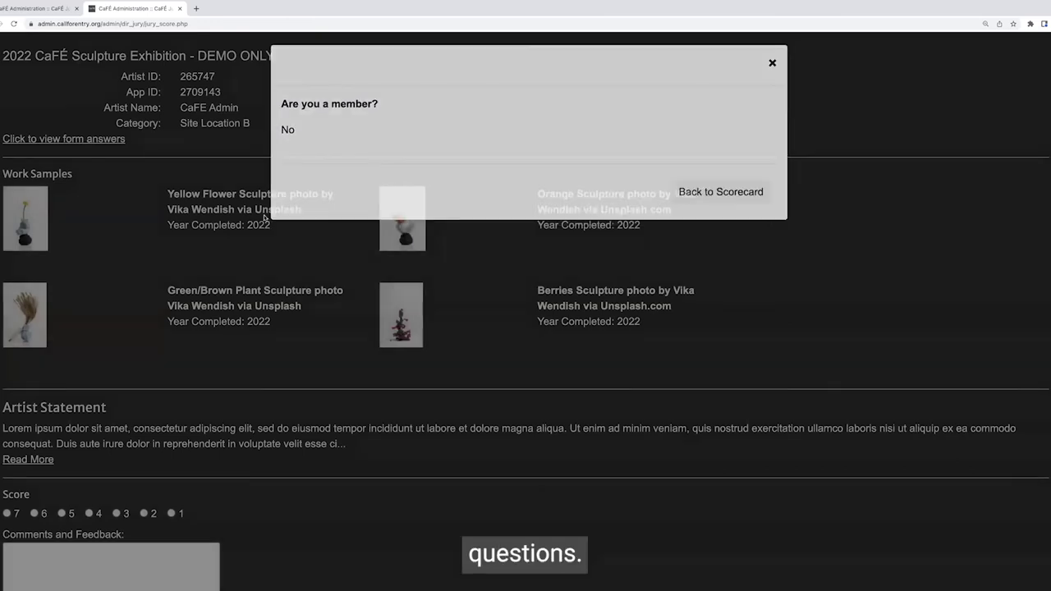
left_click(30, 210)
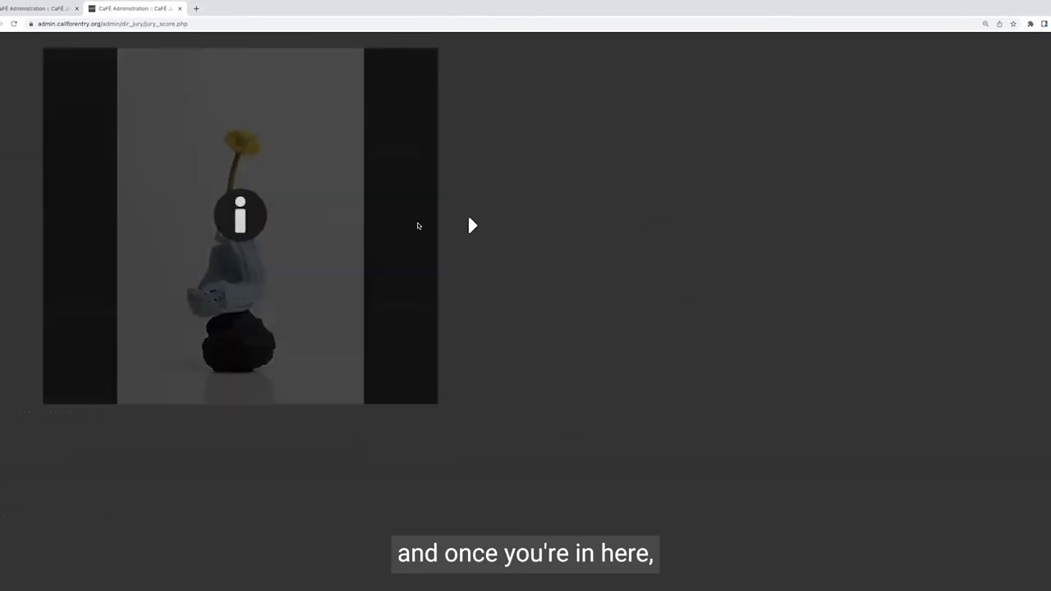
left_click(472, 225)
left_click(472, 225)
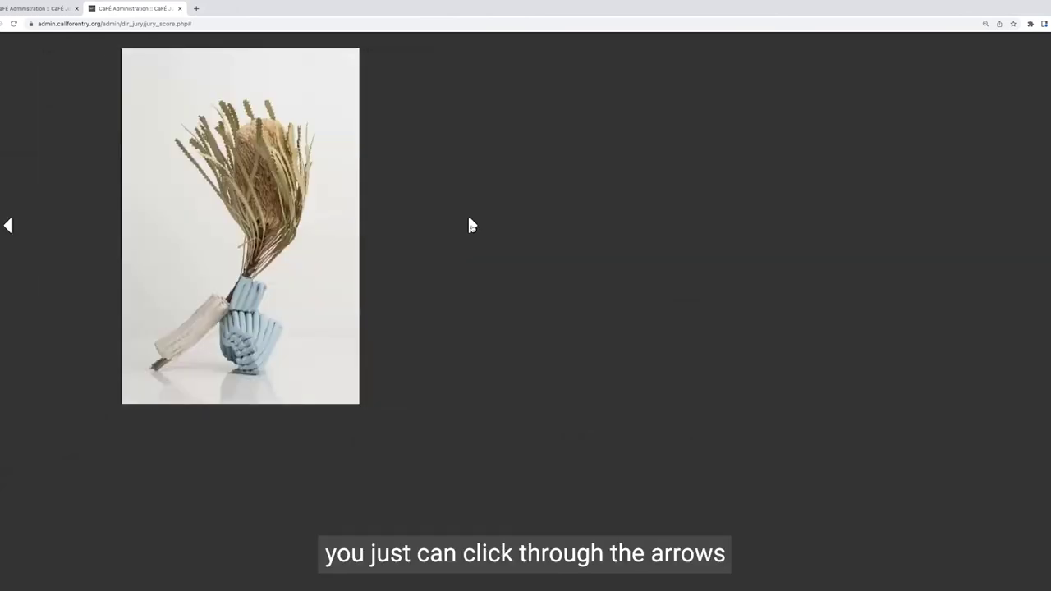
left_click(472, 225)
left_click(474, 246)
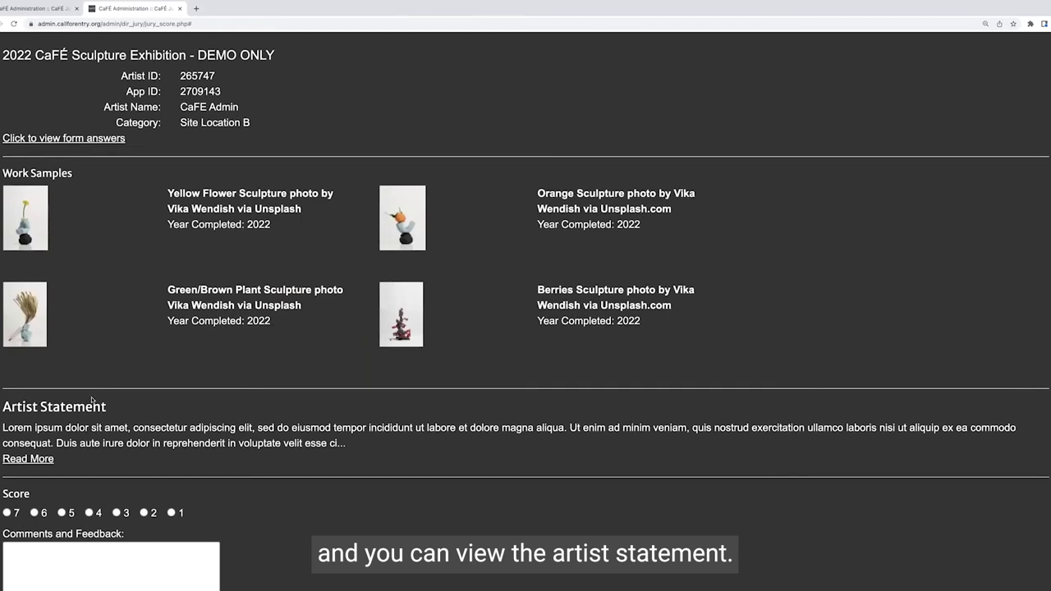
Step: Give the first application a score of 4 in its thumbnail scorecard and save the score
scroll(6, 401, "down", 1)
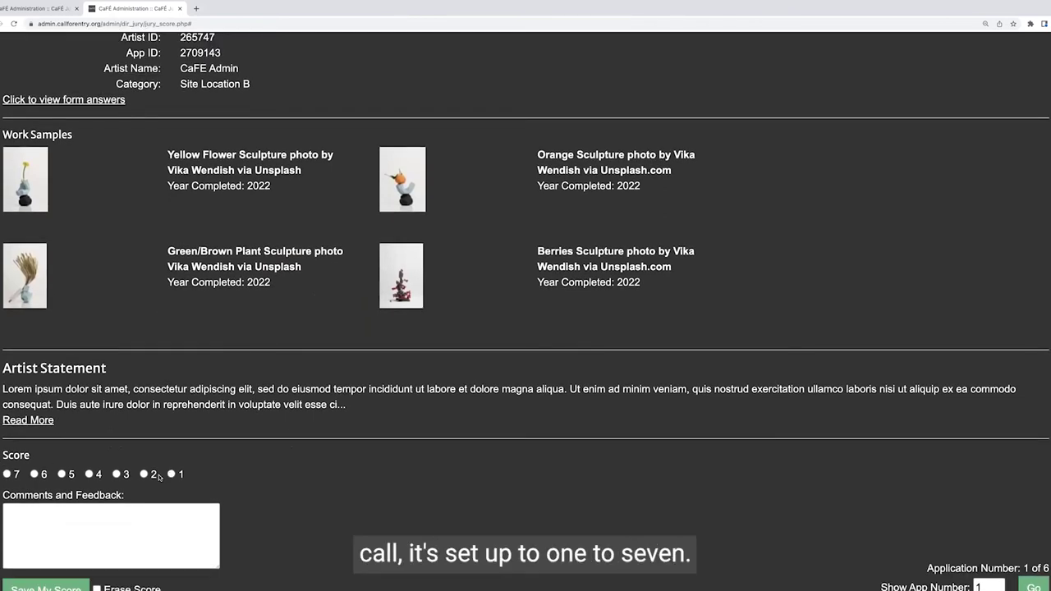
left_click(88, 474)
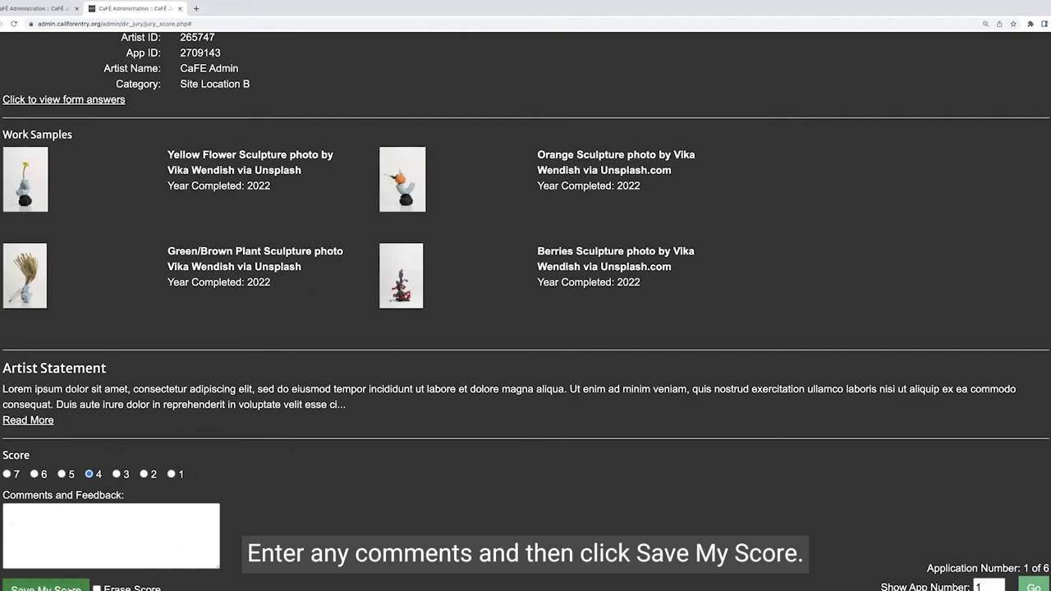
left_click(72, 584)
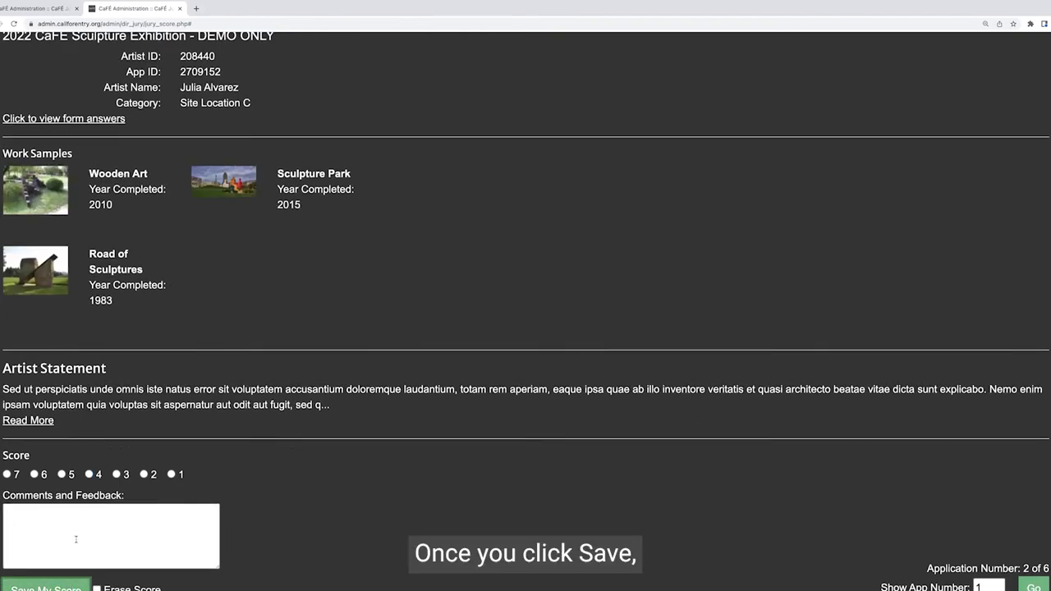
Step: Look over the second application's scorecard, jump ahead to application number 6, and close the thumbnail scorecard
scroll(74, 525, "up", 1)
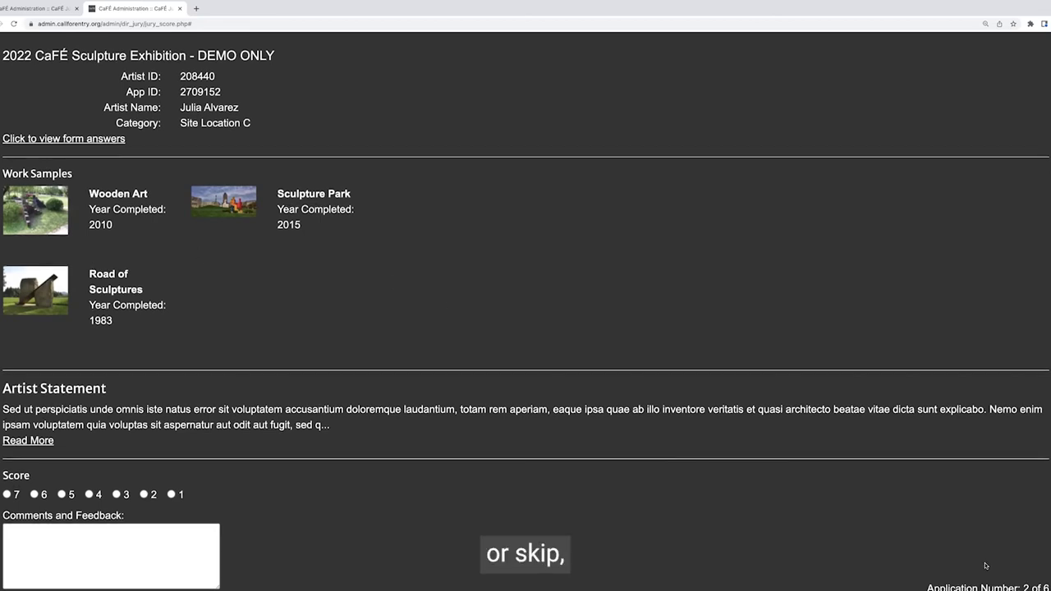
scroll(985, 565, "down", 1)
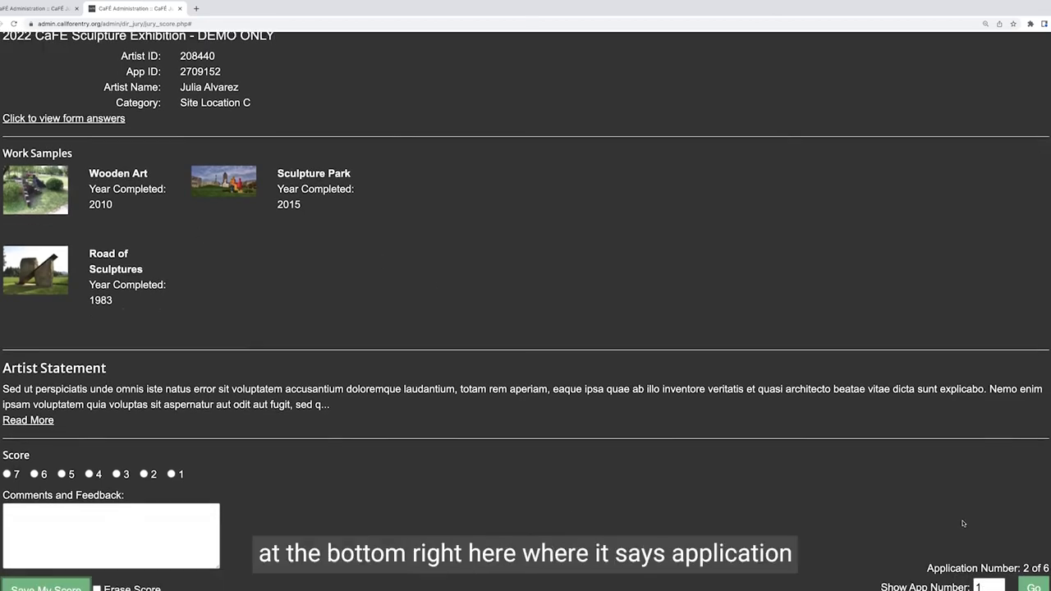
left_click(997, 582)
left_click(997, 581)
left_click(997, 581)
left_click(997, 581)
left_click(997, 583)
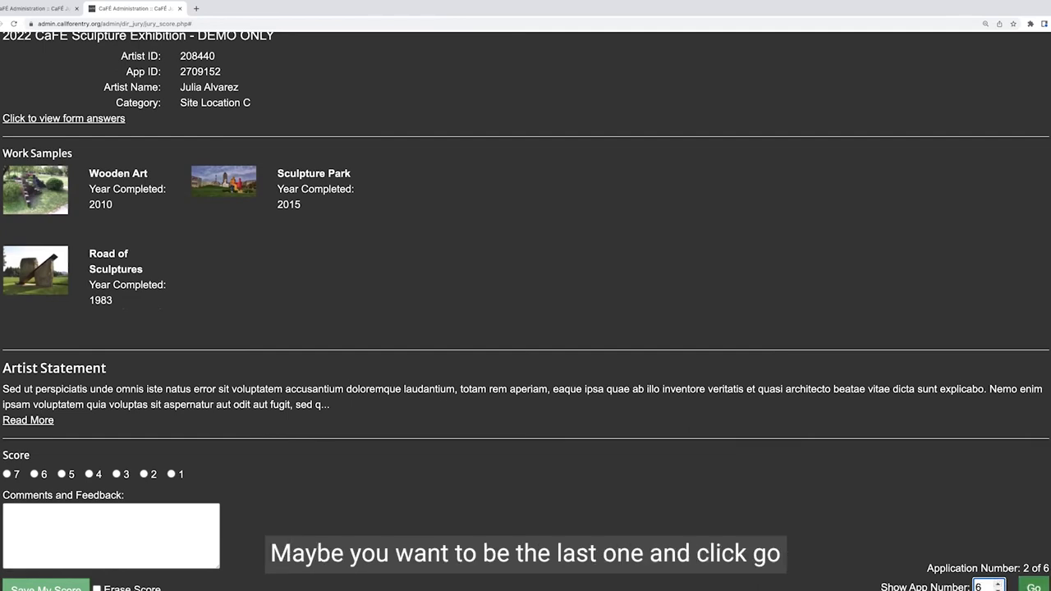
left_click(1033, 586)
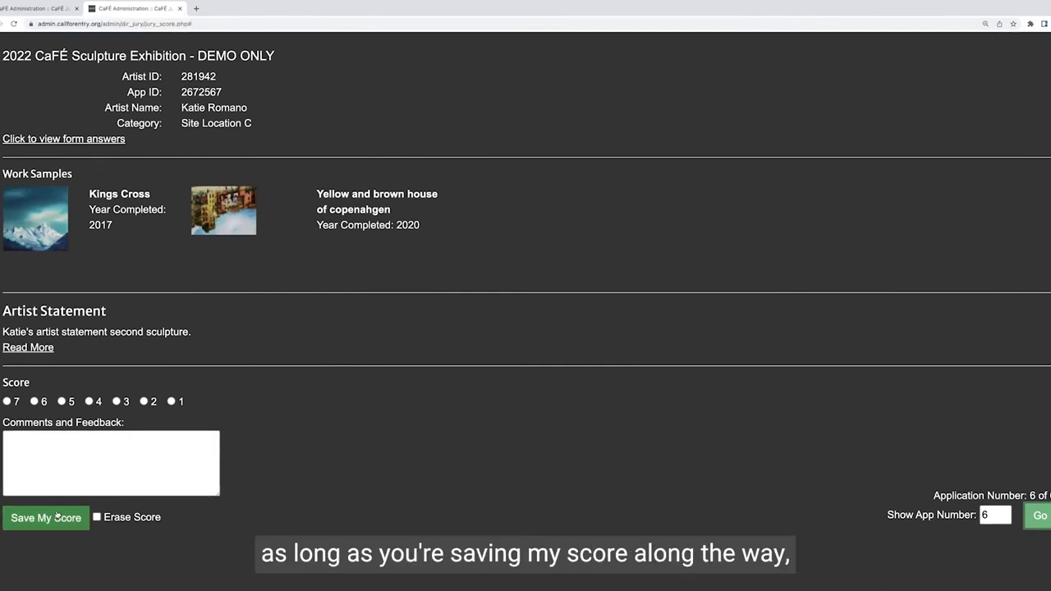
left_click(180, 9)
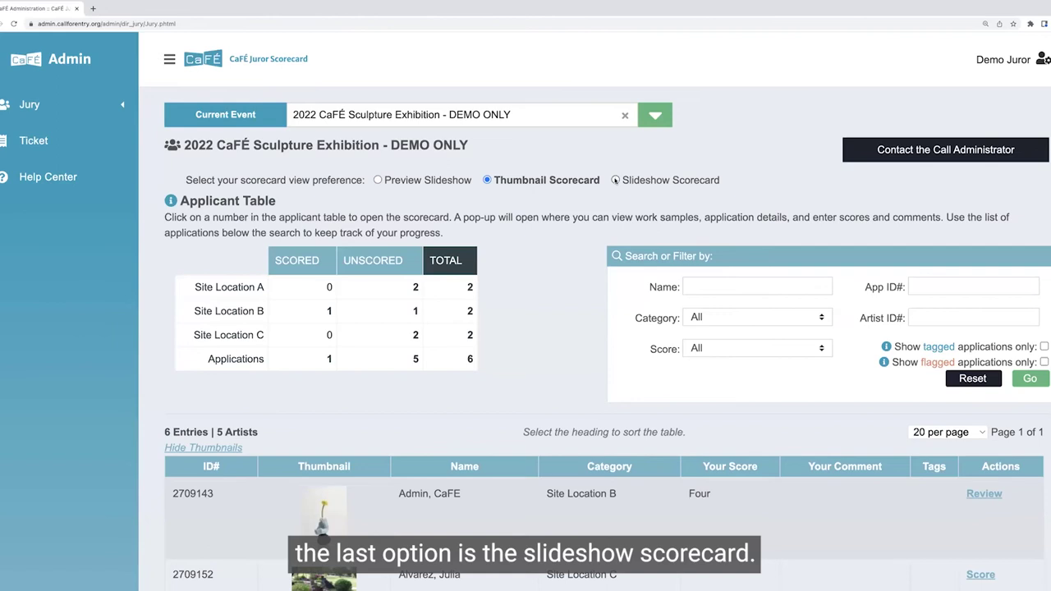
Step: Set the scorecard view preference to Slideshow Scorecard, open it for all applications and page through the first application's images to its scorecard
left_click(615, 180)
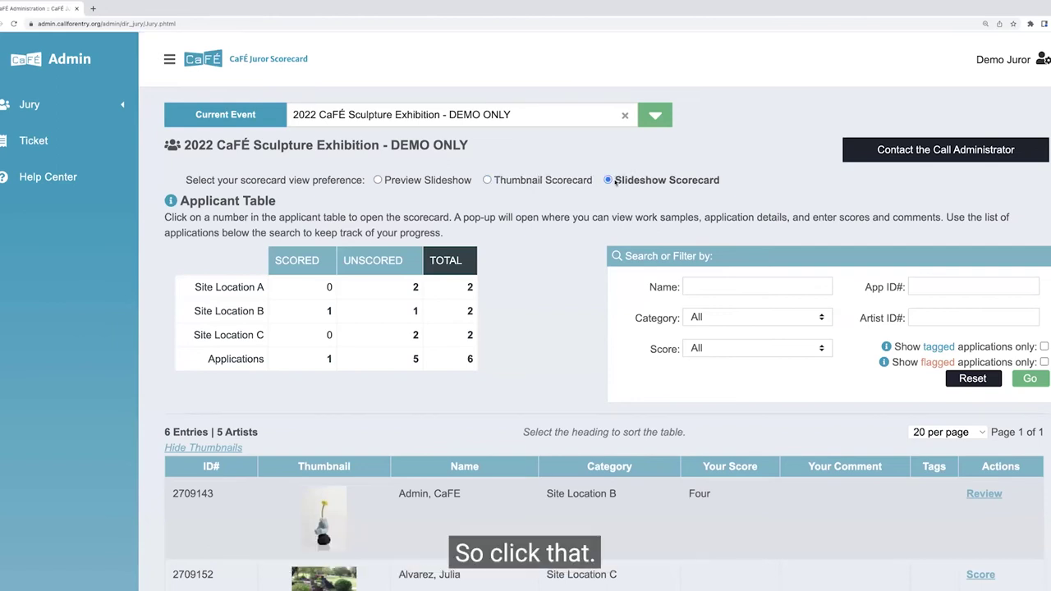
left_click(471, 359)
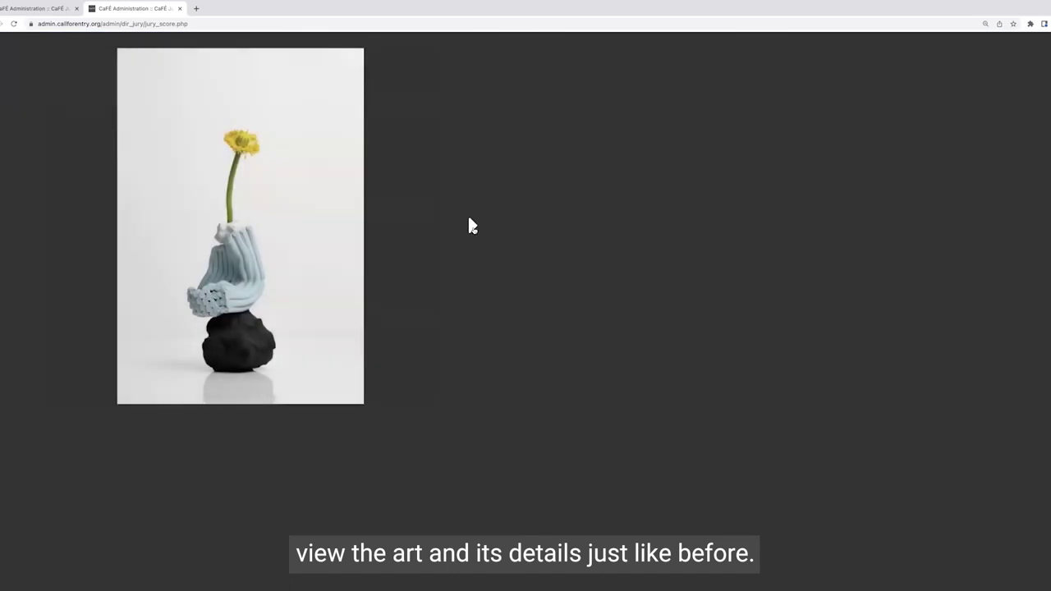
left_click(472, 225)
left_click(472, 226)
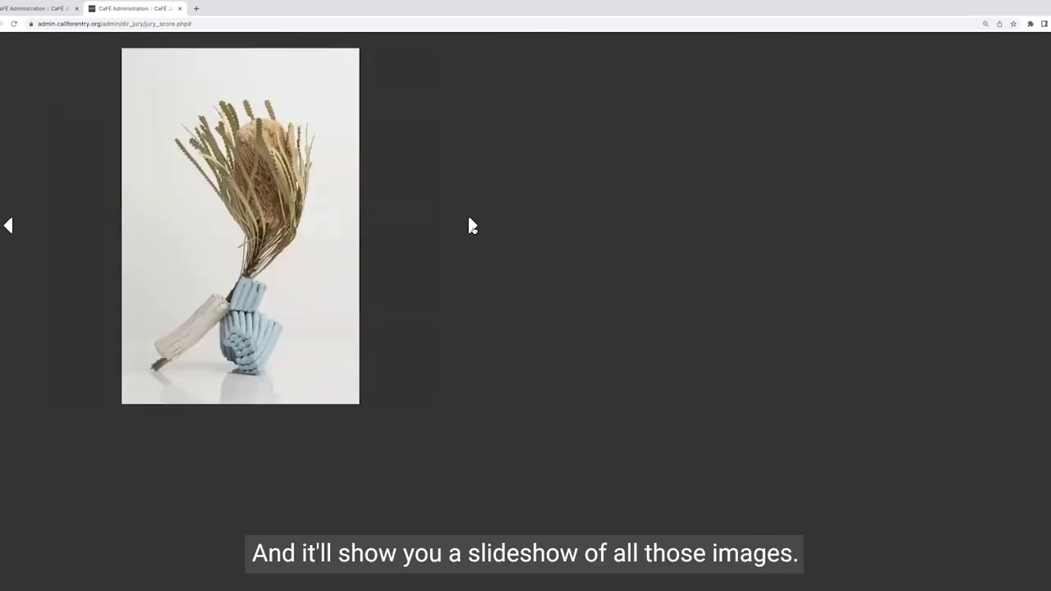
left_click(472, 225)
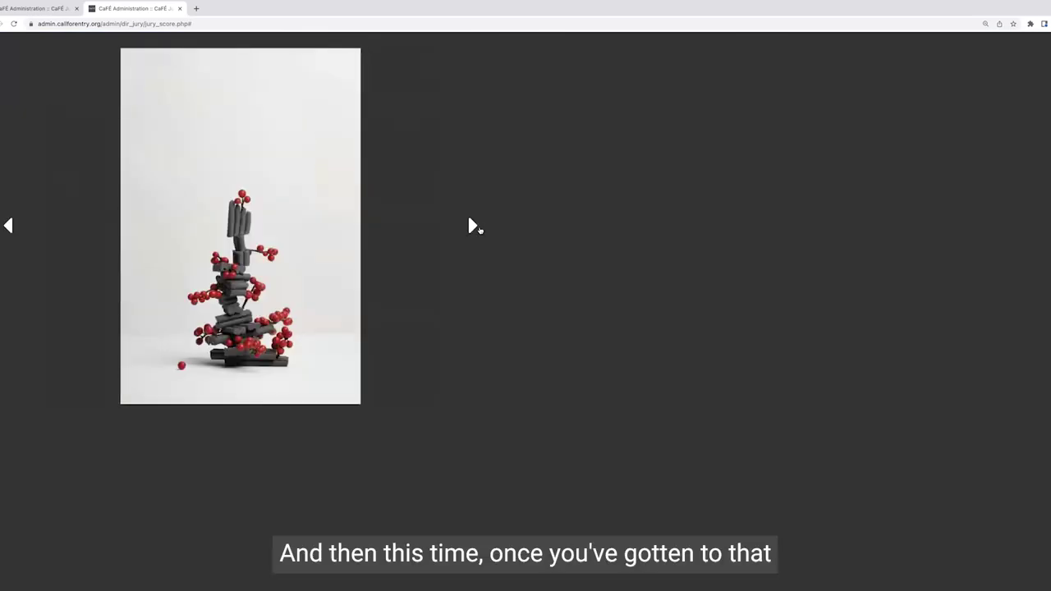
left_click(472, 226)
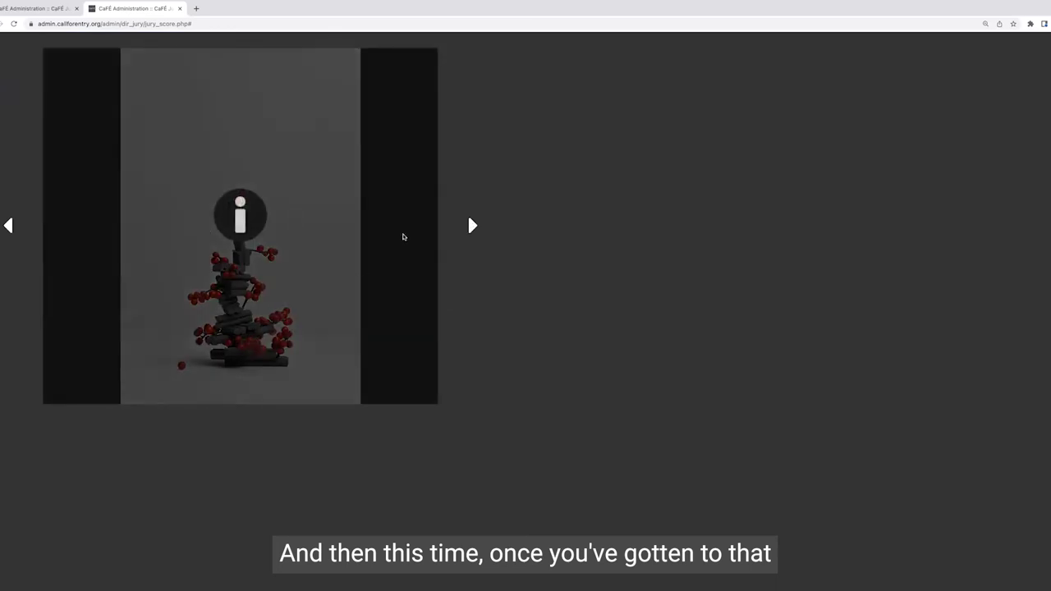
left_click(472, 226)
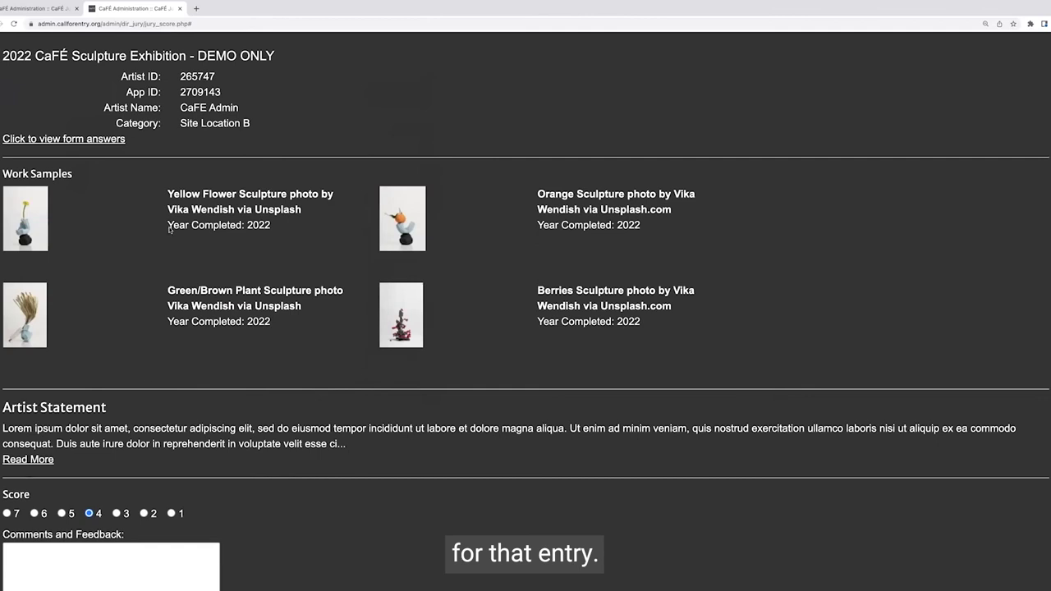
Step: Save the first application's score and page through the work sample slideshows of the second and third applications to their scorecards
scroll(241, 457, "down", 1)
left_click(98, 534)
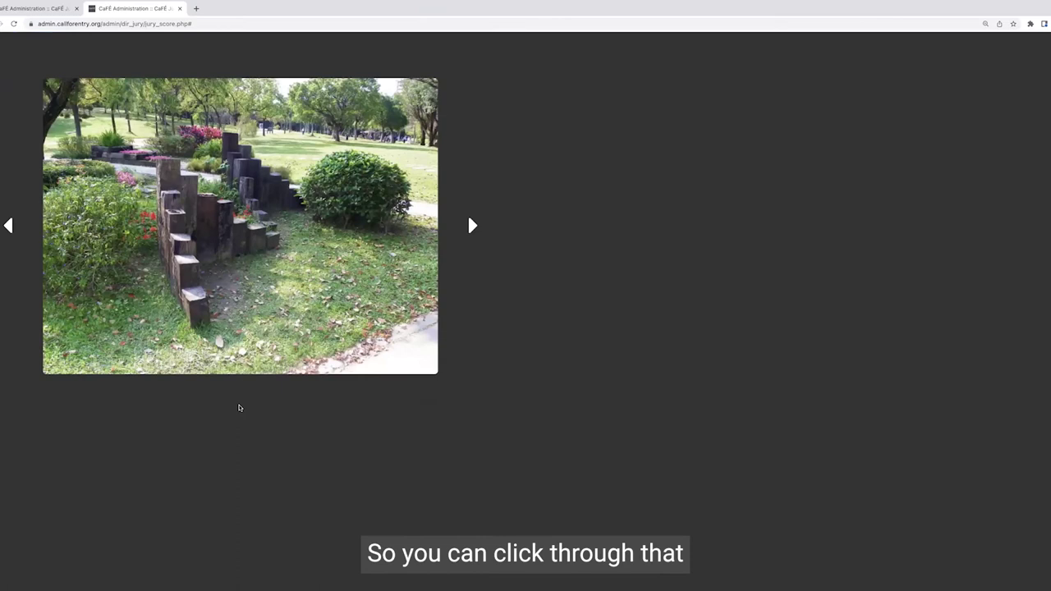
left_click(471, 225)
left_click(471, 225)
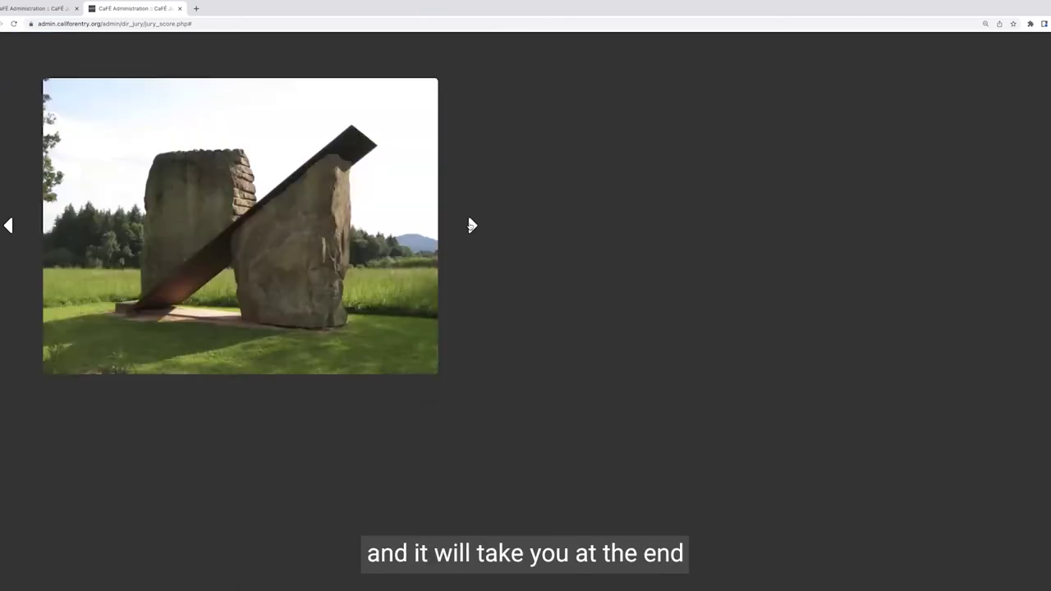
left_click(472, 236)
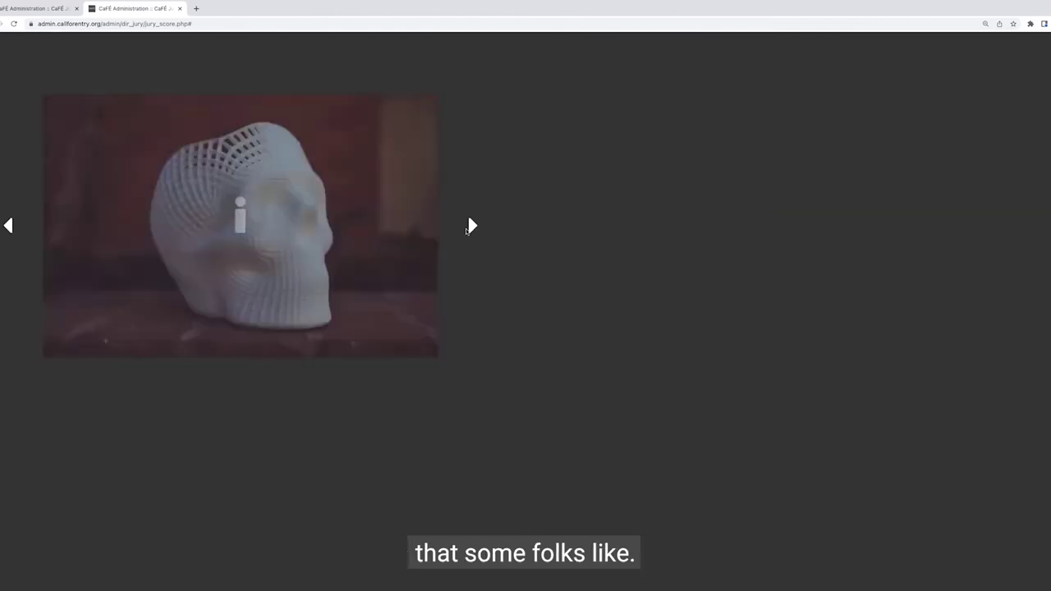
left_click(472, 226)
left_click(472, 227)
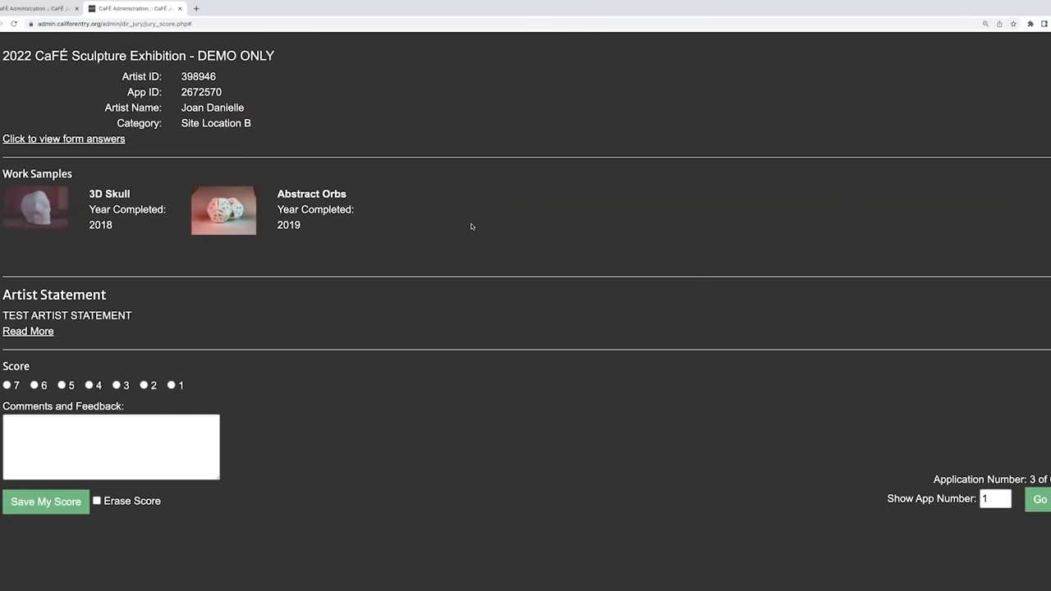
Step: Close the slideshow scorecard and check the recorded score in the applicant table and the application list
left_click(179, 8)
scroll(328, 334, "down", 2)
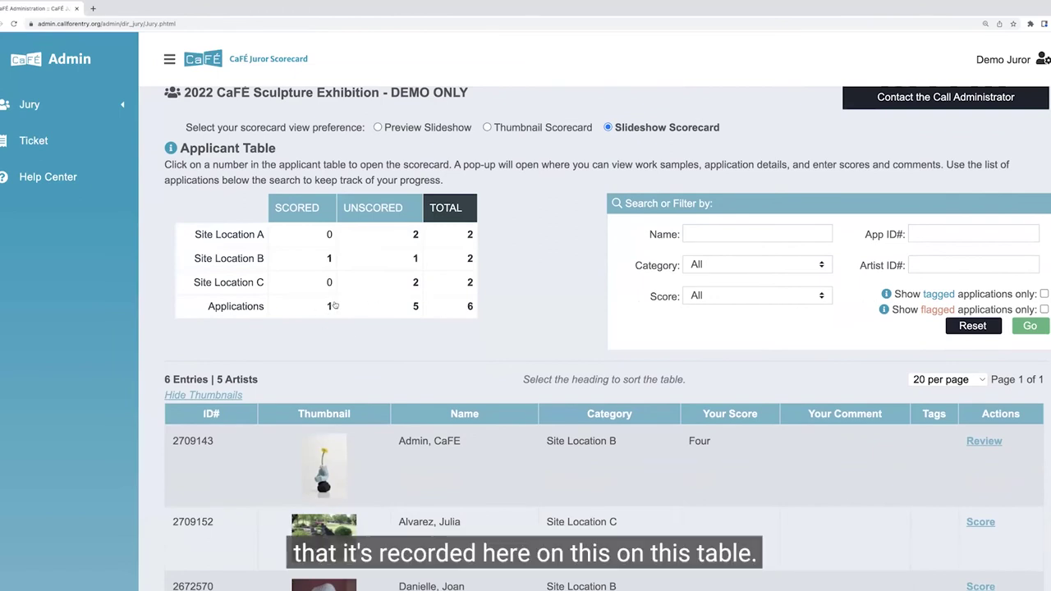
scroll(637, 443, "down", 1)
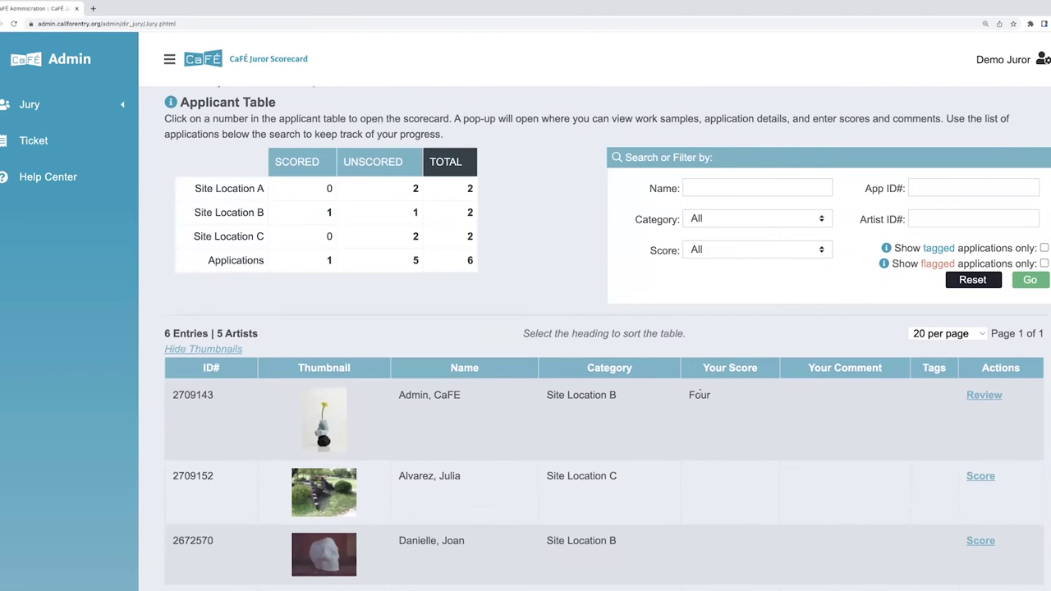
scroll(699, 395, "up", 2)
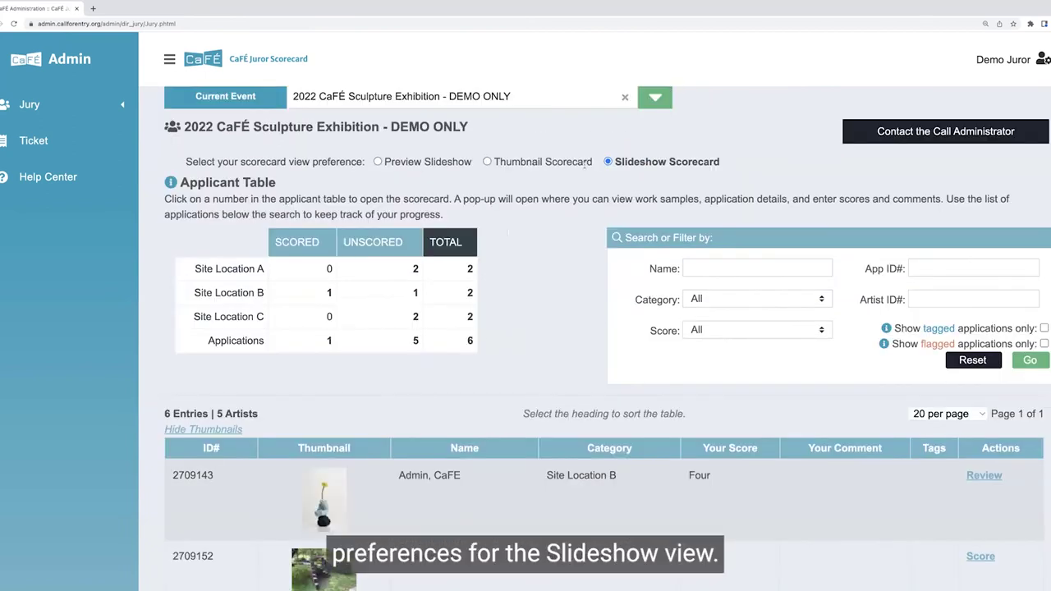
scroll(630, 171, "up", 1)
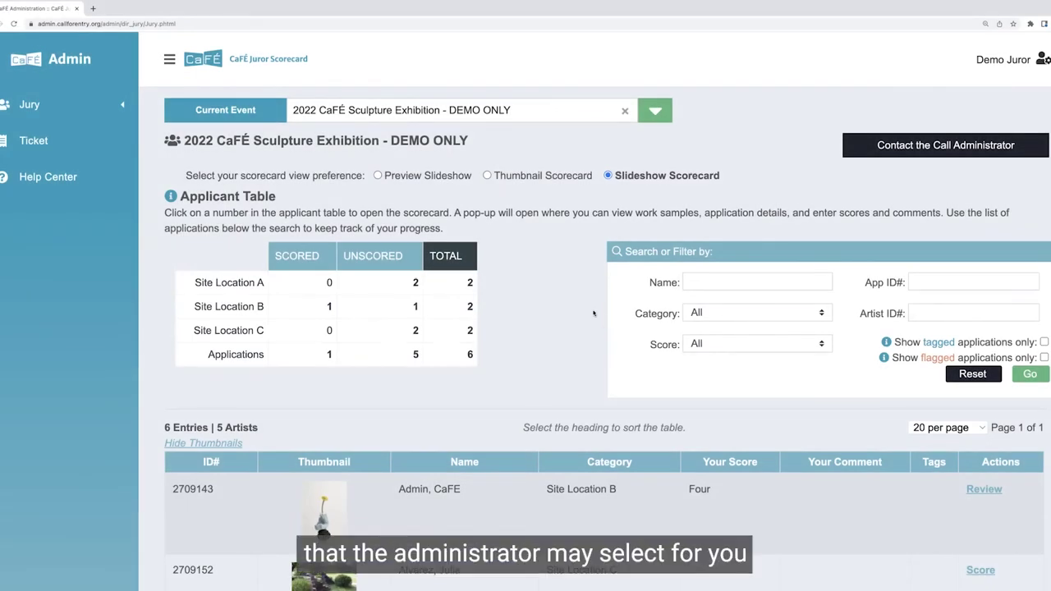
Step: Switch the current event to 2022 CaFÉ Artwork Exhibition - DEMO ONLY and open the grid scorecard for all applications
left_click(493, 111)
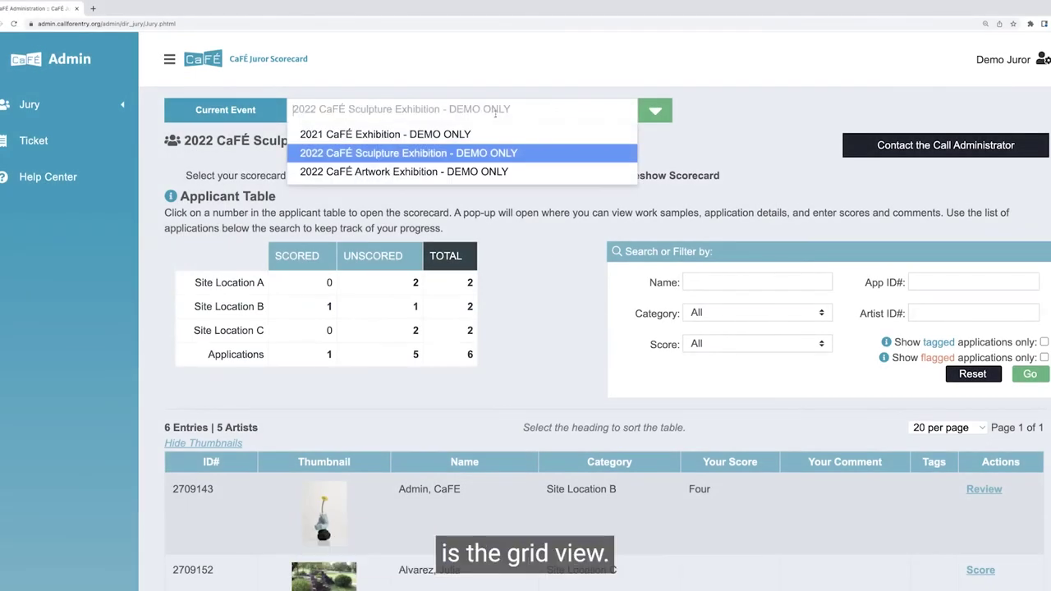
left_click(493, 172)
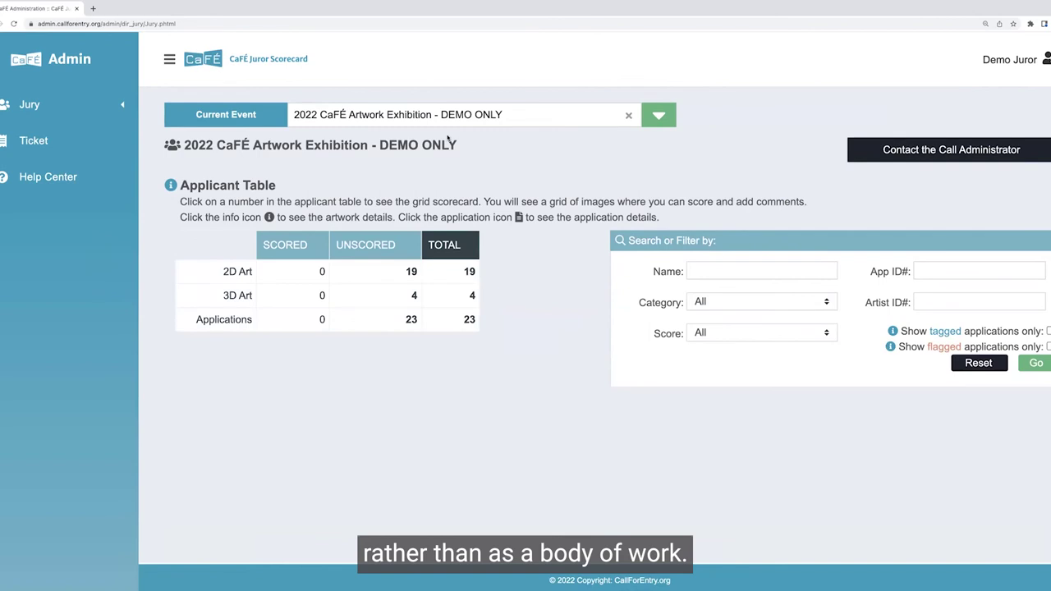
left_click(472, 323)
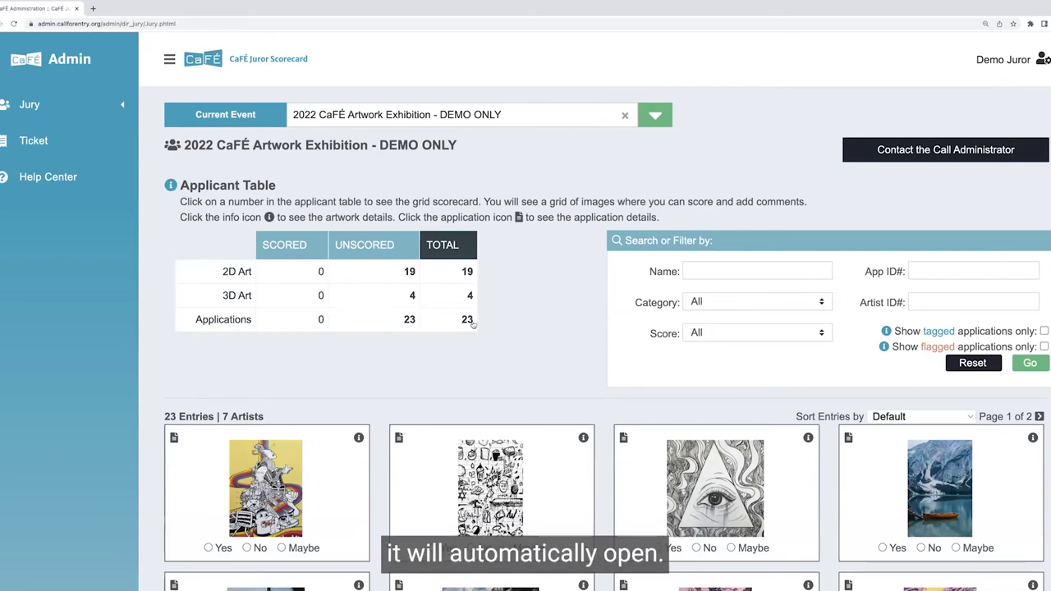
Step: Look through the first page of artwork entries in the grid and try the page navigation below it
scroll(544, 298, "down", 2)
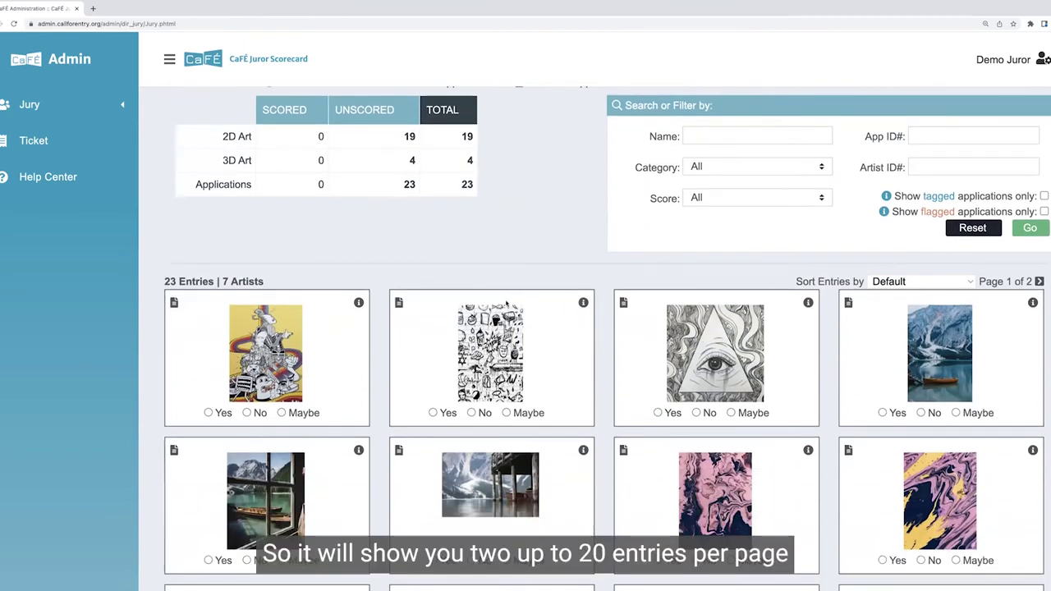
scroll(577, 334, "down", 3)
scroll(577, 334, "down", 5)
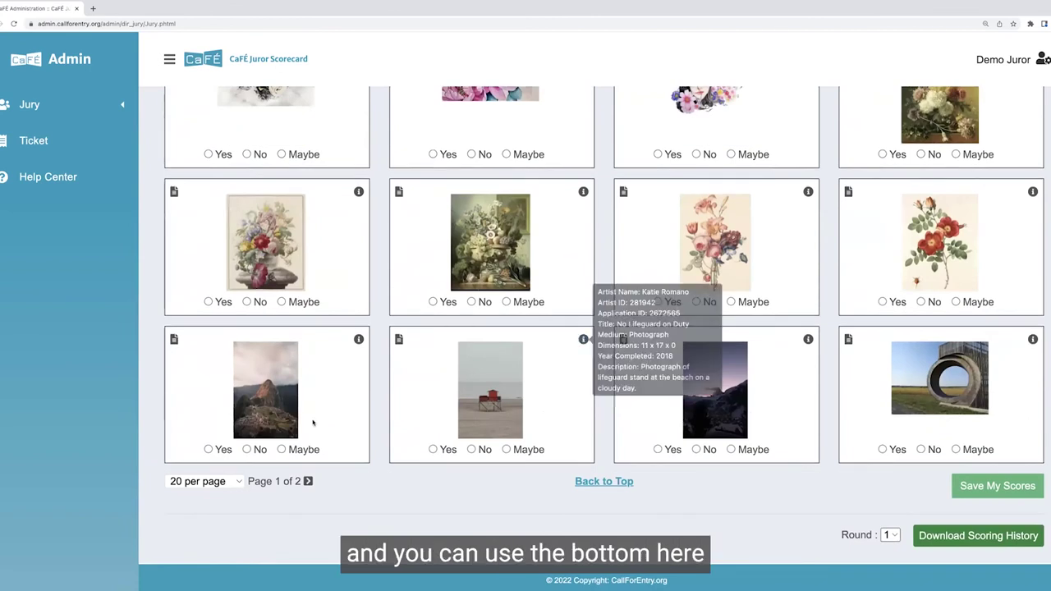
left_click(309, 482)
left_click(308, 483)
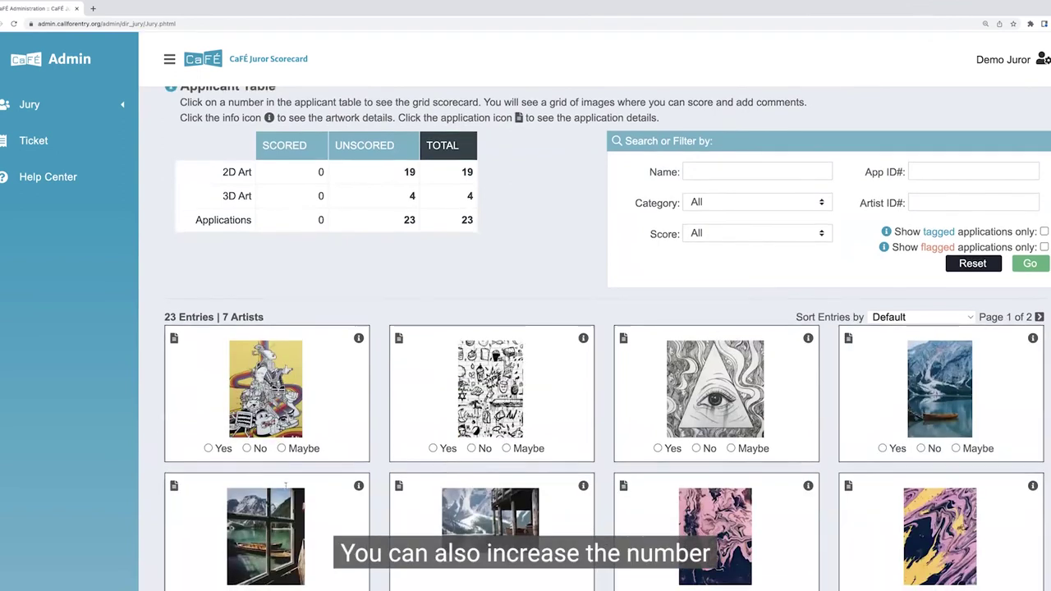
Step: Set the grid to show all entries on one page and view the last entries
scroll(235, 459, "down", 7)
left_click(235, 483)
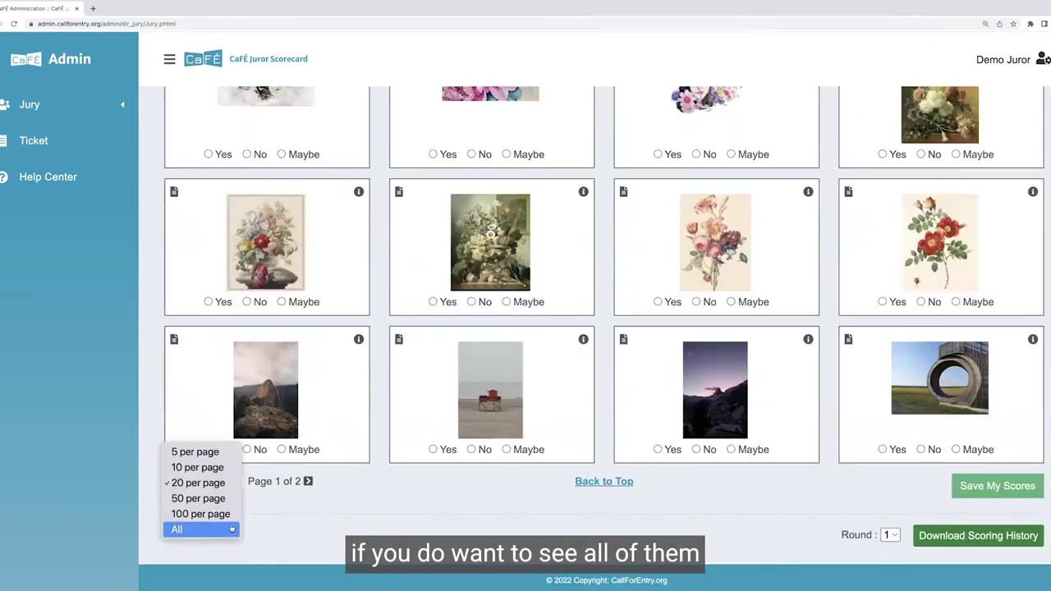
left_click(231, 529)
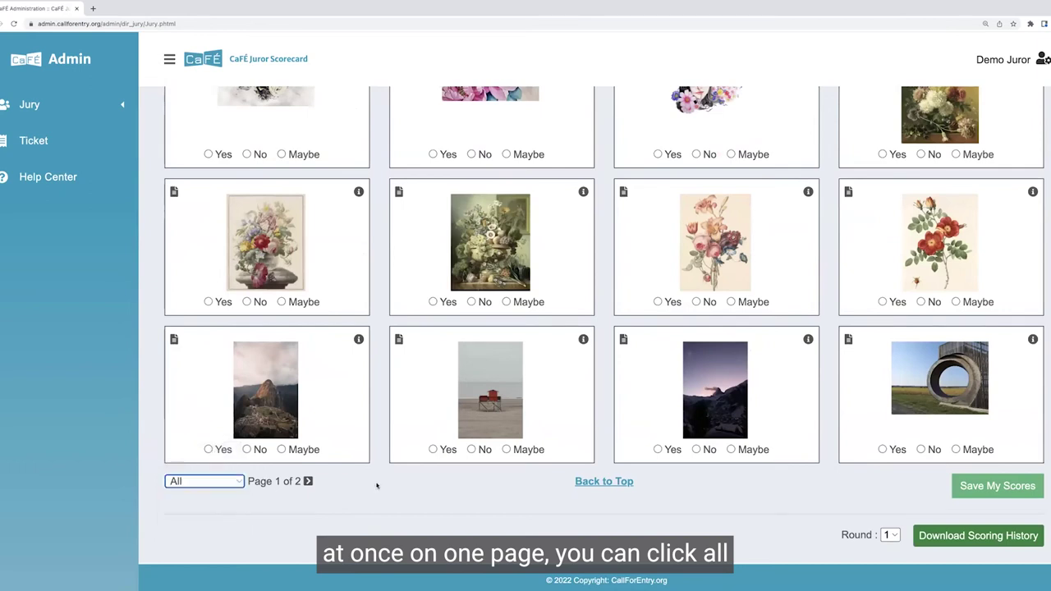
scroll(377, 486, "down", 2)
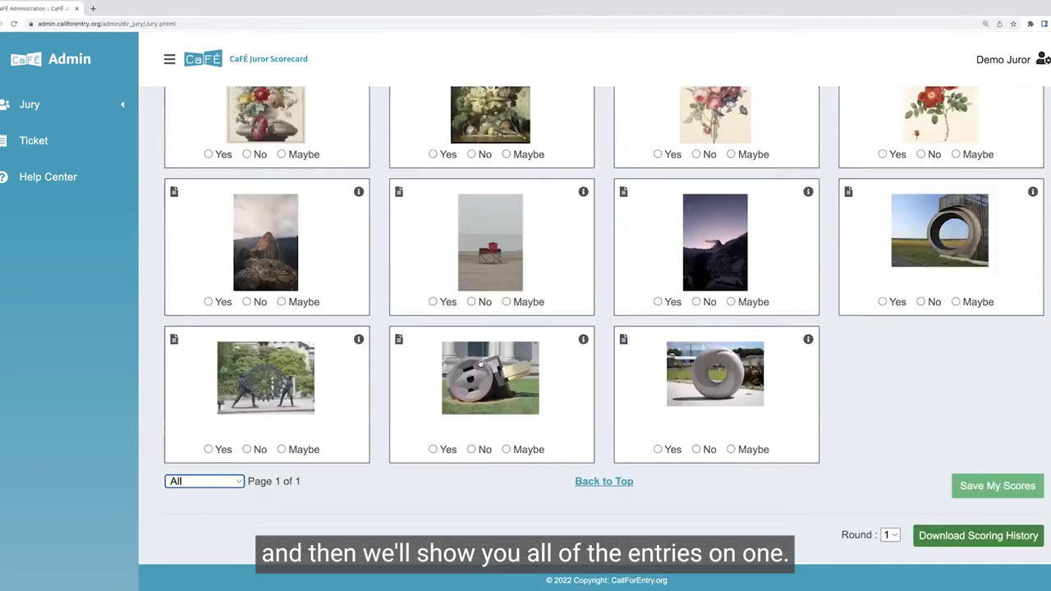
Step: Return to the start of the grid and open the enlarged image of the first artwork entry
scroll(474, 355, "up", 8)
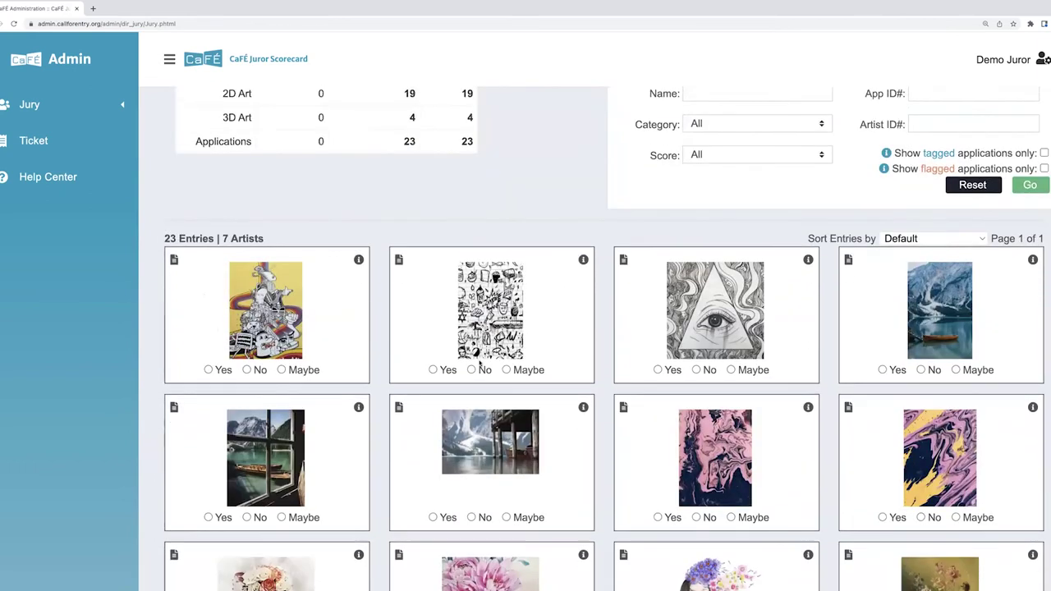
scroll(479, 361, "up", 2)
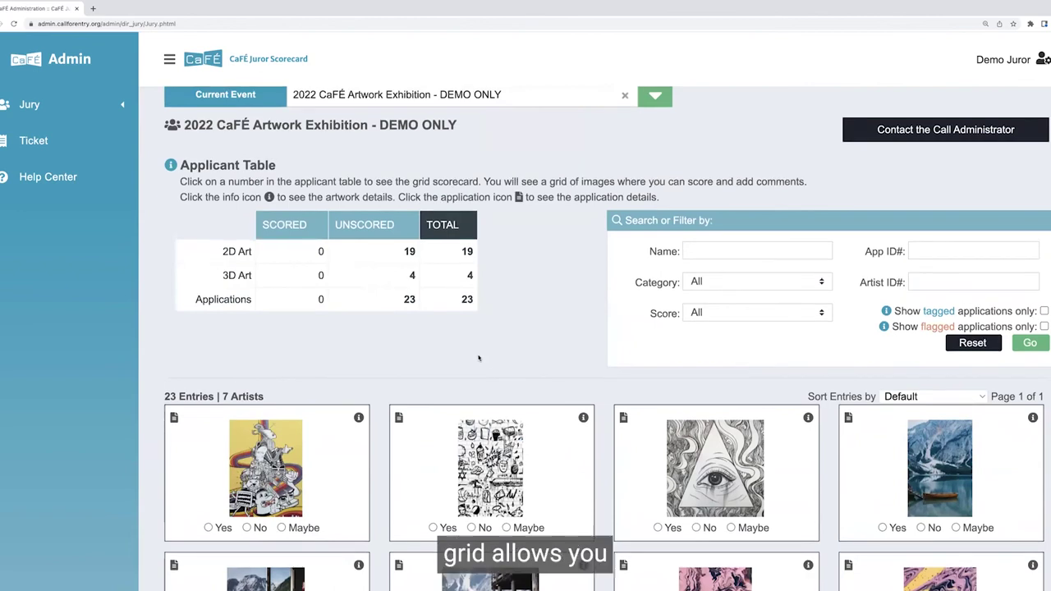
scroll(279, 377, "down", 1)
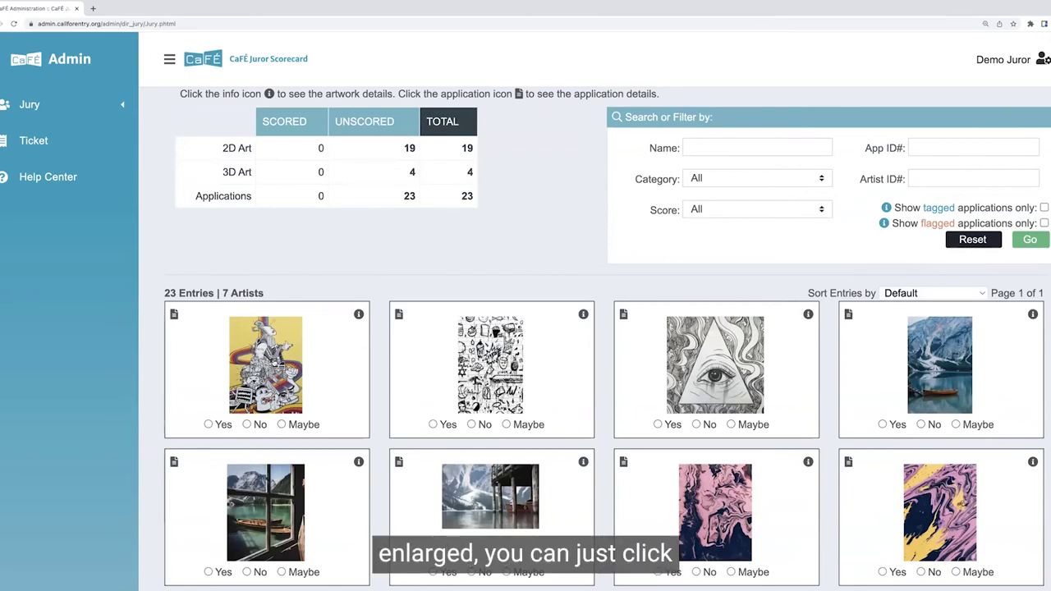
left_click(274, 363)
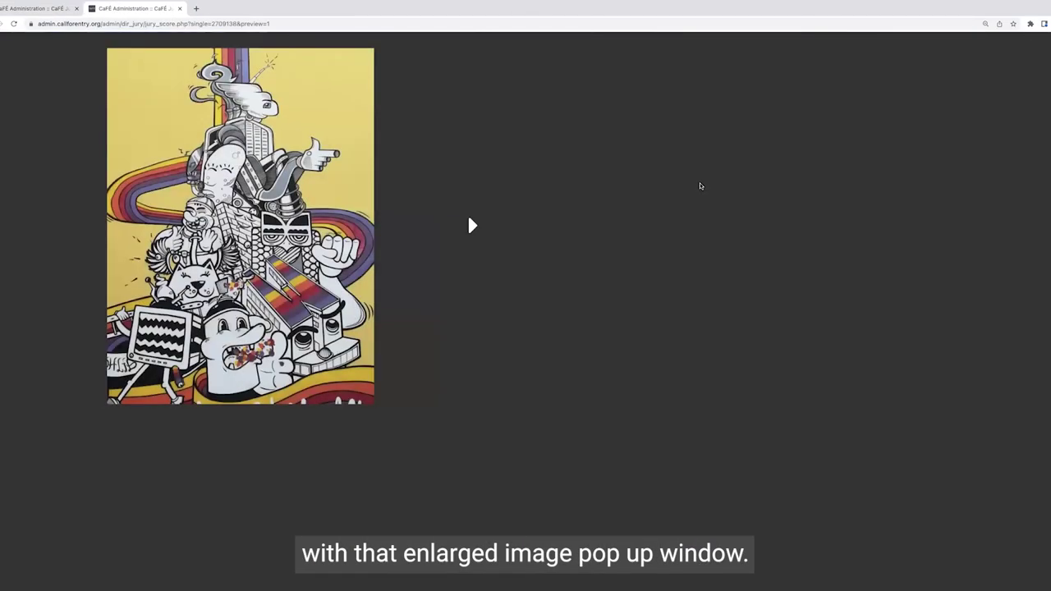
Step: Browse forward two entries in the enlarged image preview and close the preview
mouse_move(238, 212)
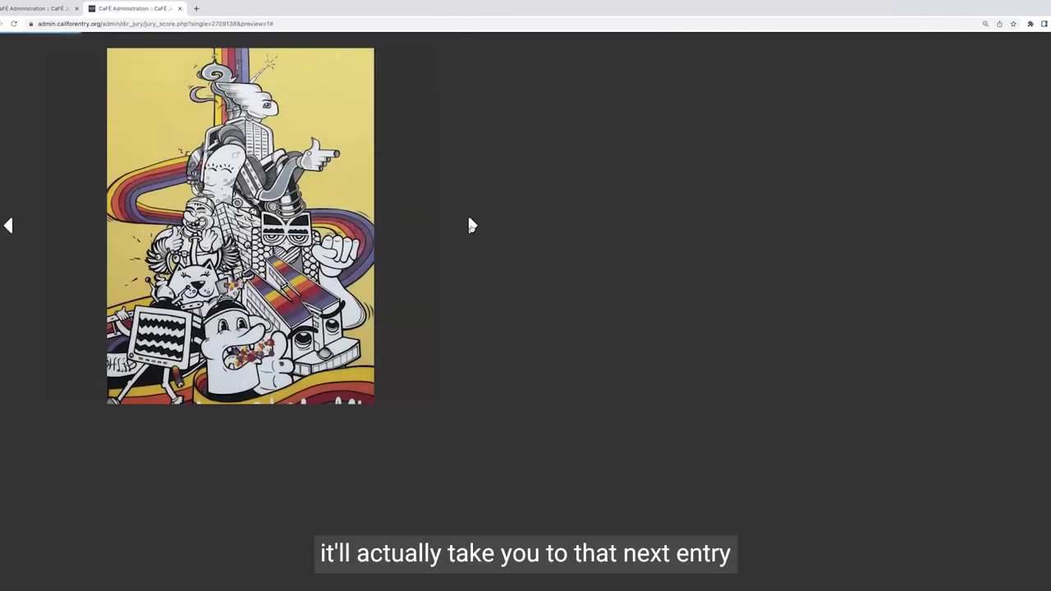
left_click(471, 226)
left_click(472, 226)
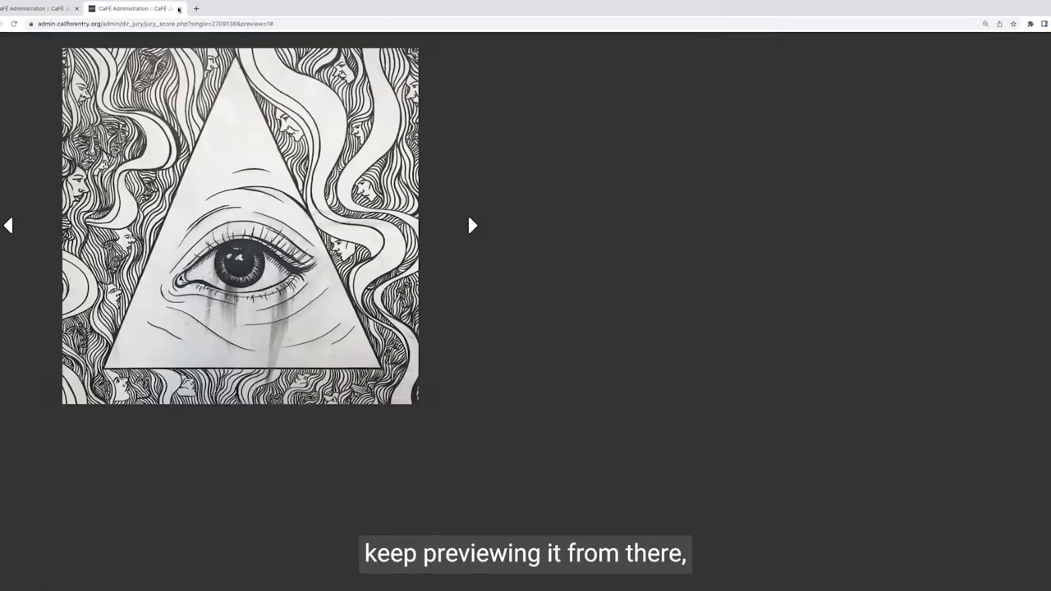
key("ctrl+w")
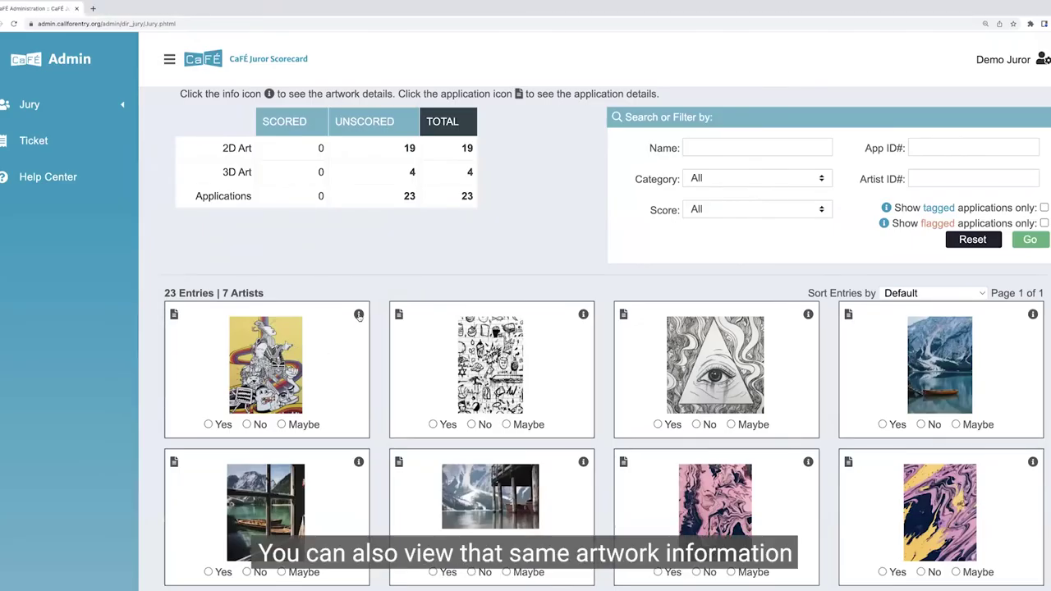
Step: View the first entry's artwork information, open its application details, and look at the form answers
mouse_move(358, 315)
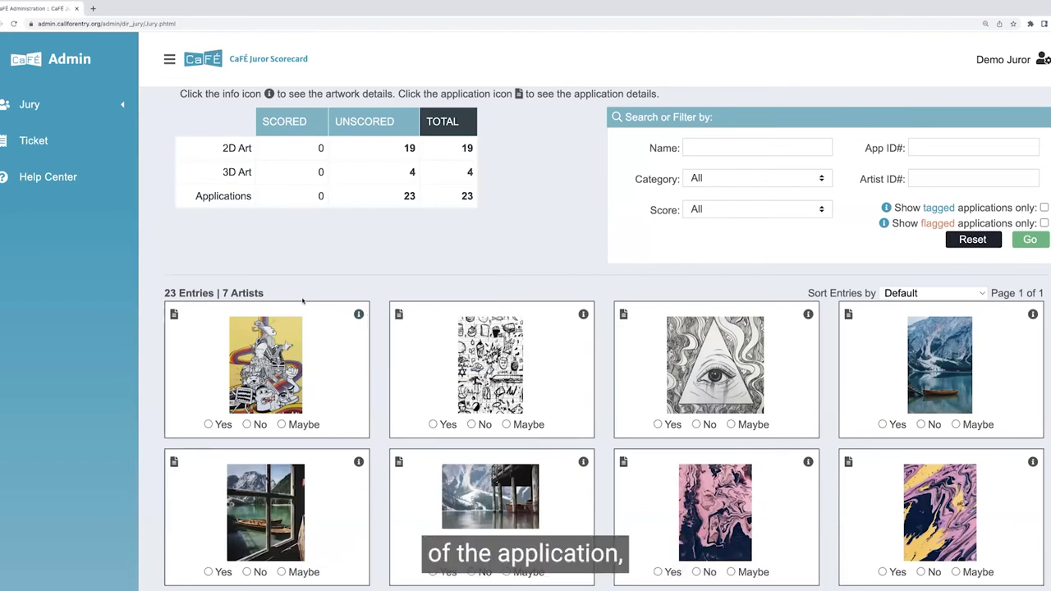
left_click(174, 315)
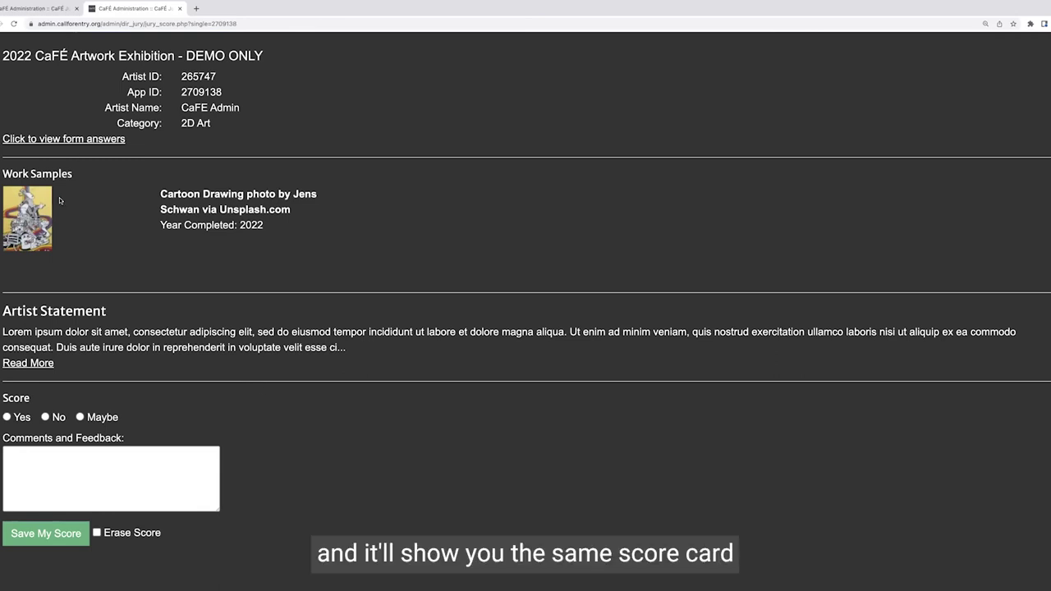
left_click(82, 139)
left_click(713, 199)
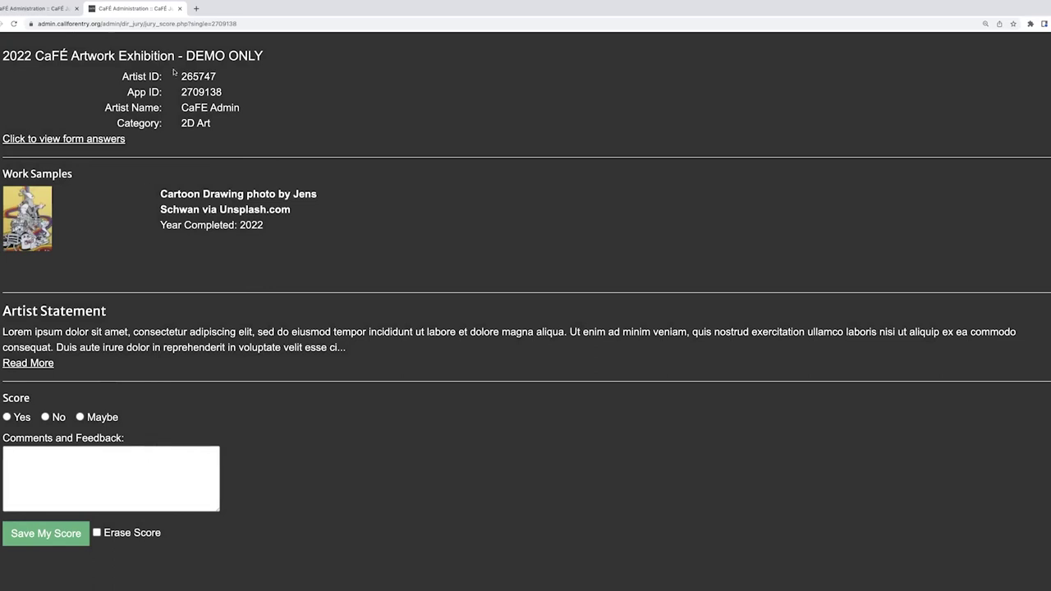
Step: Score the opened application Yes, save the score, and return to the grid scorecard
left_click(6, 417)
key("Tab")
key("Tab")
key("Return")
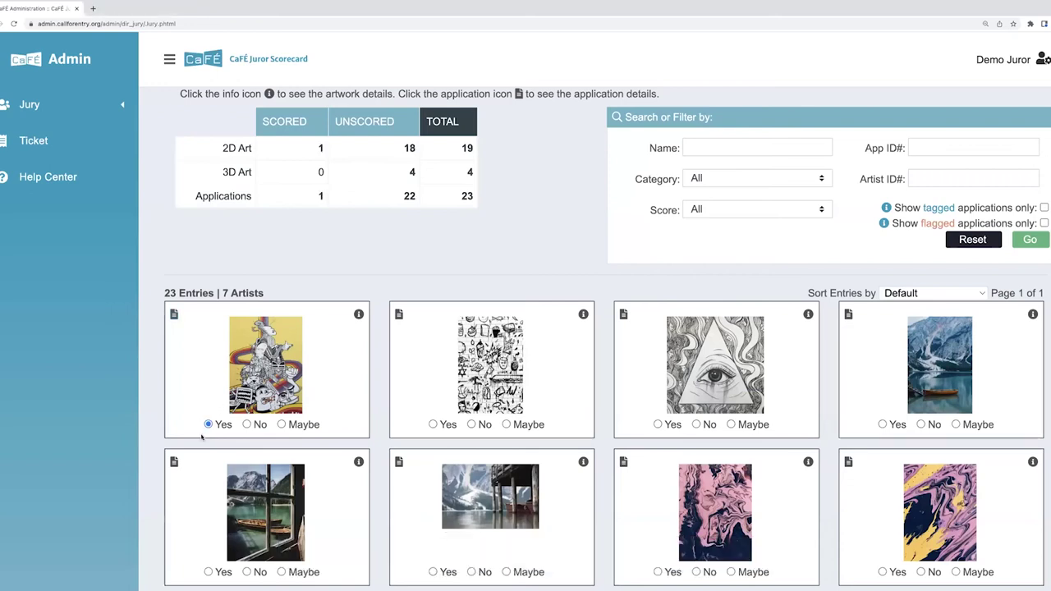
Step: In the grid, score the second entry No, the third Maybe, the fourth Yes and the fifth No
scroll(438, 354, "down", 1)
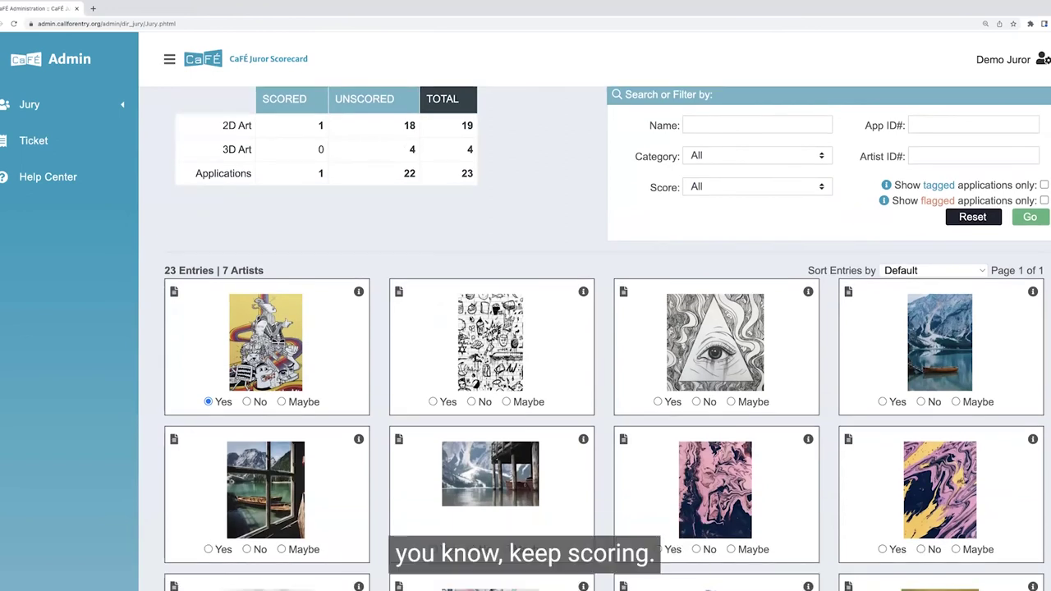
scroll(471, 318, "down", 1)
left_click(471, 315)
left_click(731, 316)
left_click(883, 315)
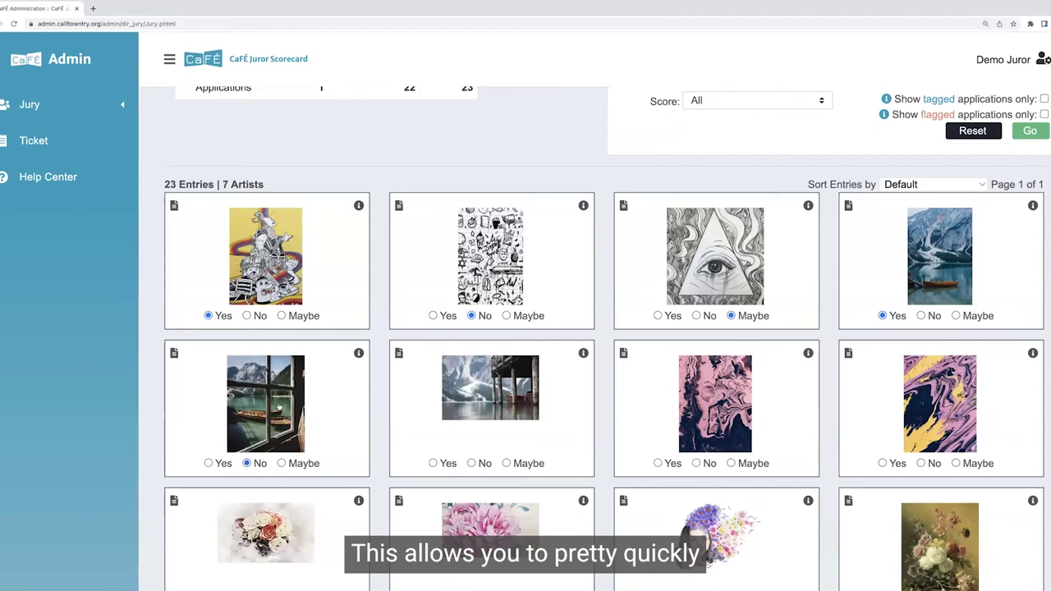
Step: View and close the enlarged image of the fifth entry, and score the sixth entry Maybe
left_click(280, 408)
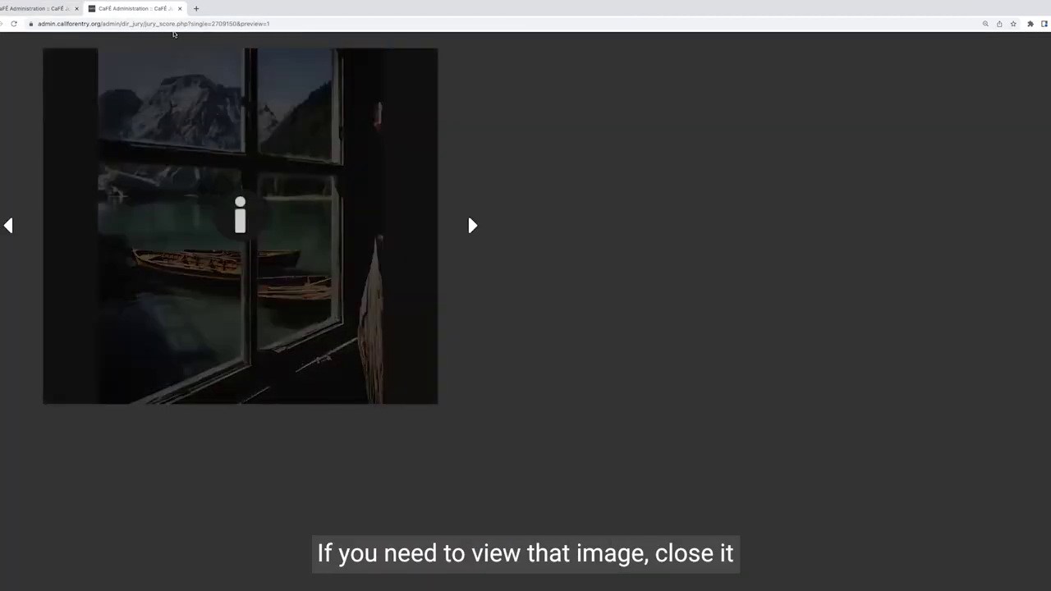
left_click(178, 8)
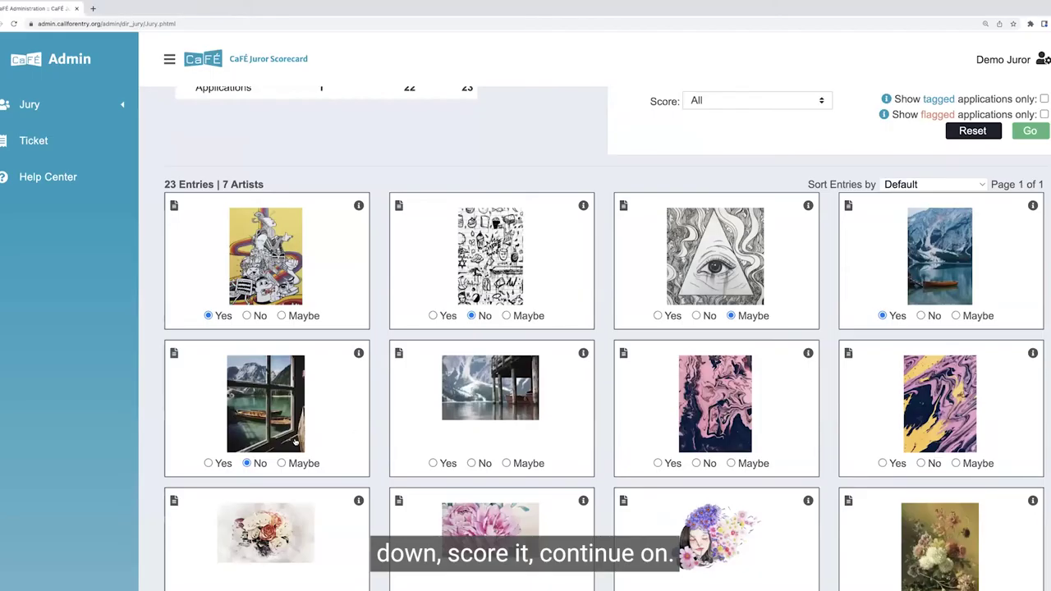
left_click(507, 464)
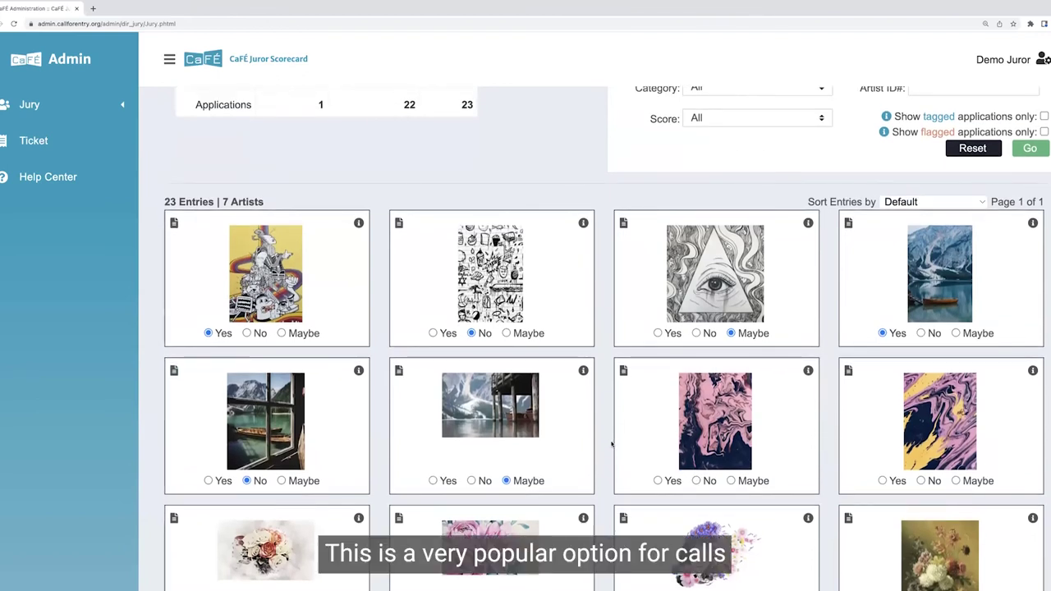
Step: Look through the remaining grid entries and save all scores entered in the grid
scroll(612, 444, "down", 1)
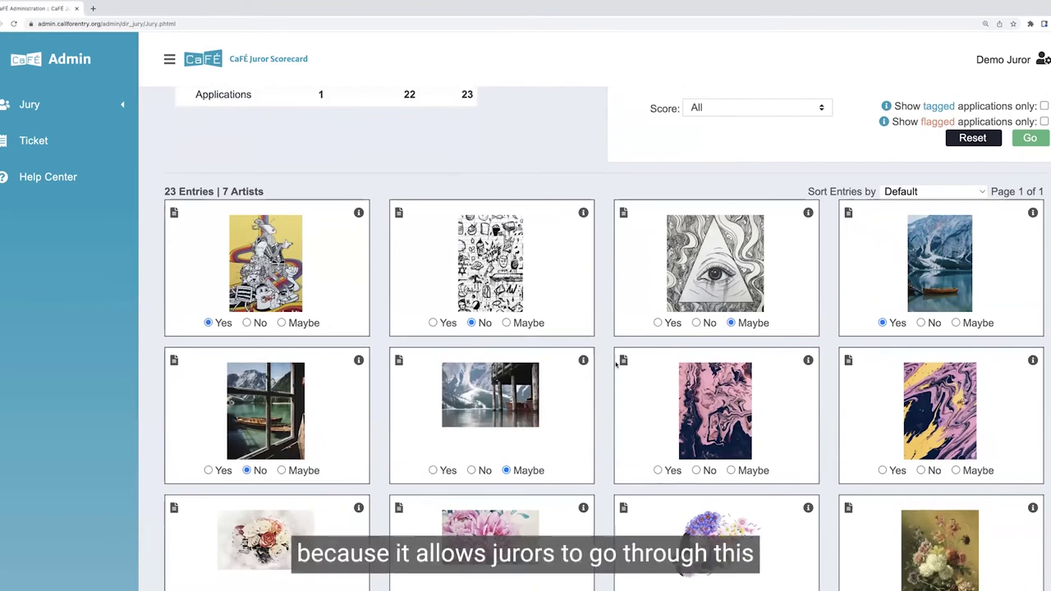
scroll(621, 365, "down", 3)
scroll(622, 375, "down", 3)
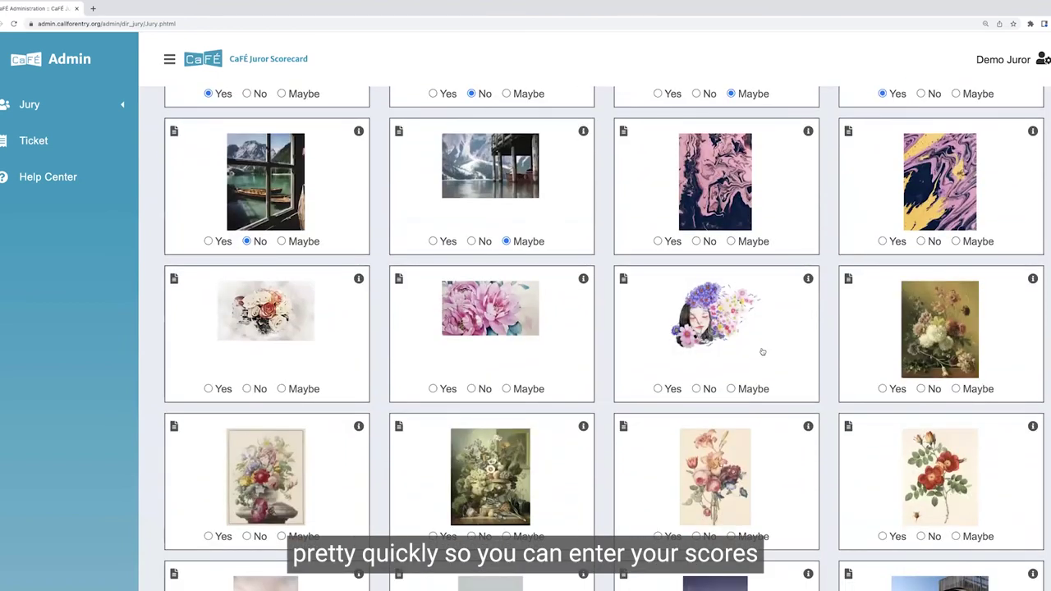
scroll(762, 351, "down", 10)
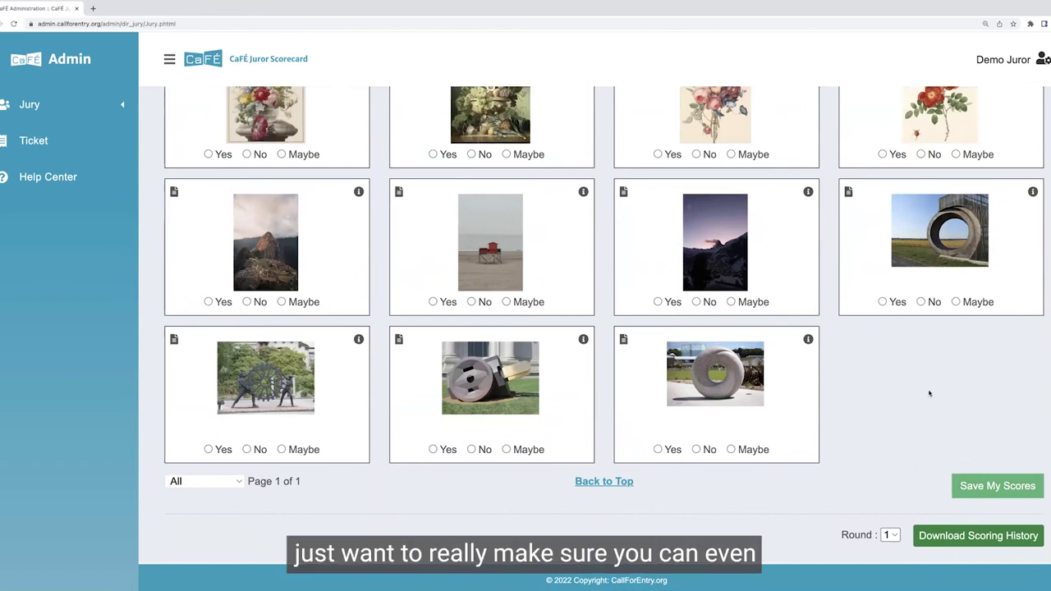
left_click(999, 487)
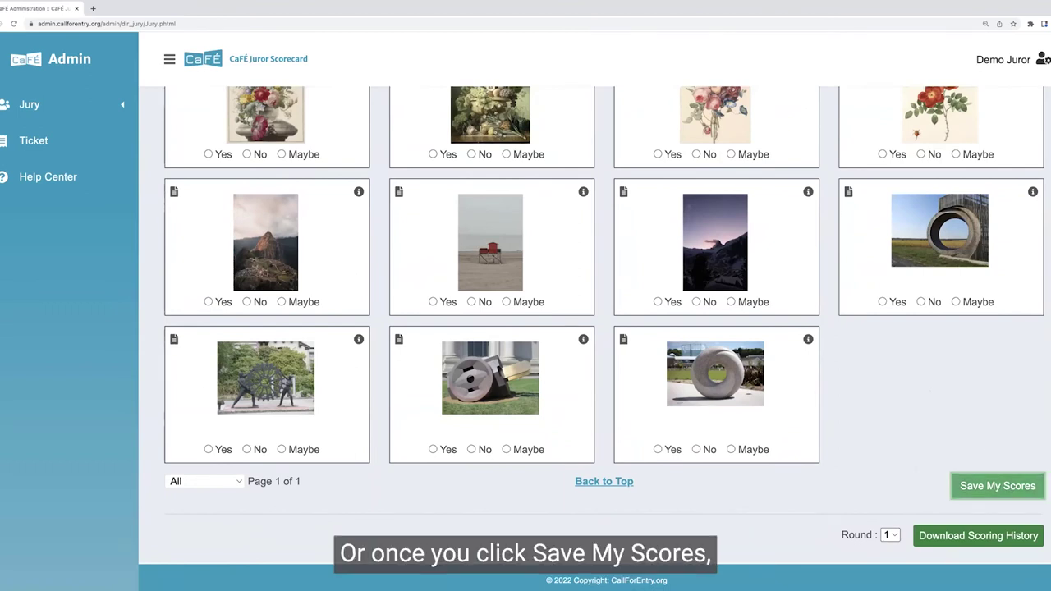
Step: Return to the applicant table and sort the grid entries by Scores Descending
scroll(527, 361, "up", 2)
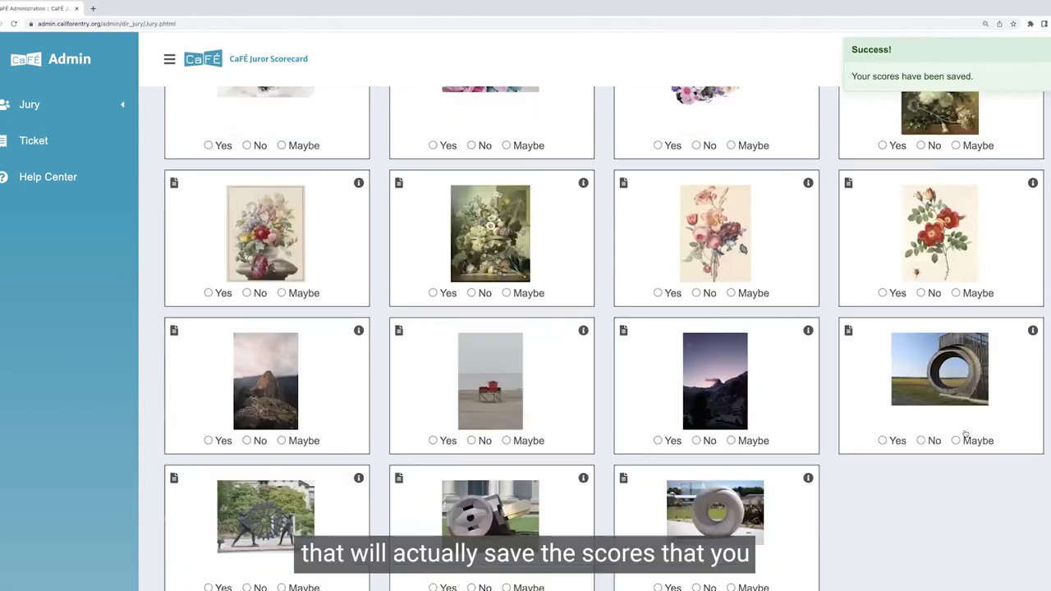
scroll(527, 361, "up", 2)
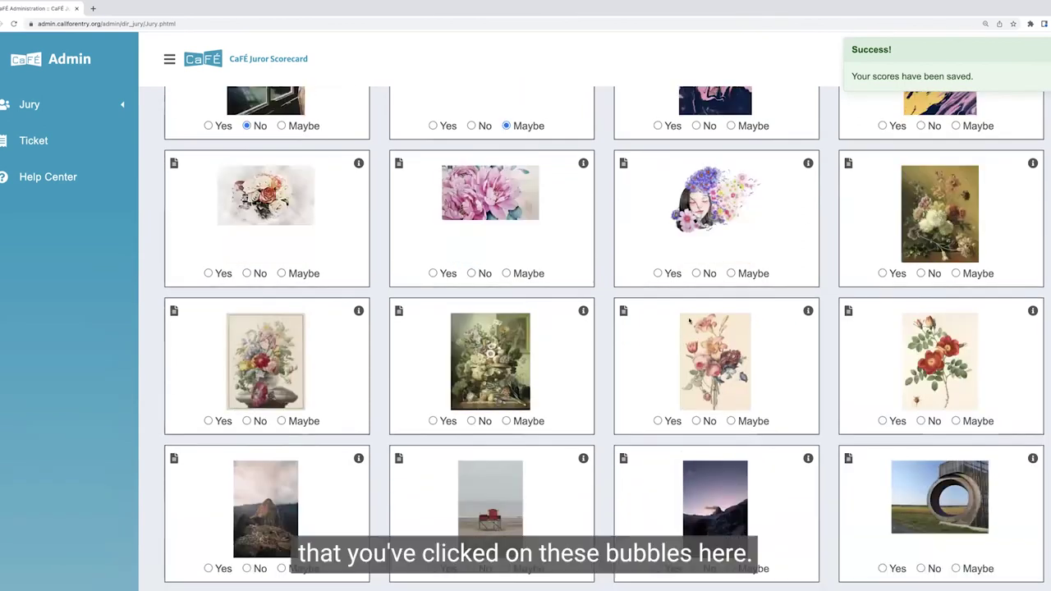
scroll(846, 369, "up", 2)
scroll(385, 261, "up", 2)
scroll(314, 223, "up", 3)
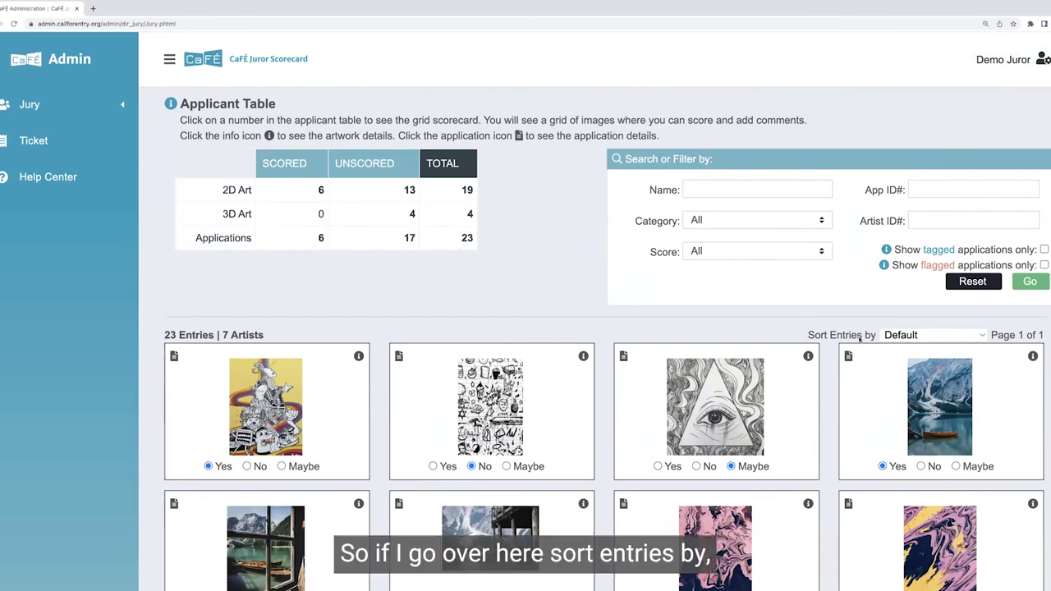
left_click(911, 339)
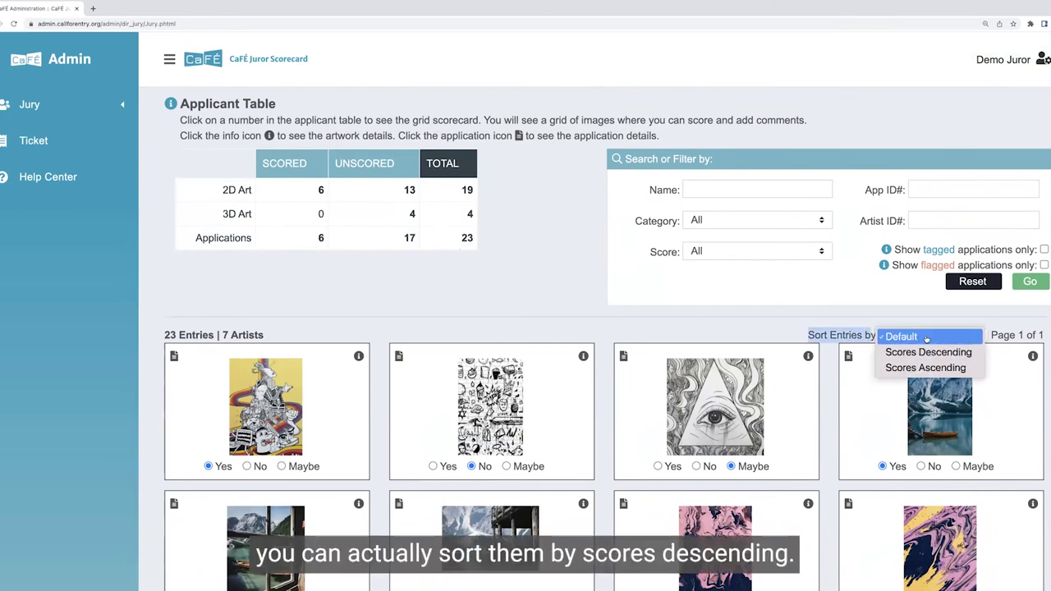
left_click(935, 353)
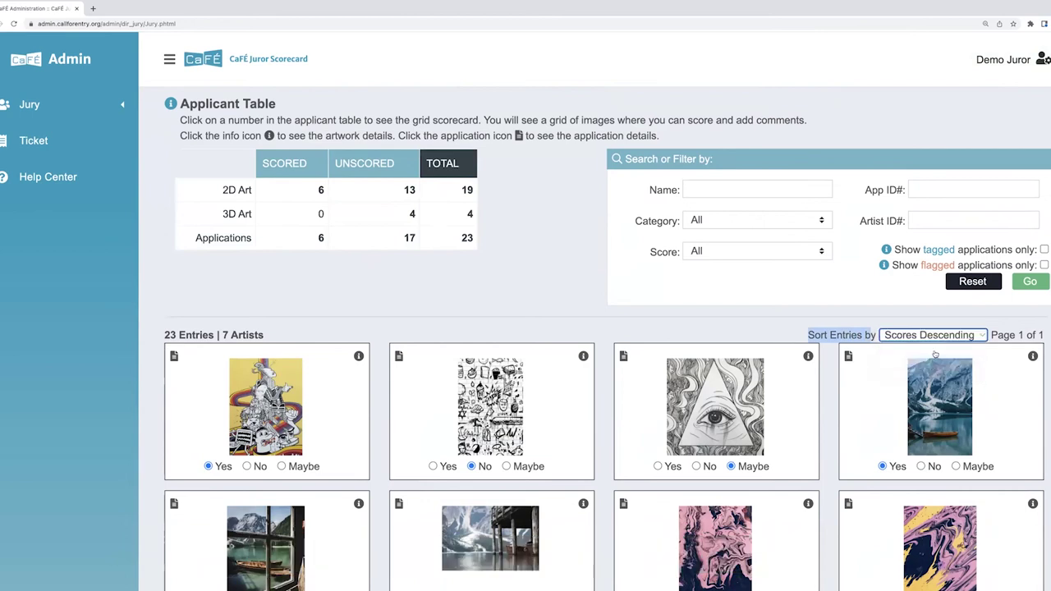
scroll(476, 374, "down", 1)
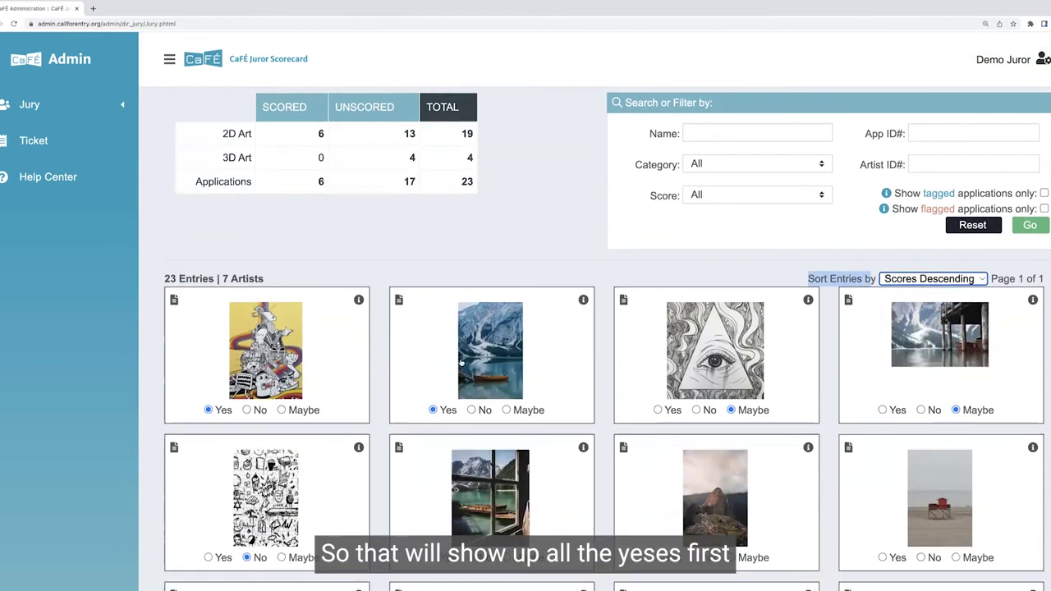
scroll(761, 400, "down", 1)
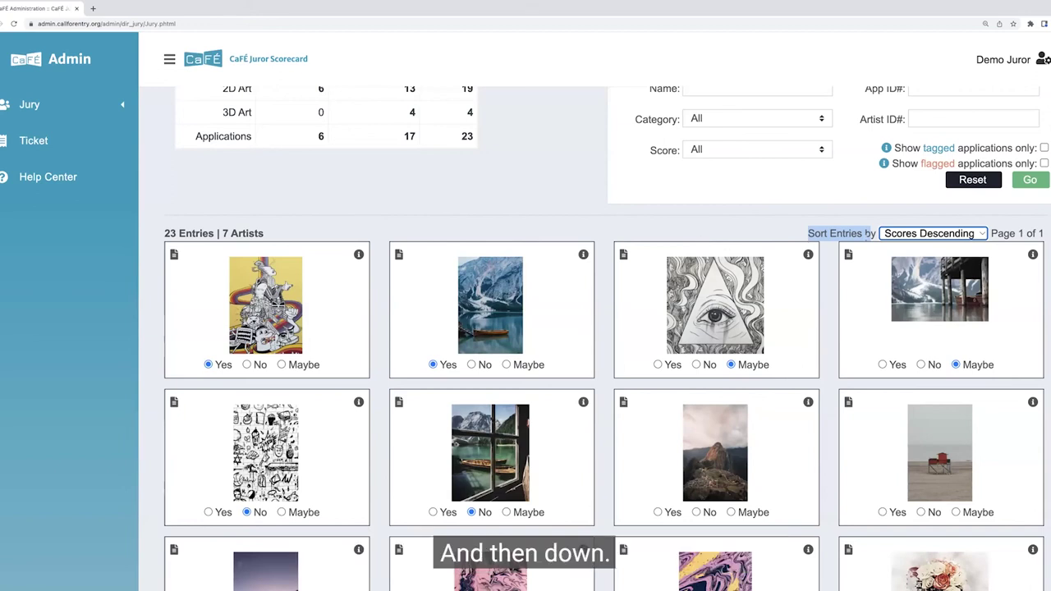
Step: Change the entry sorting to Scores Ascending and look over the reordered grid
left_click(915, 235)
left_click(914, 252)
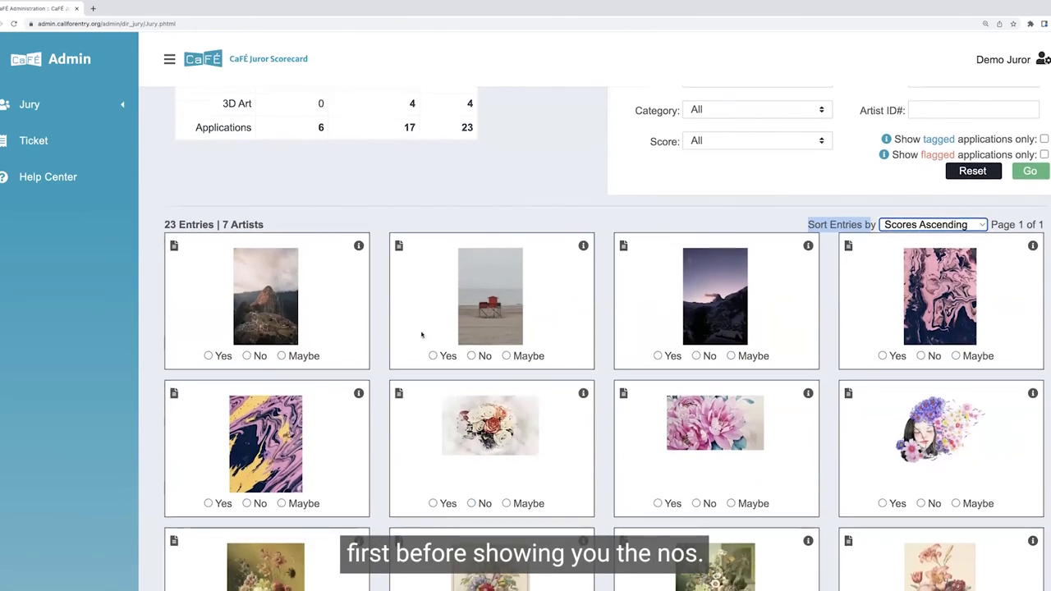
scroll(421, 335, "down", 2)
scroll(689, 310, "up", 1)
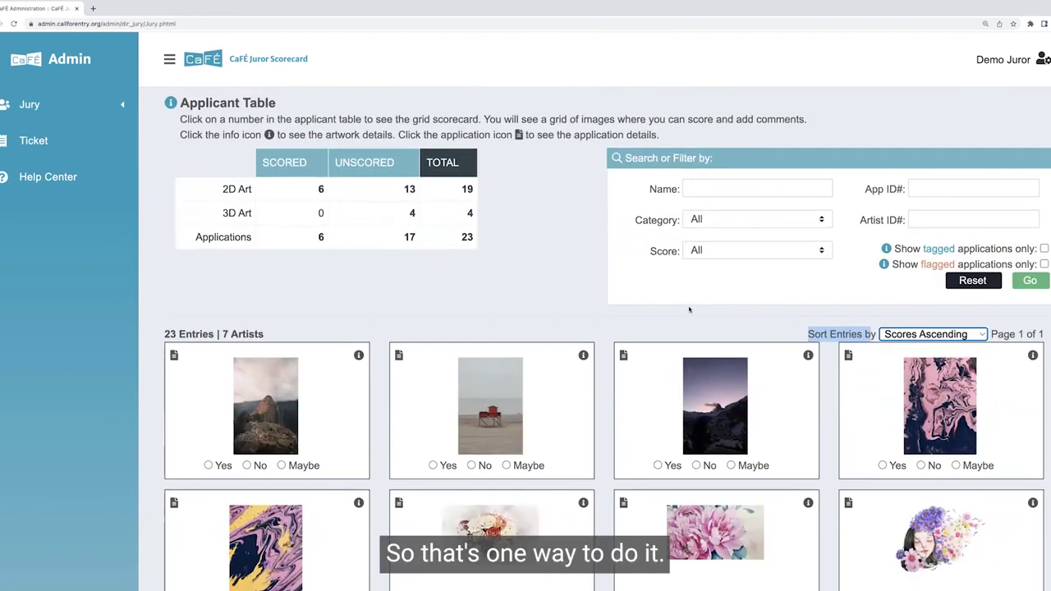
Step: Filter the grid to entries scored Yes, check the entry count above it, and reset the filter
left_click(746, 254)
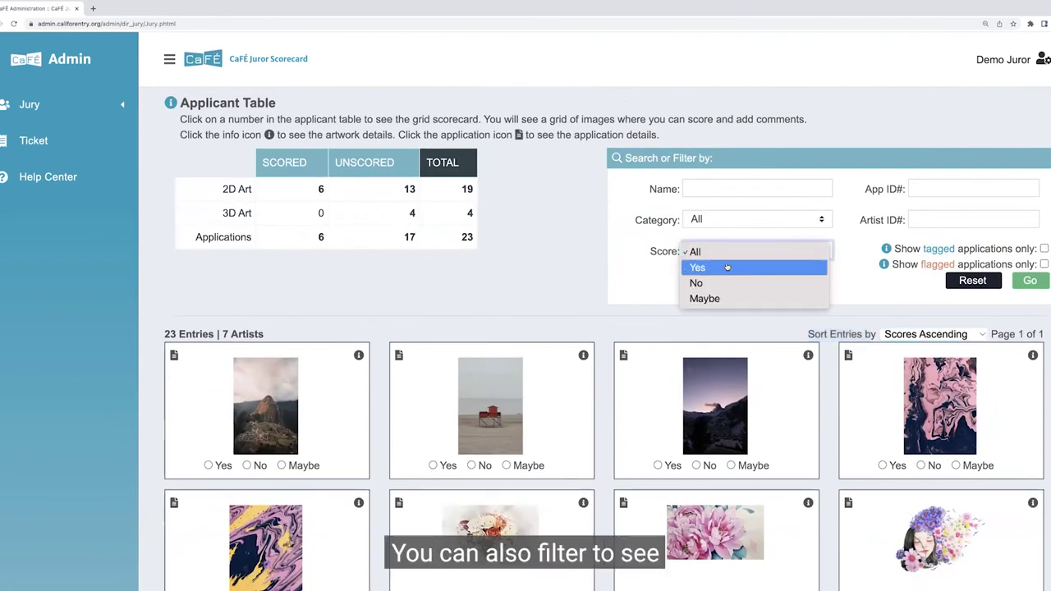
left_click(737, 269)
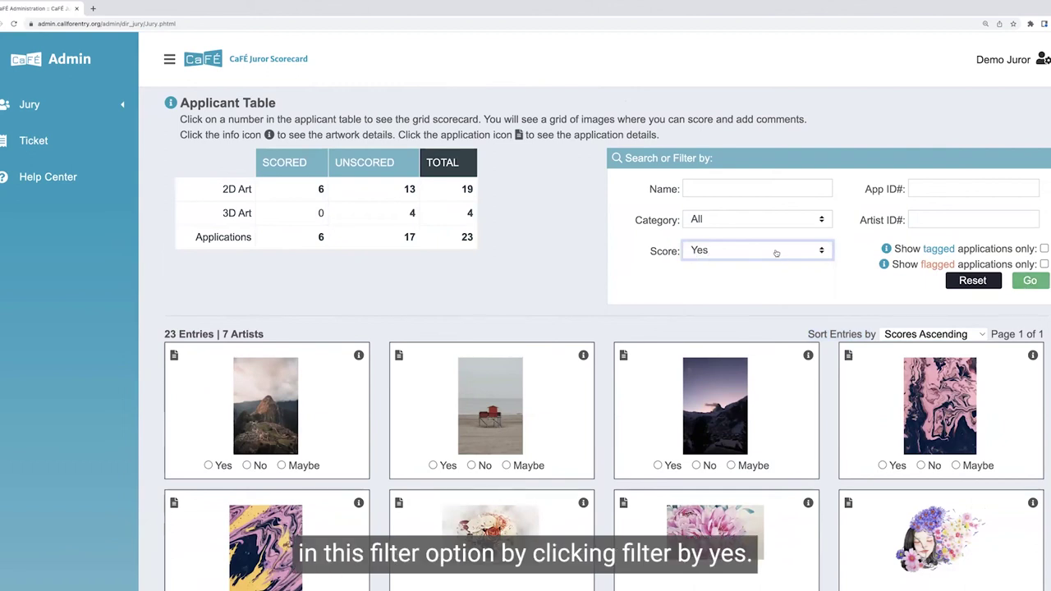
left_click(1026, 284)
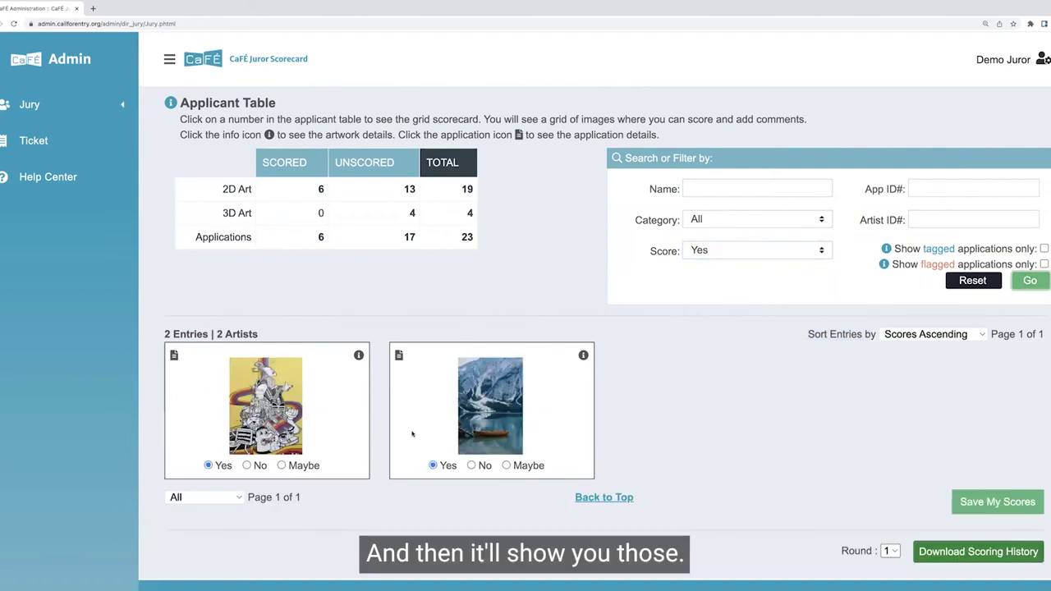
left_click(760, 255)
left_click(761, 250)
scroll(205, 288, "down", 1)
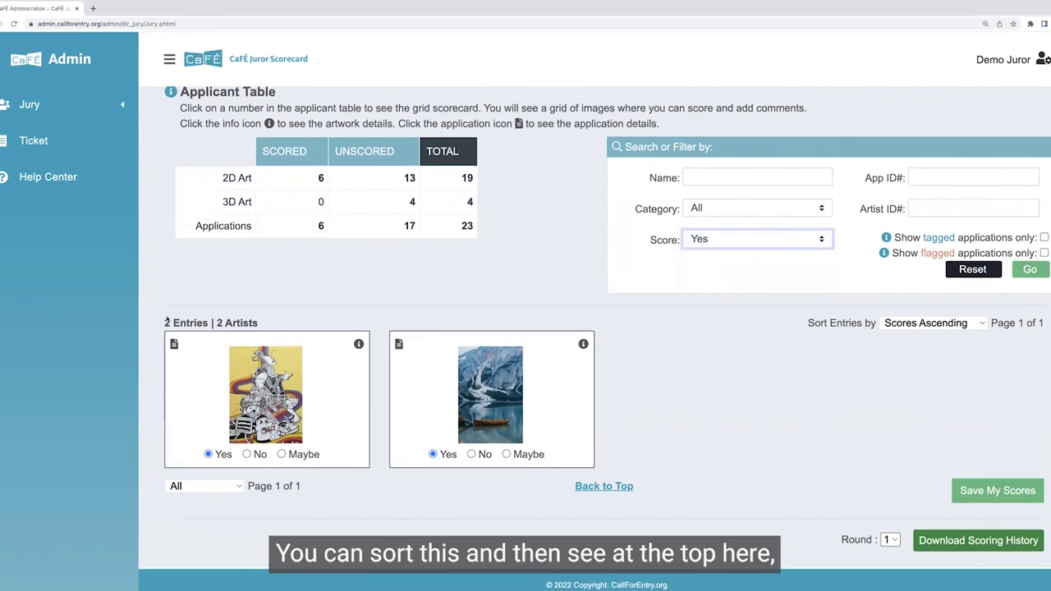
left_click_drag(166, 322, 207, 323)
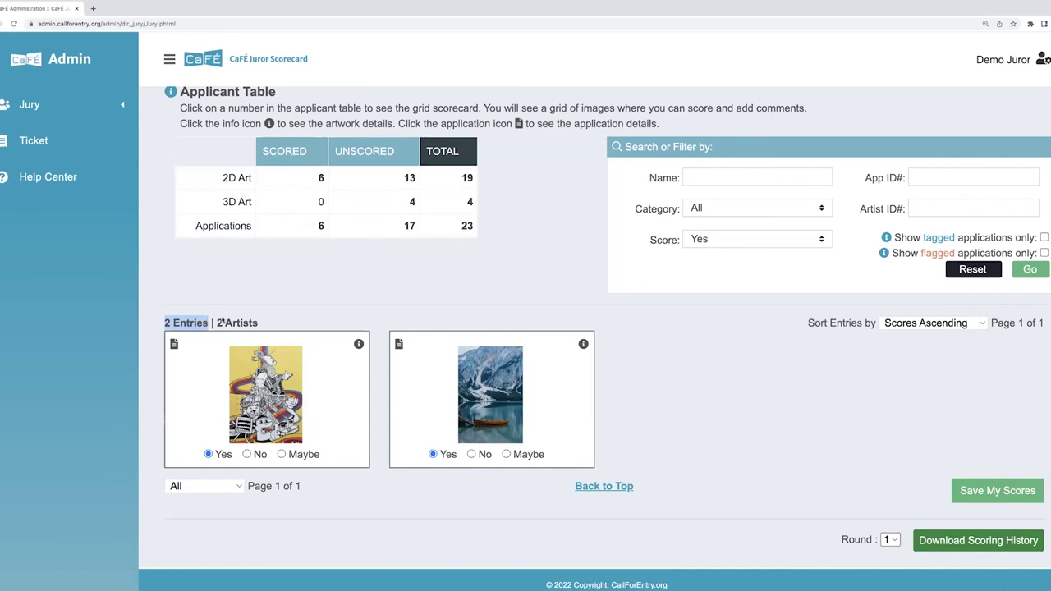
left_click(966, 271)
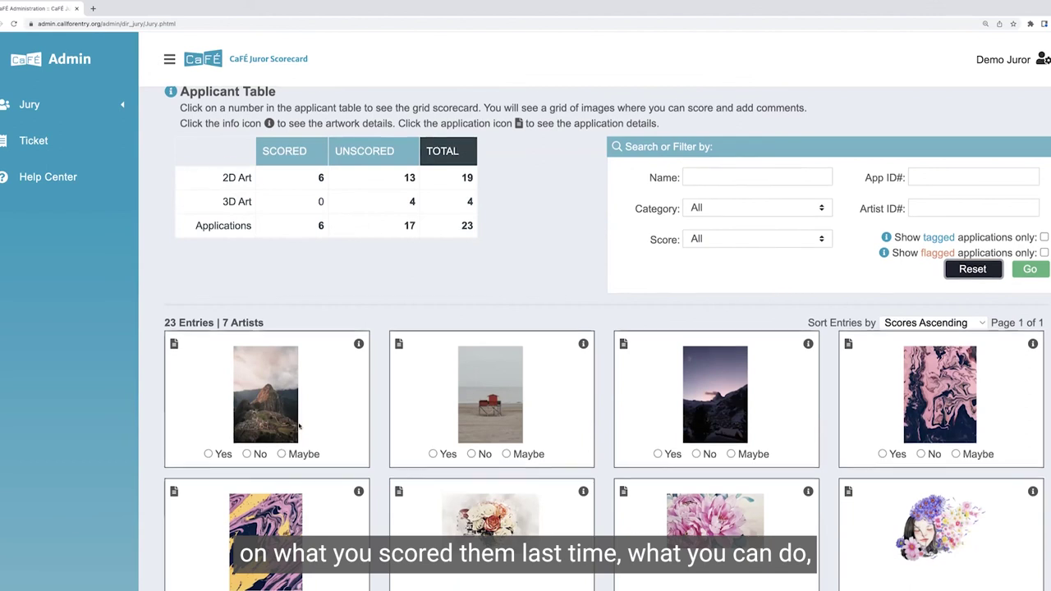
Step: Go to the scoring history download below the grid and look at its round selection
scroll(281, 453, "down", 1)
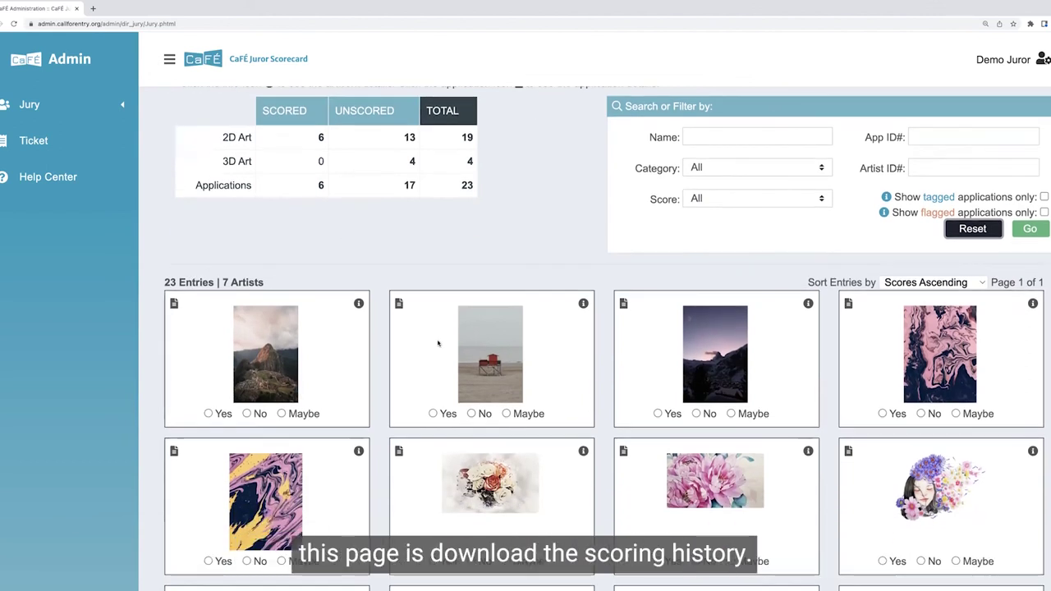
scroll(438, 342, "down", 2)
scroll(438, 342, "down", 12)
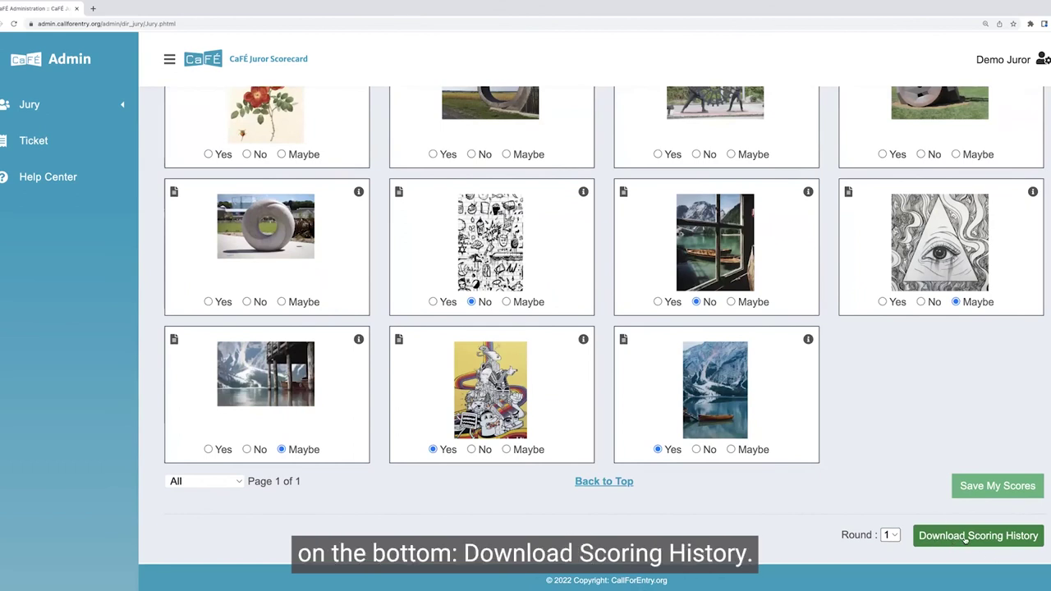
left_click(891, 535)
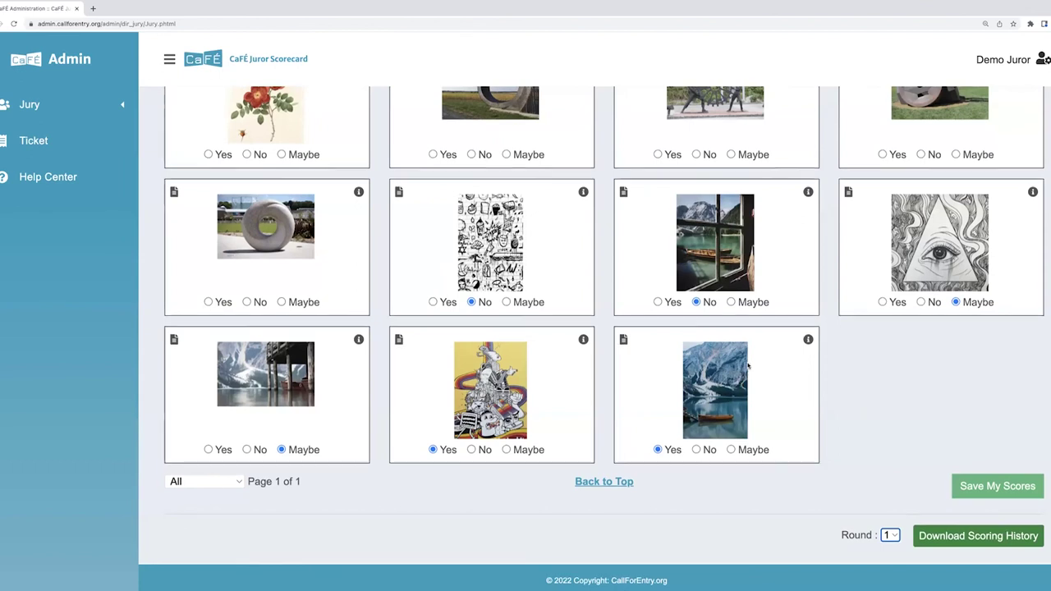
Step: Open the Help Ticket form and look through its fields for messaging the CaFÉ team
scroll(748, 367, "up", 10)
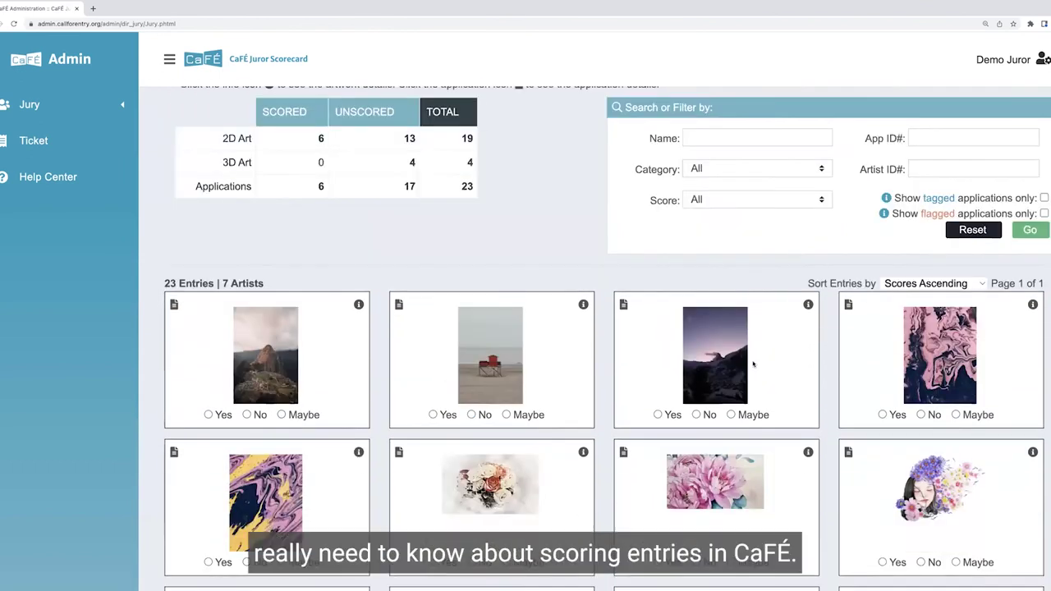
scroll(751, 363, "up", 2)
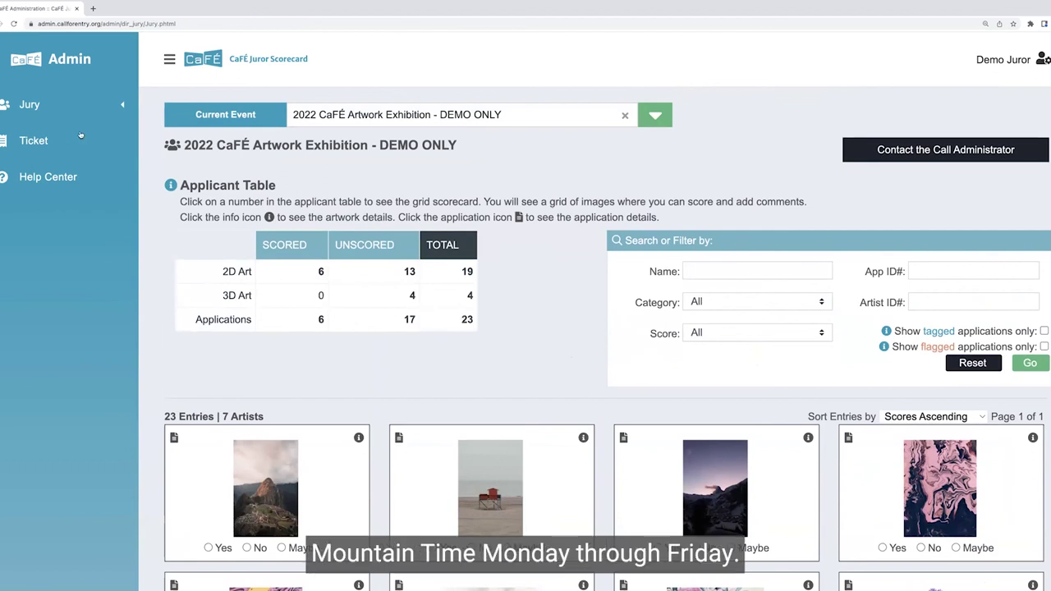
left_click(27, 141)
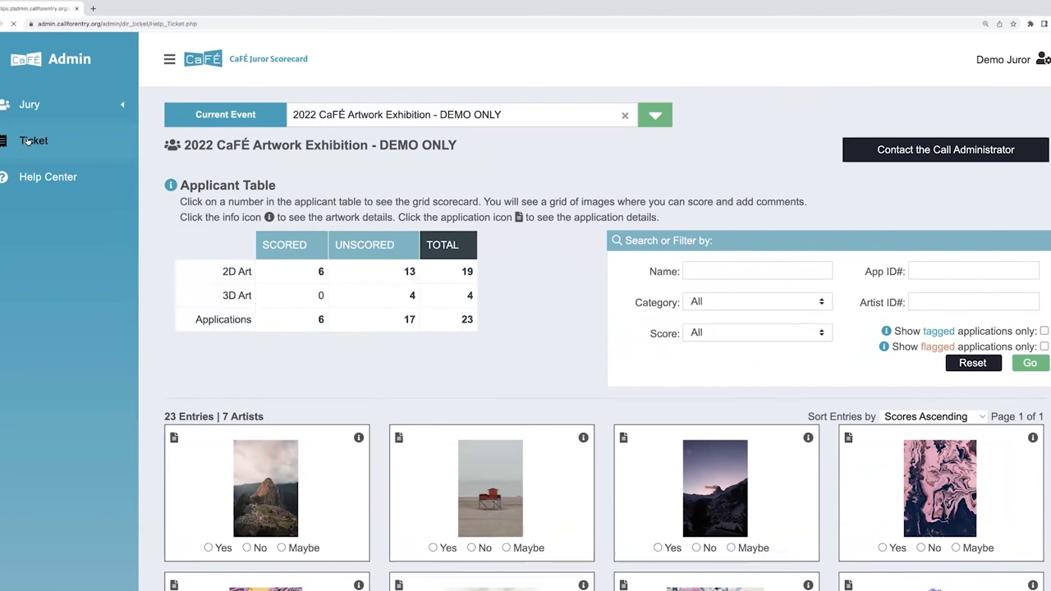
scroll(305, 184, "down", 1)
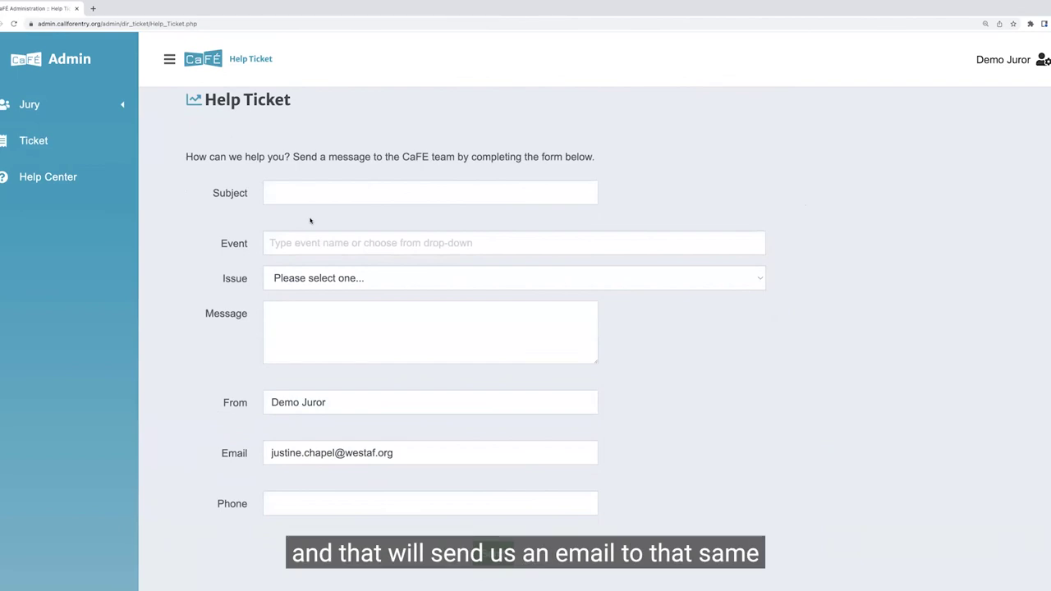
scroll(309, 220, "down", 1)
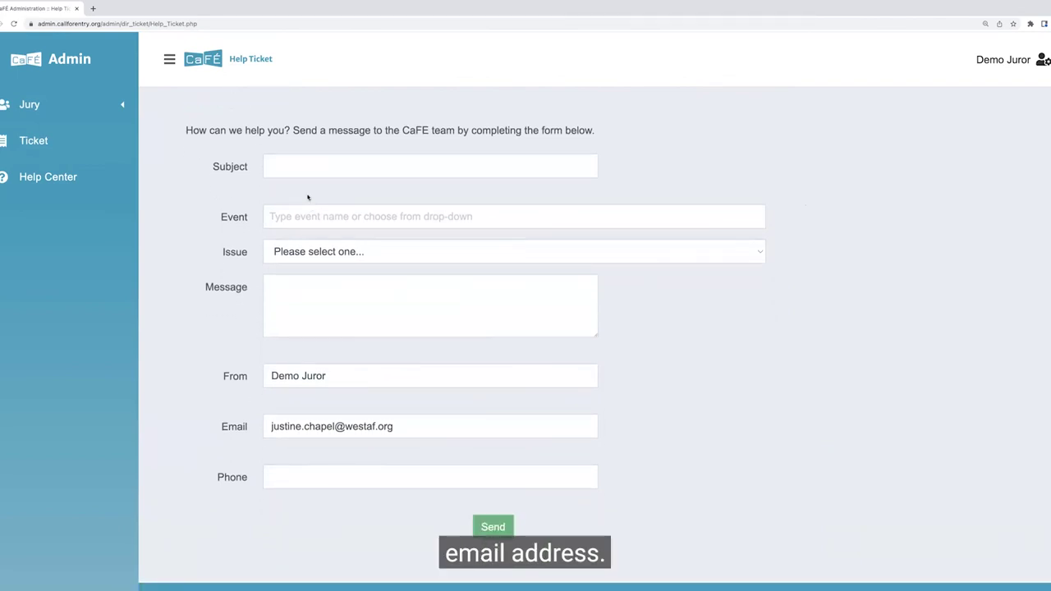